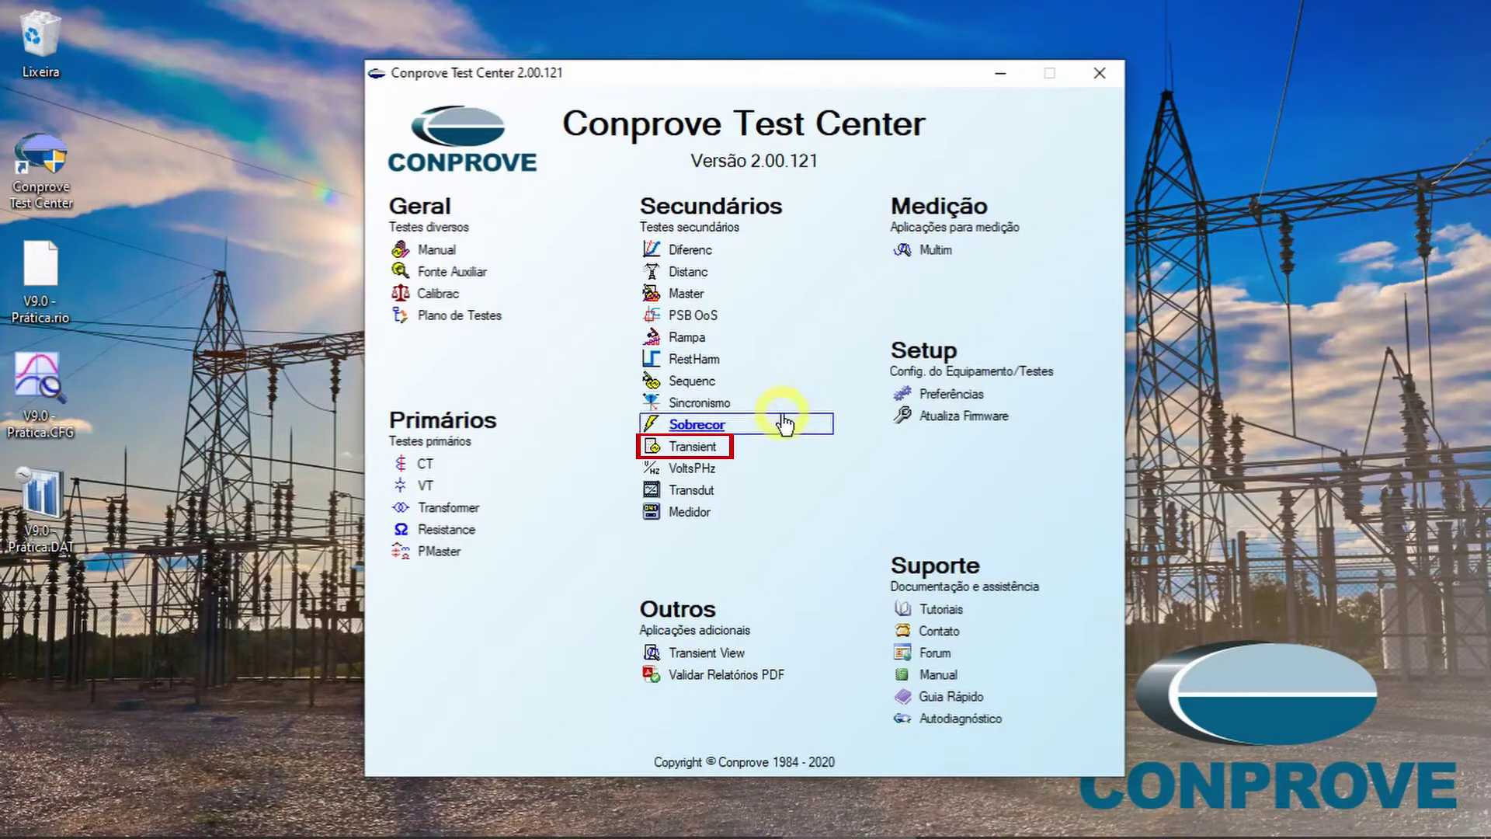
# Step: Open the Transient secondary test module and expand the NO01 channel definitions of Seq001
pyautogui.click(773, 447)
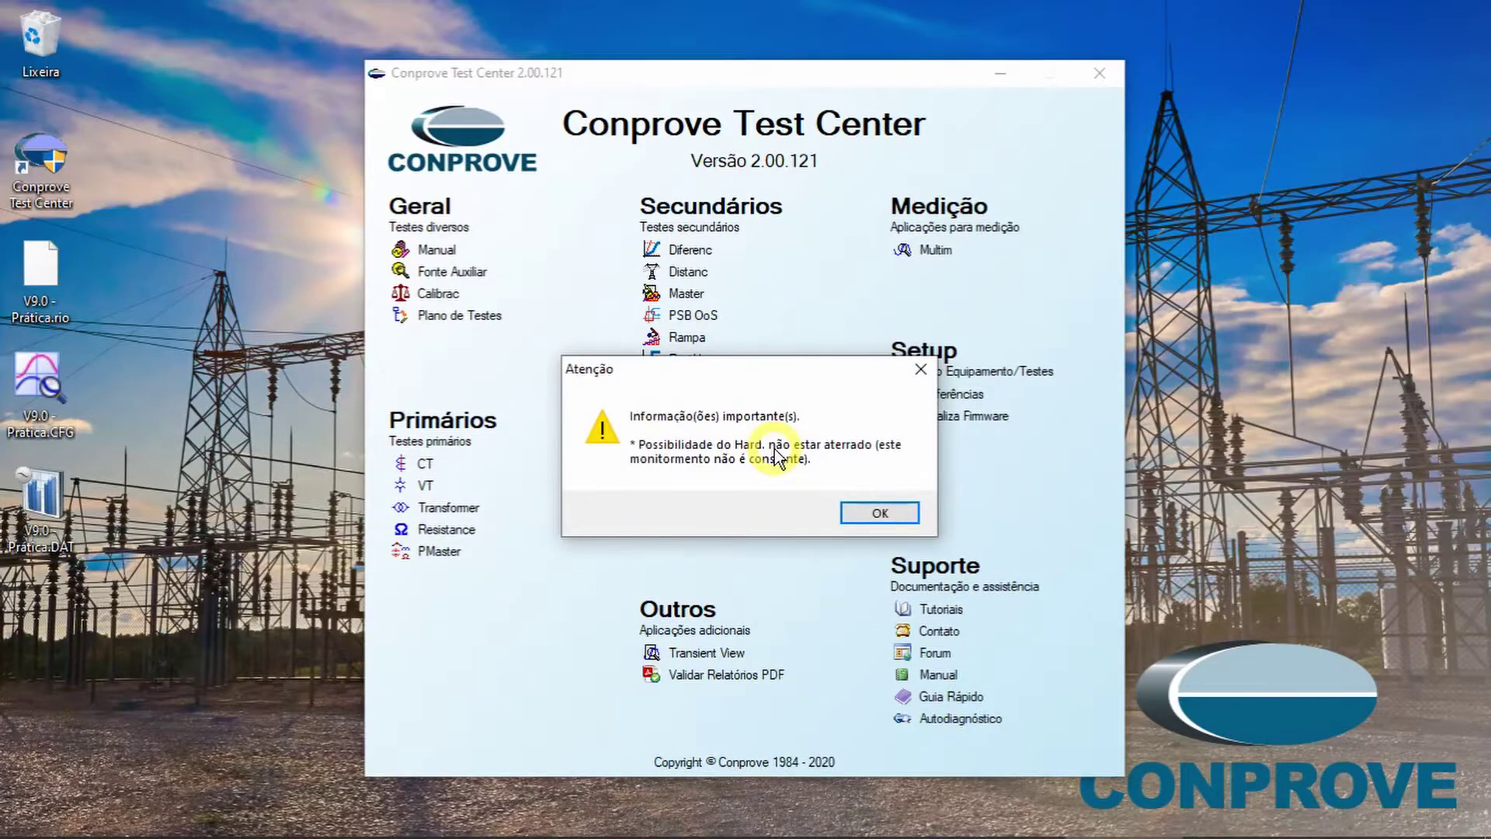
pyautogui.press('Return')
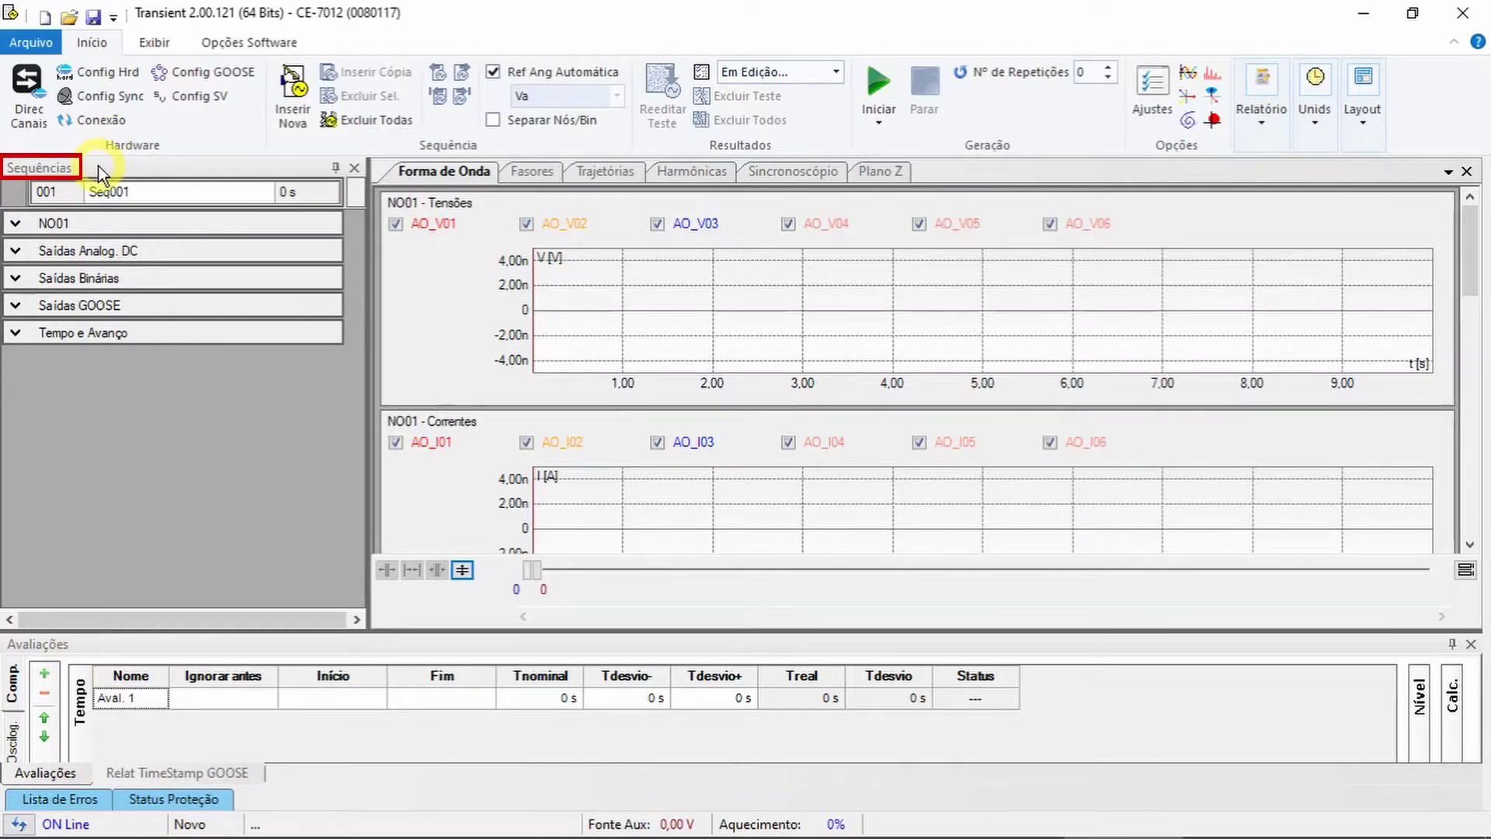
pyautogui.click(105, 223)
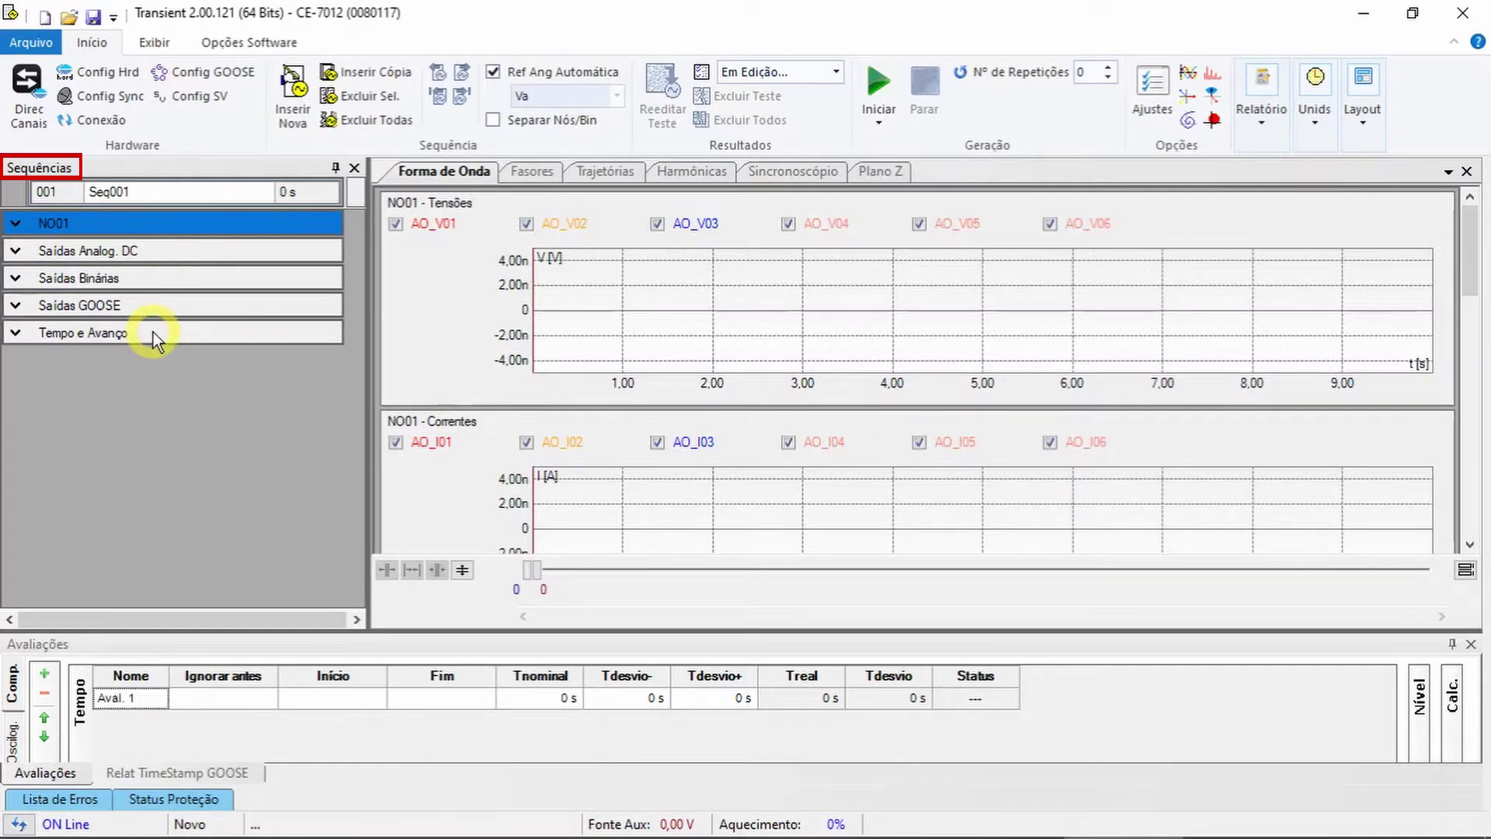
pyautogui.click(14, 226)
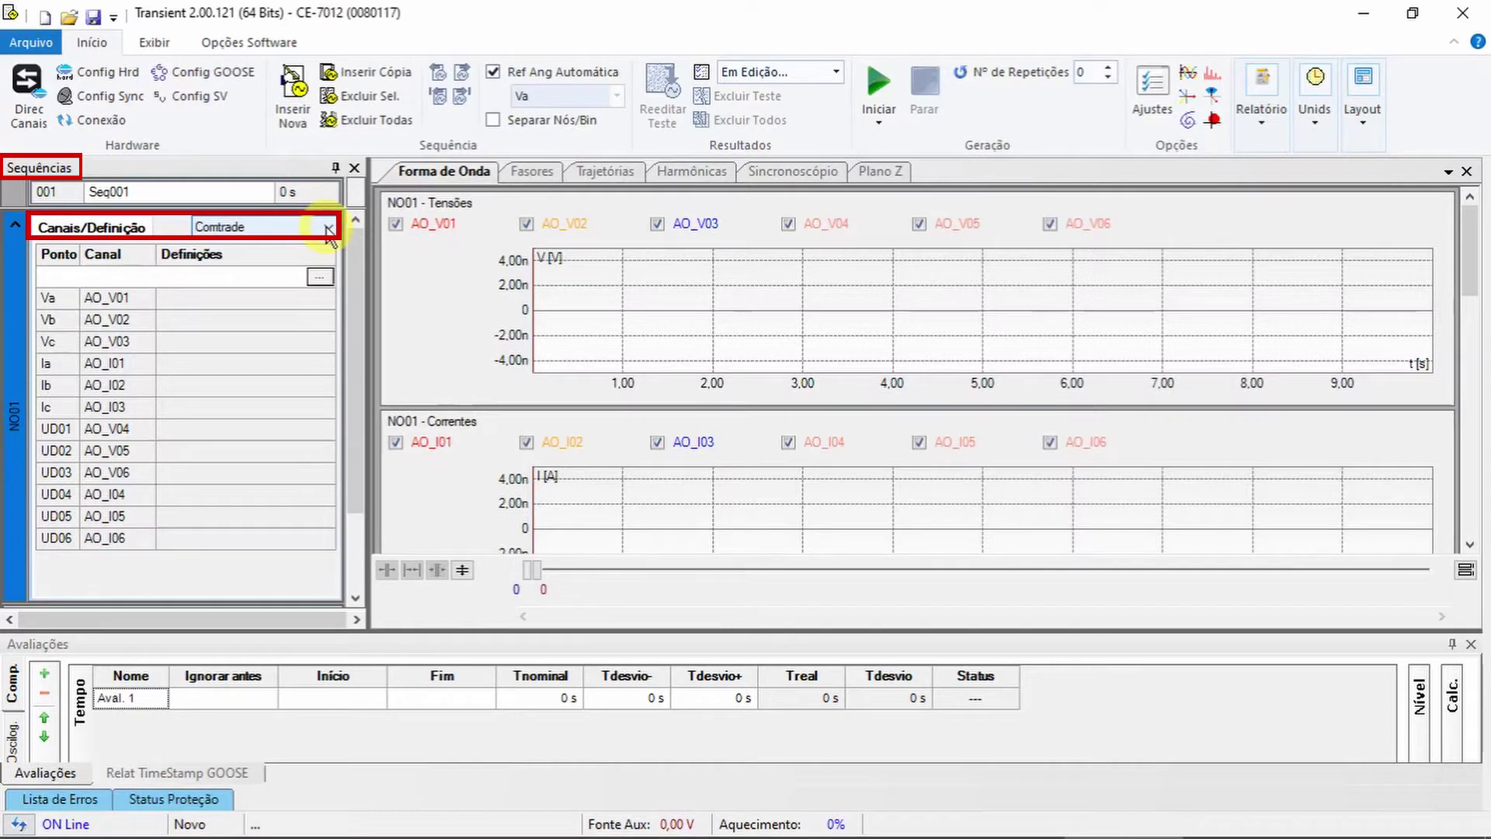
# Step: Examine the source types available for the NO01 channel definitions and the command for inserting a new sequence
pyautogui.click(329, 230)
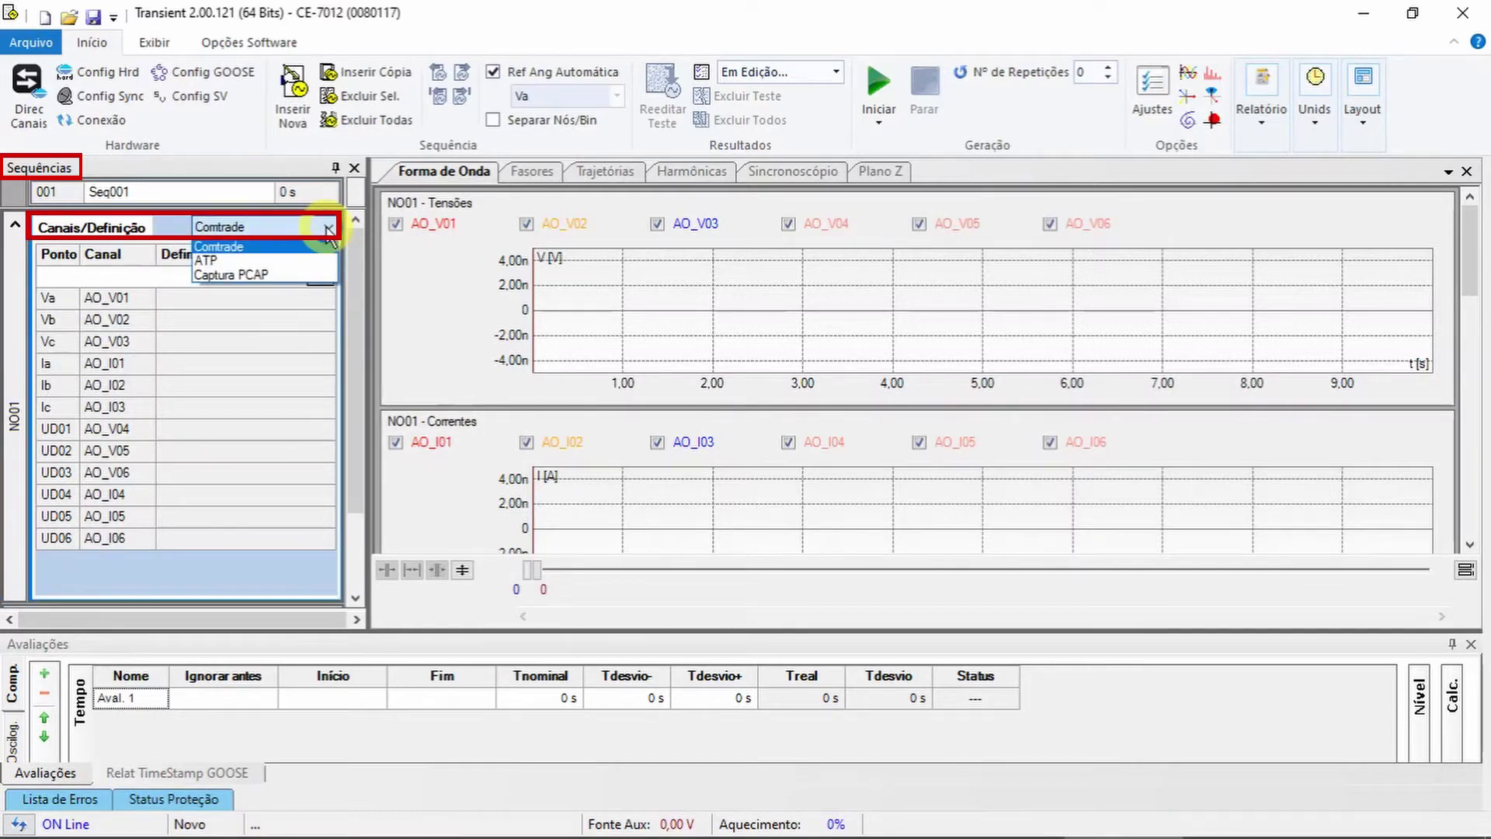
pyautogui.click(329, 230)
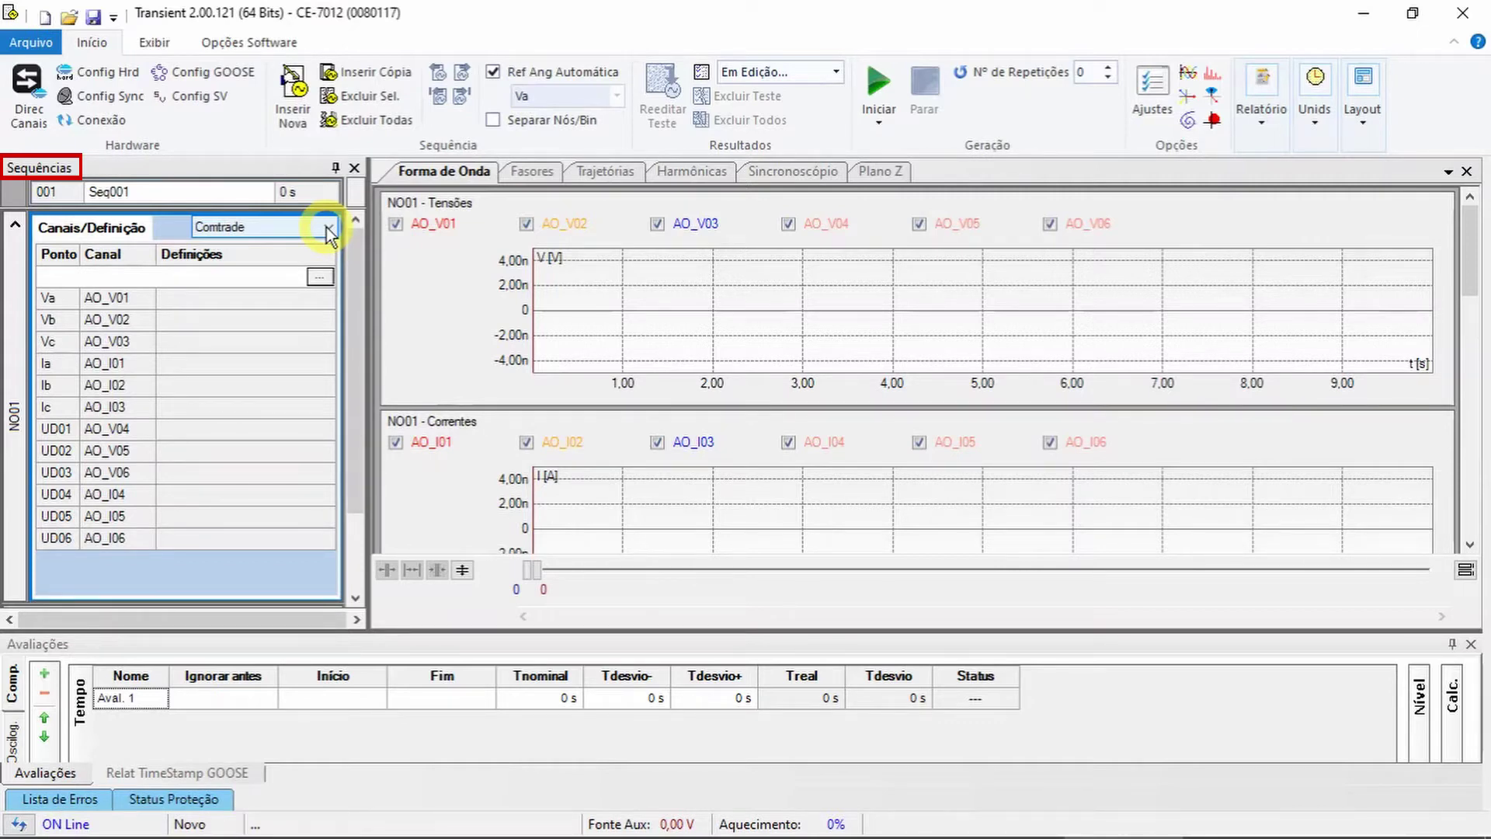
pyautogui.click(299, 90)
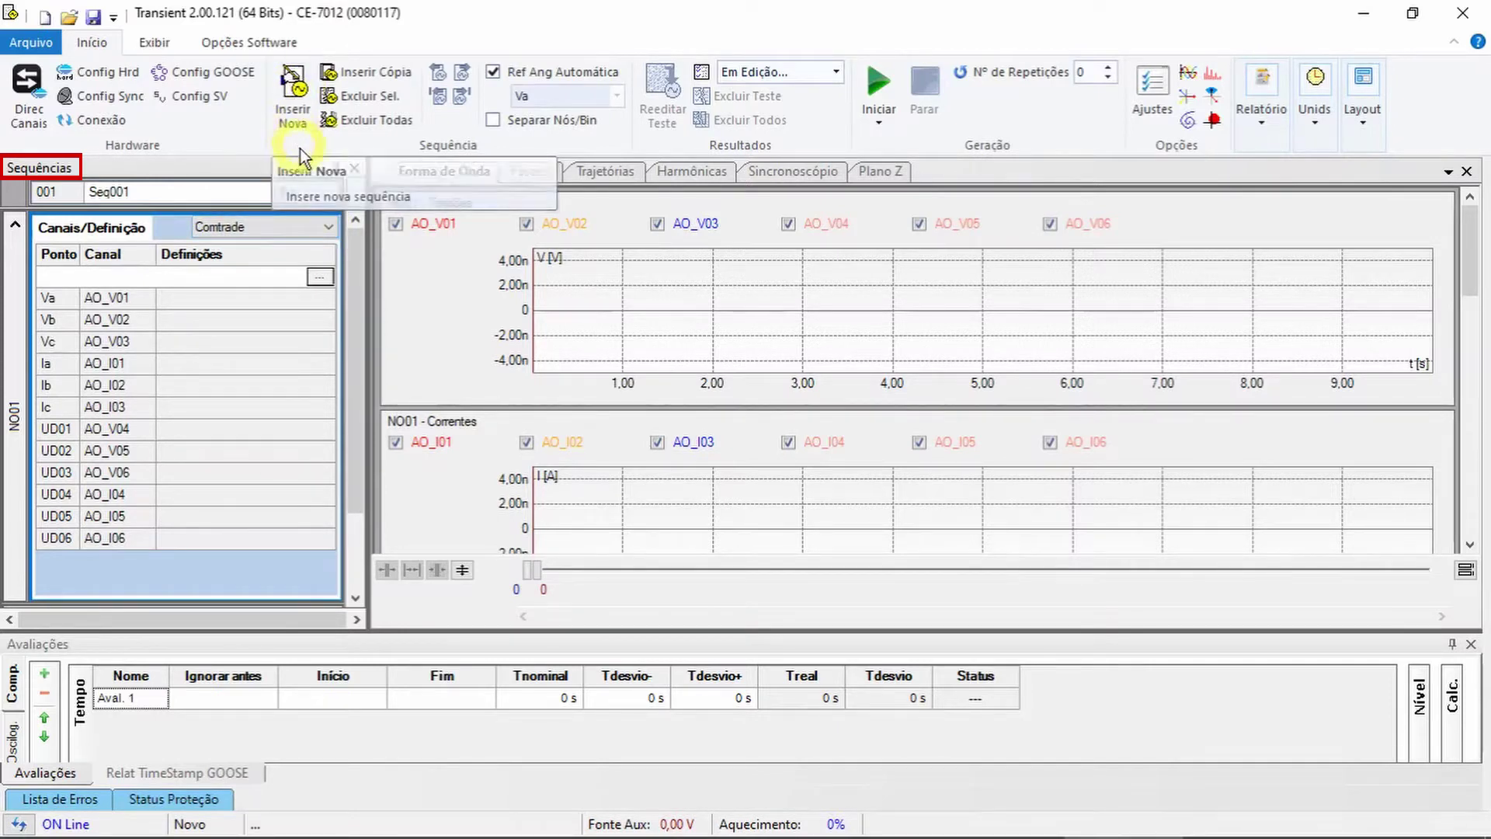
# Step: Load the Comtrade file V9.0 - Prática.CFG from the desktop into the NO01 channel definitions
pyautogui.click(320, 278)
pyautogui.click(320, 278)
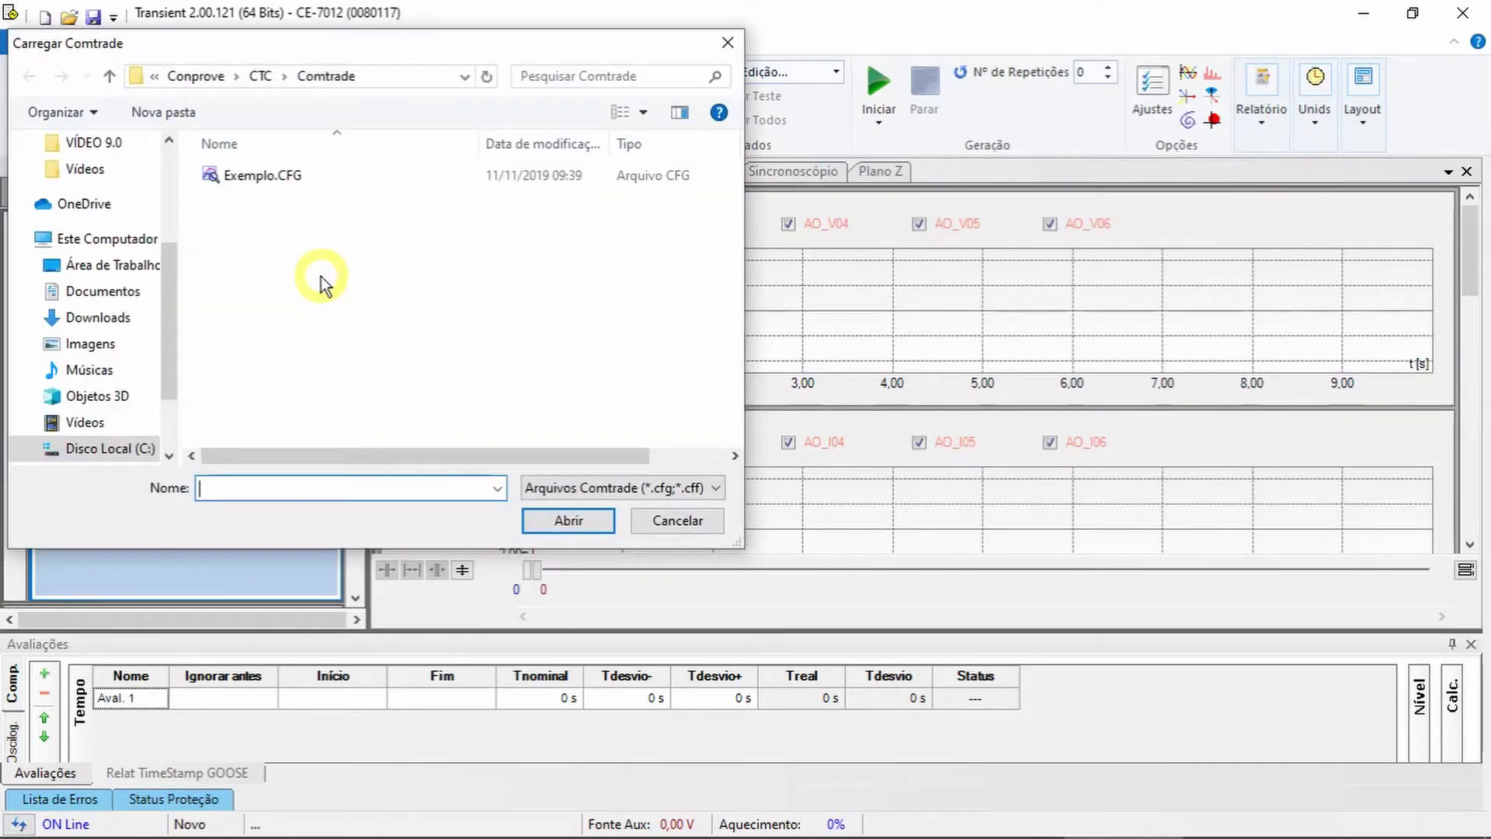
pyautogui.click(117, 265)
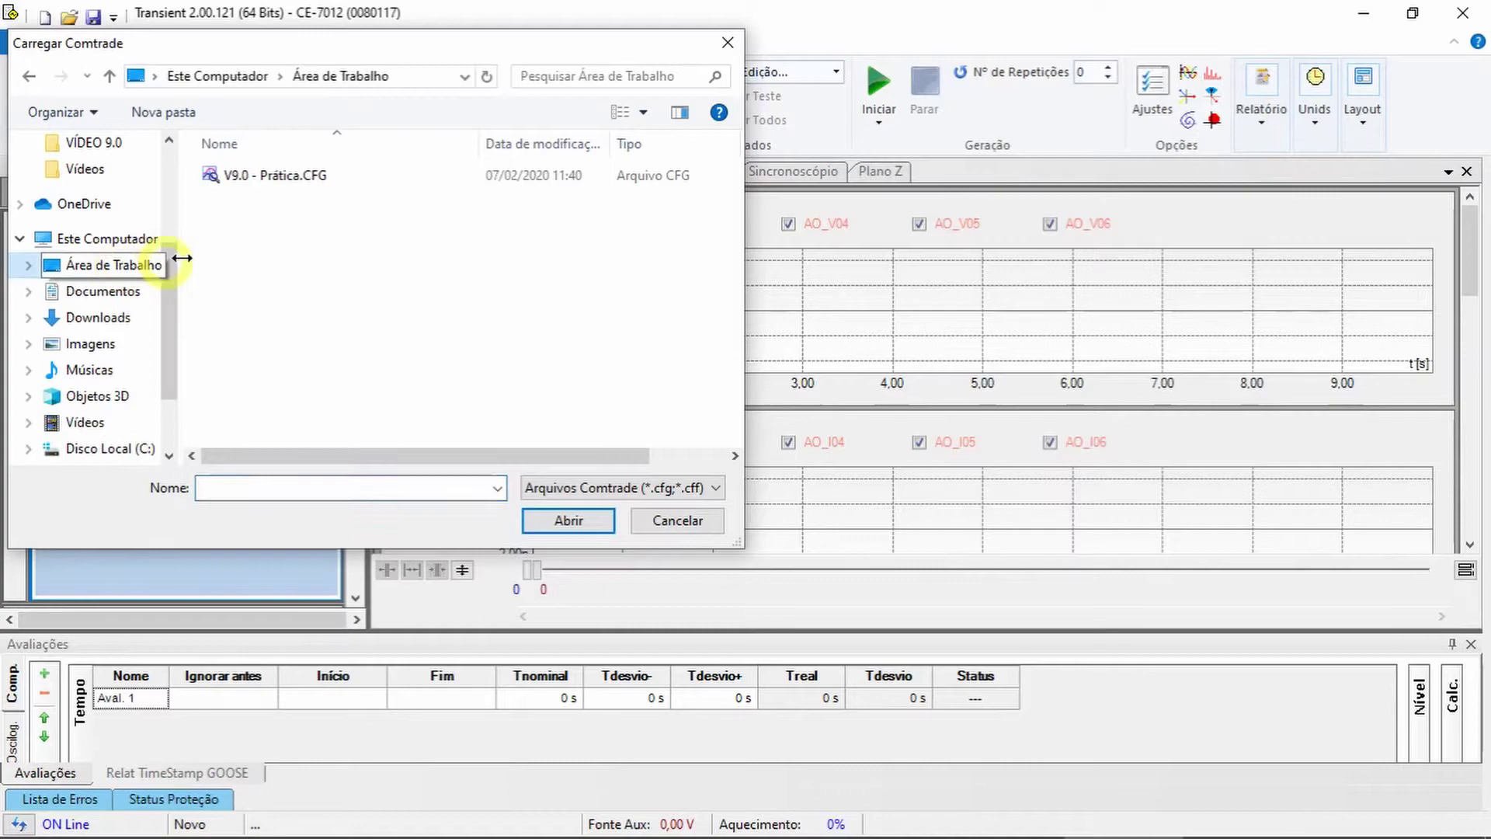
pyautogui.click(319, 177)
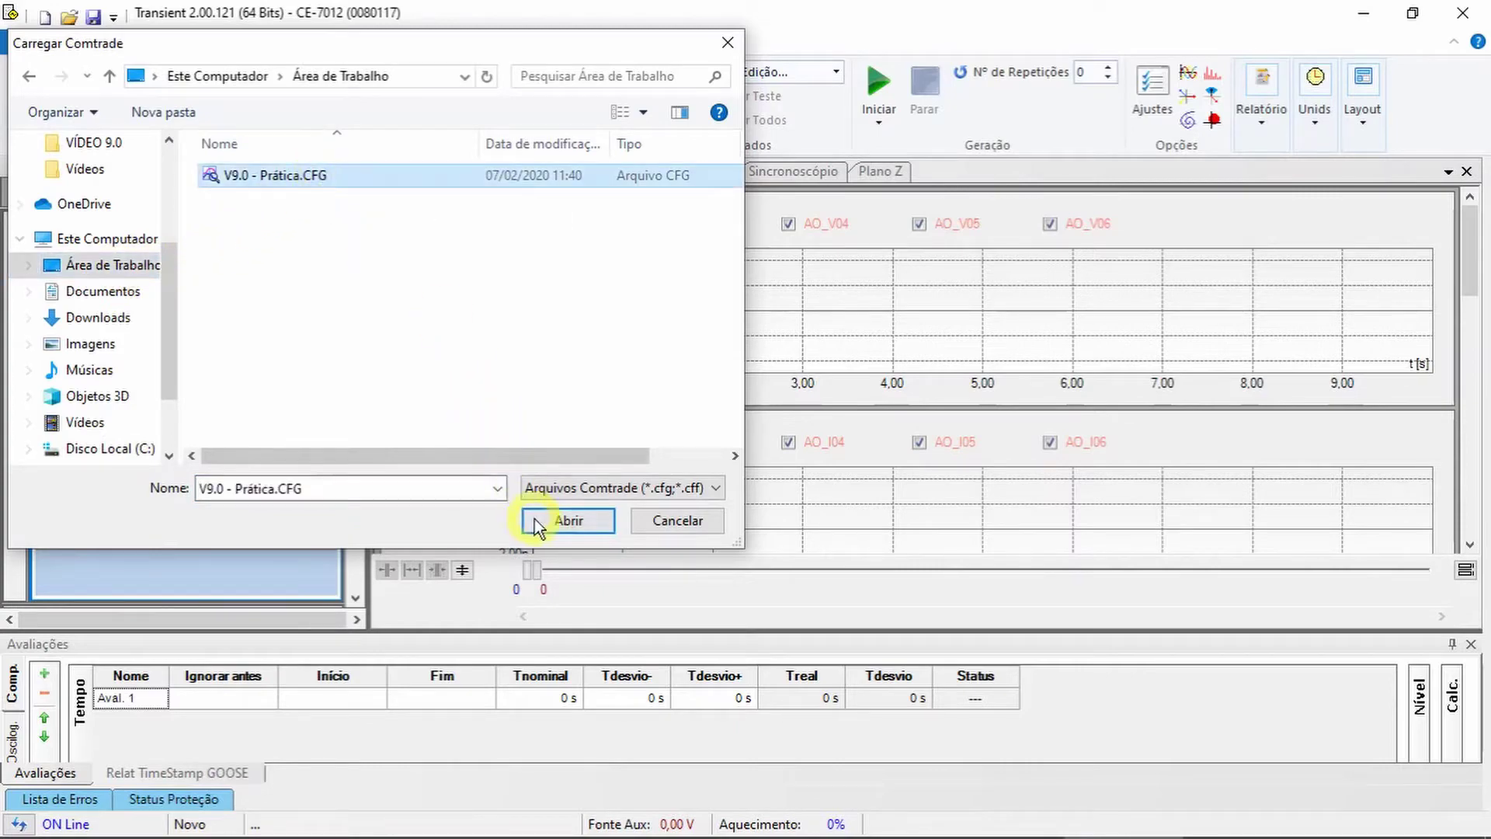
pyautogui.click(566, 521)
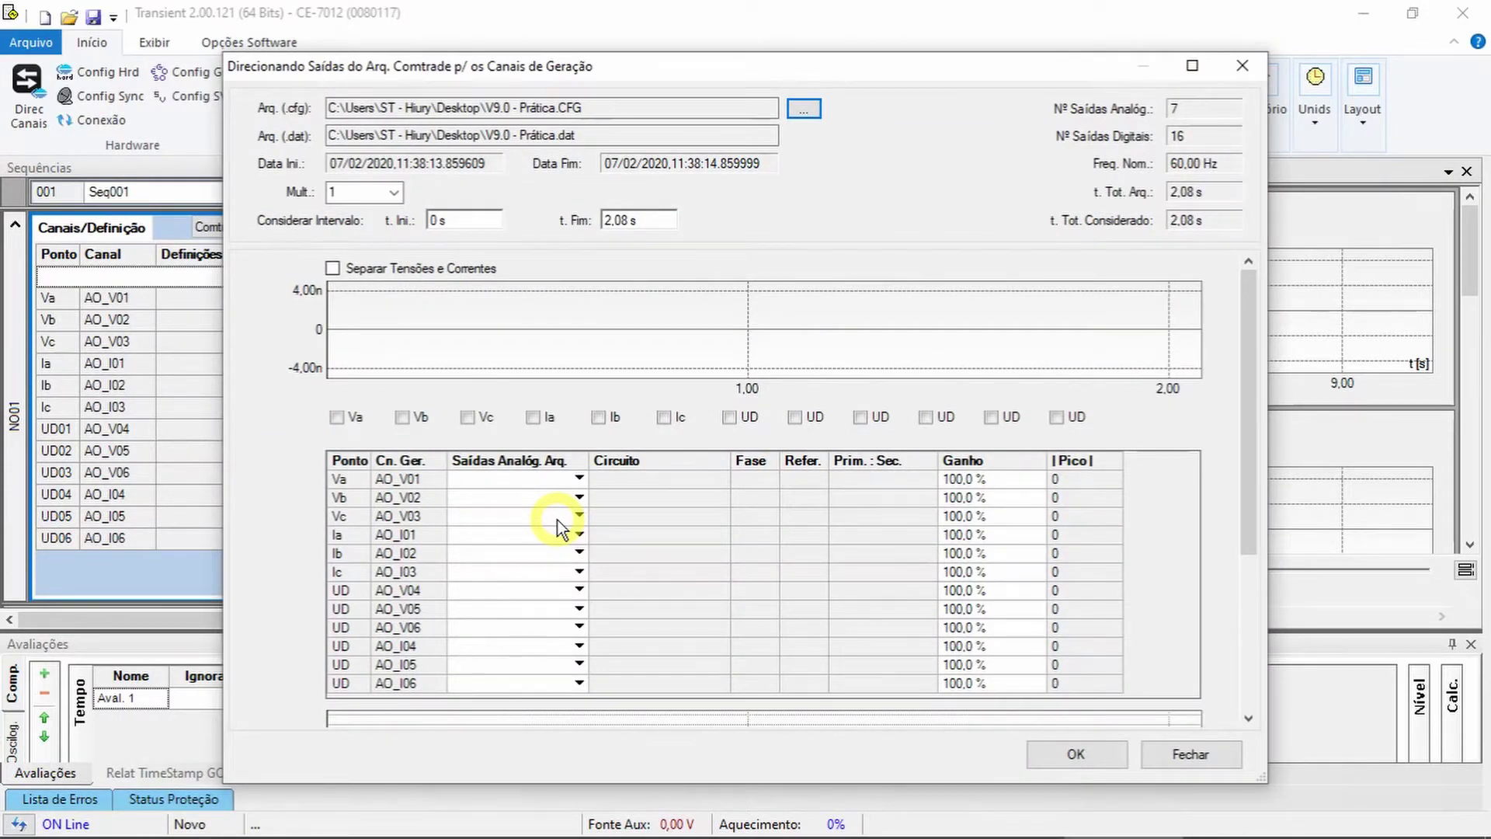
# Step: Review the interval, voltage/current separation, analog output and gain options of the Comtrade import, and accept them as they are
pyautogui.click(466, 220)
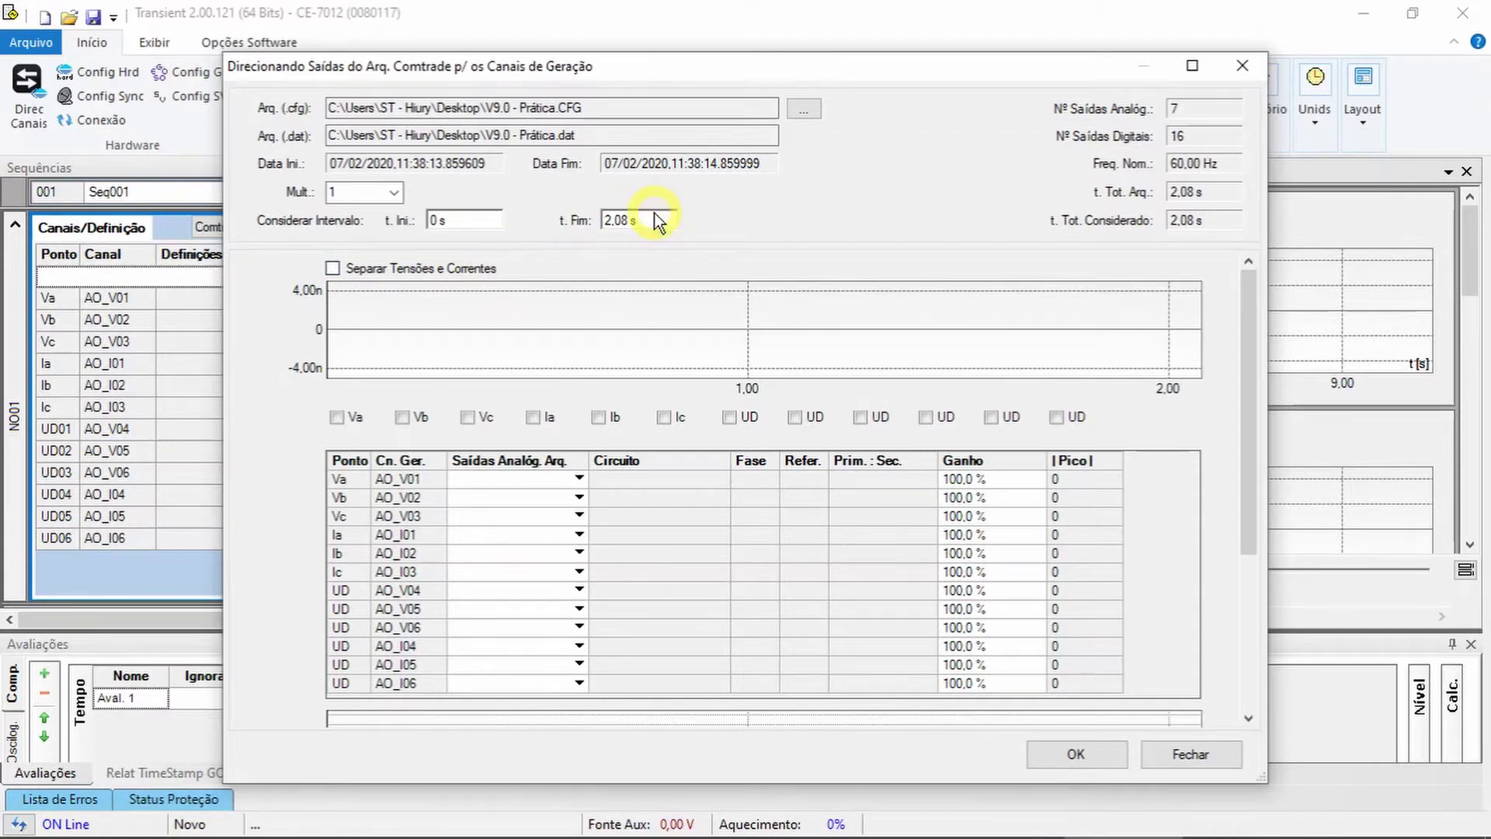
pyautogui.click(333, 269)
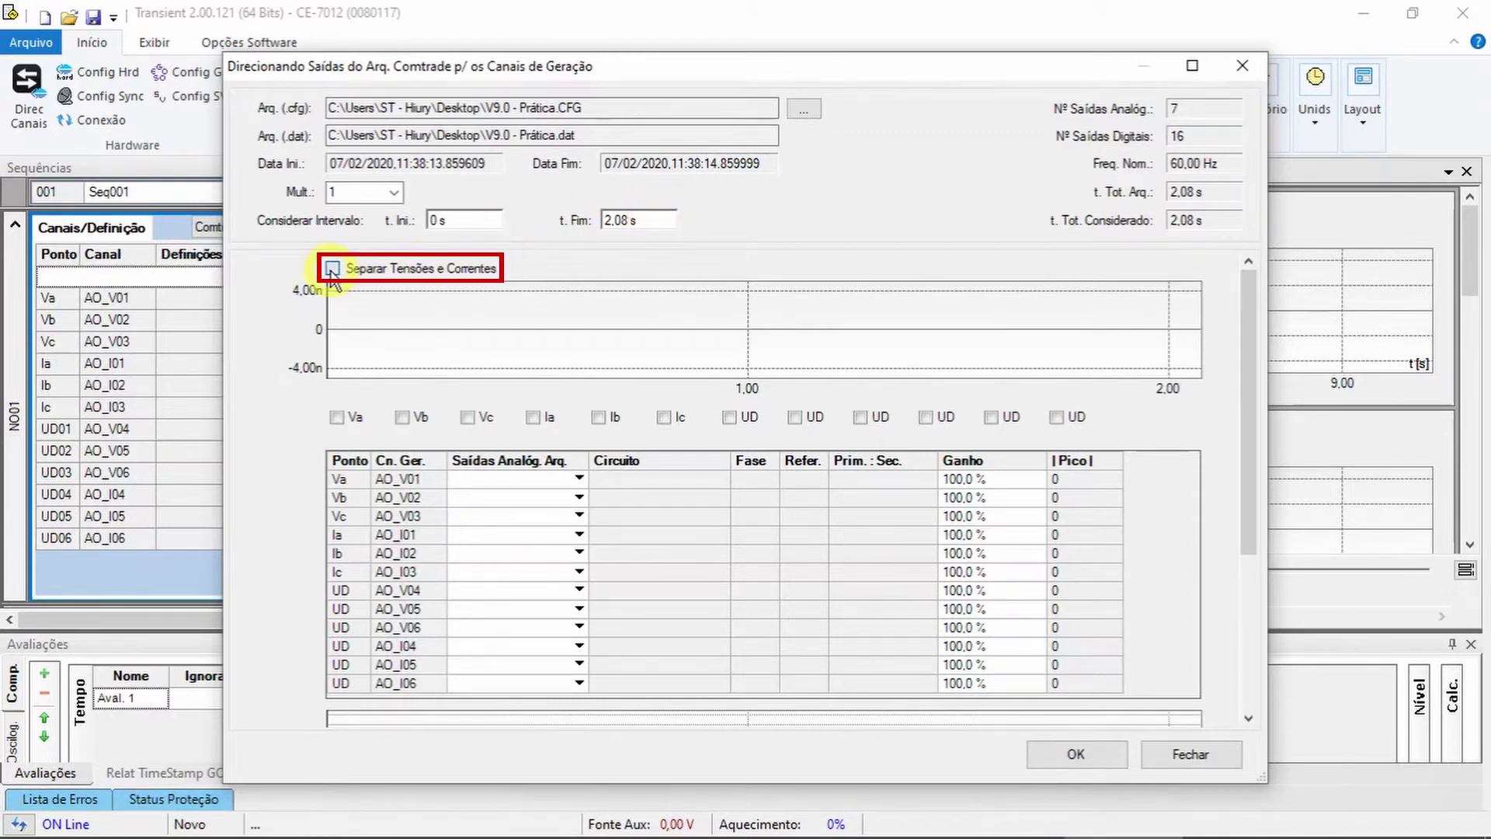
pyautogui.click(333, 269)
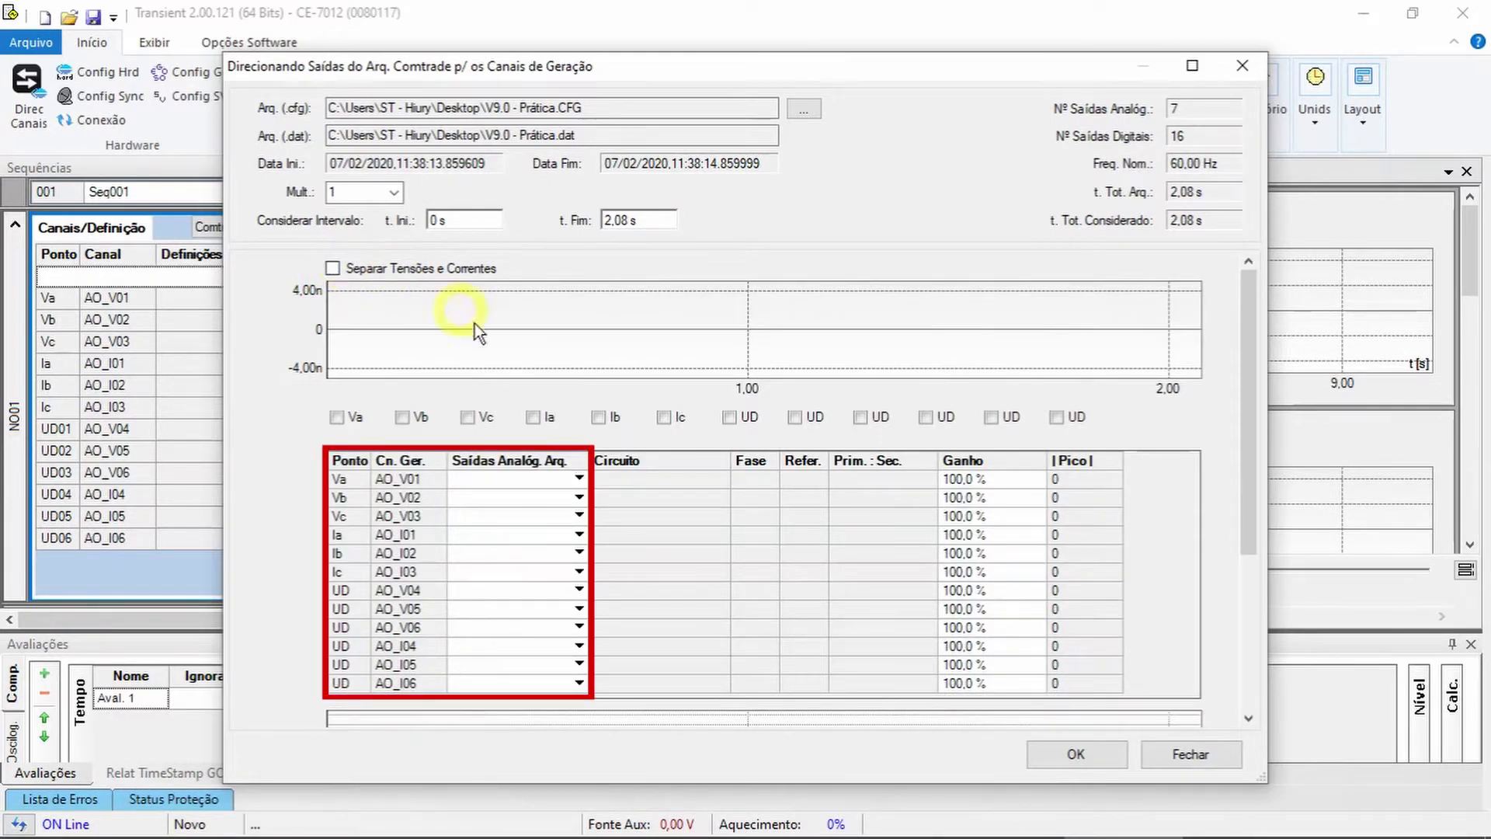
pyautogui.click(572, 481)
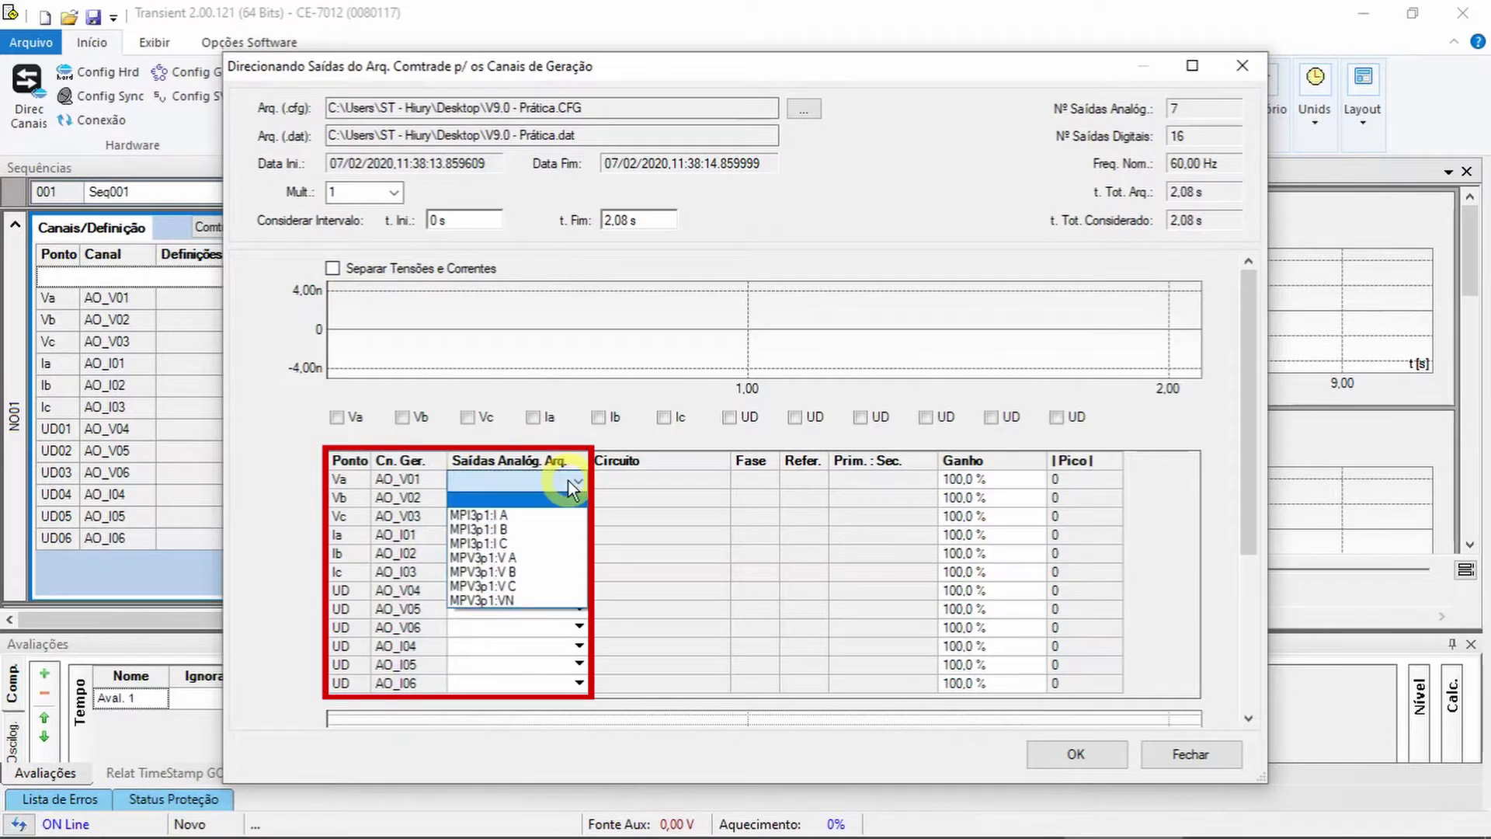
pyautogui.click(575, 482)
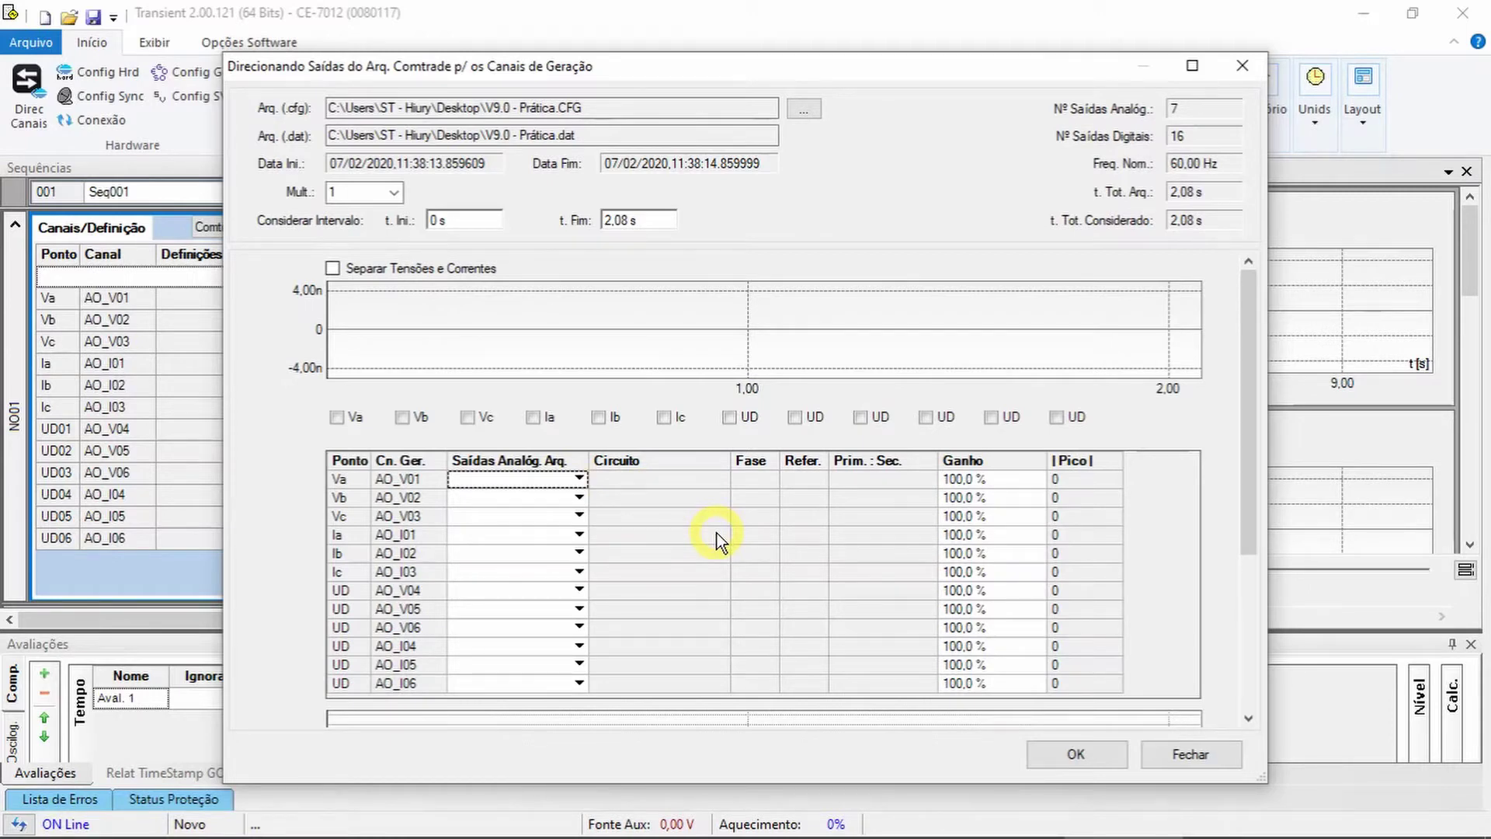
pyautogui.moveTo(1004, 481)
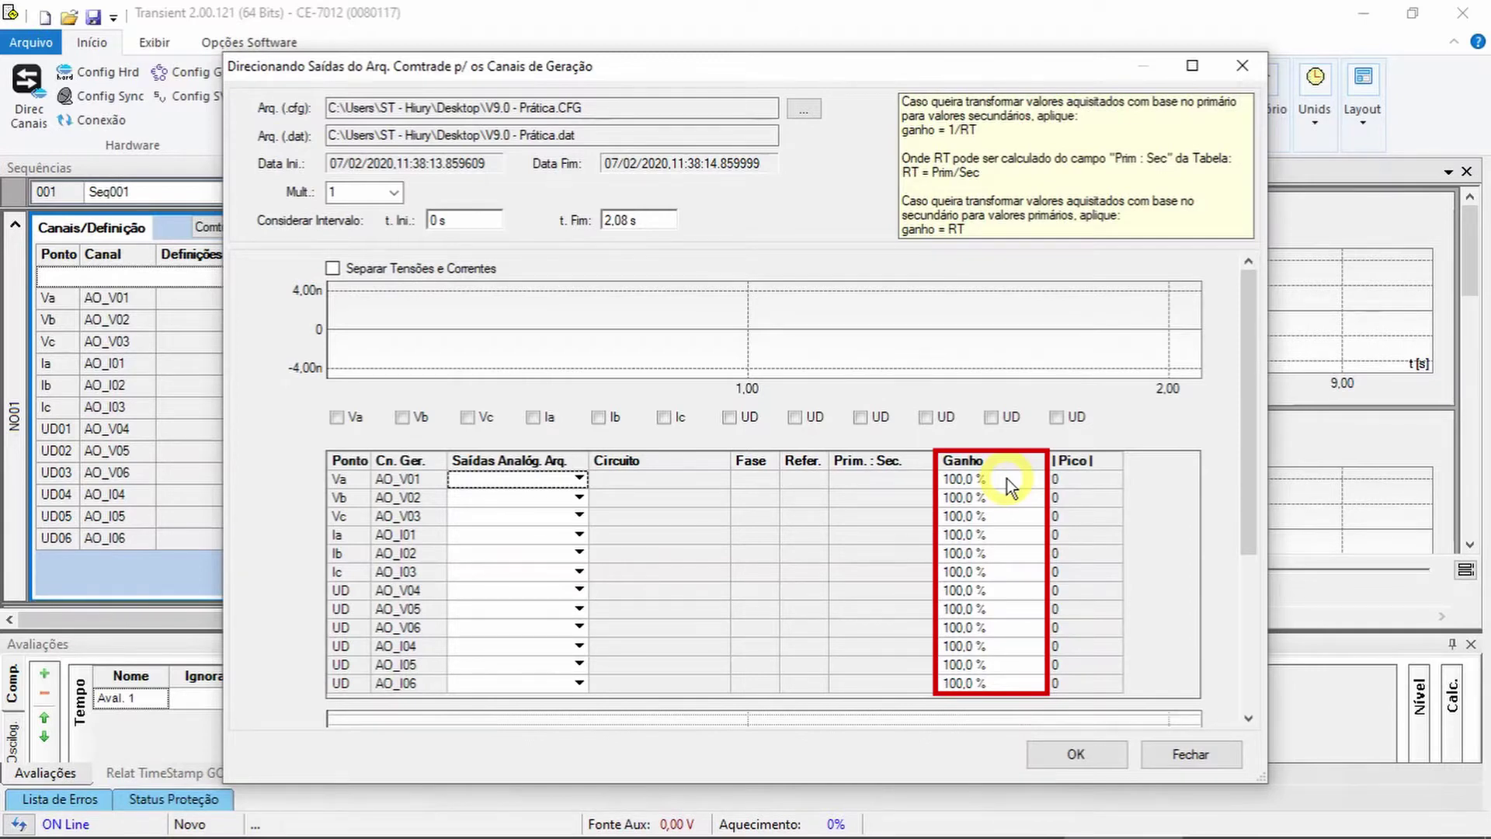
pyautogui.click(1087, 750)
pyautogui.click(15, 225)
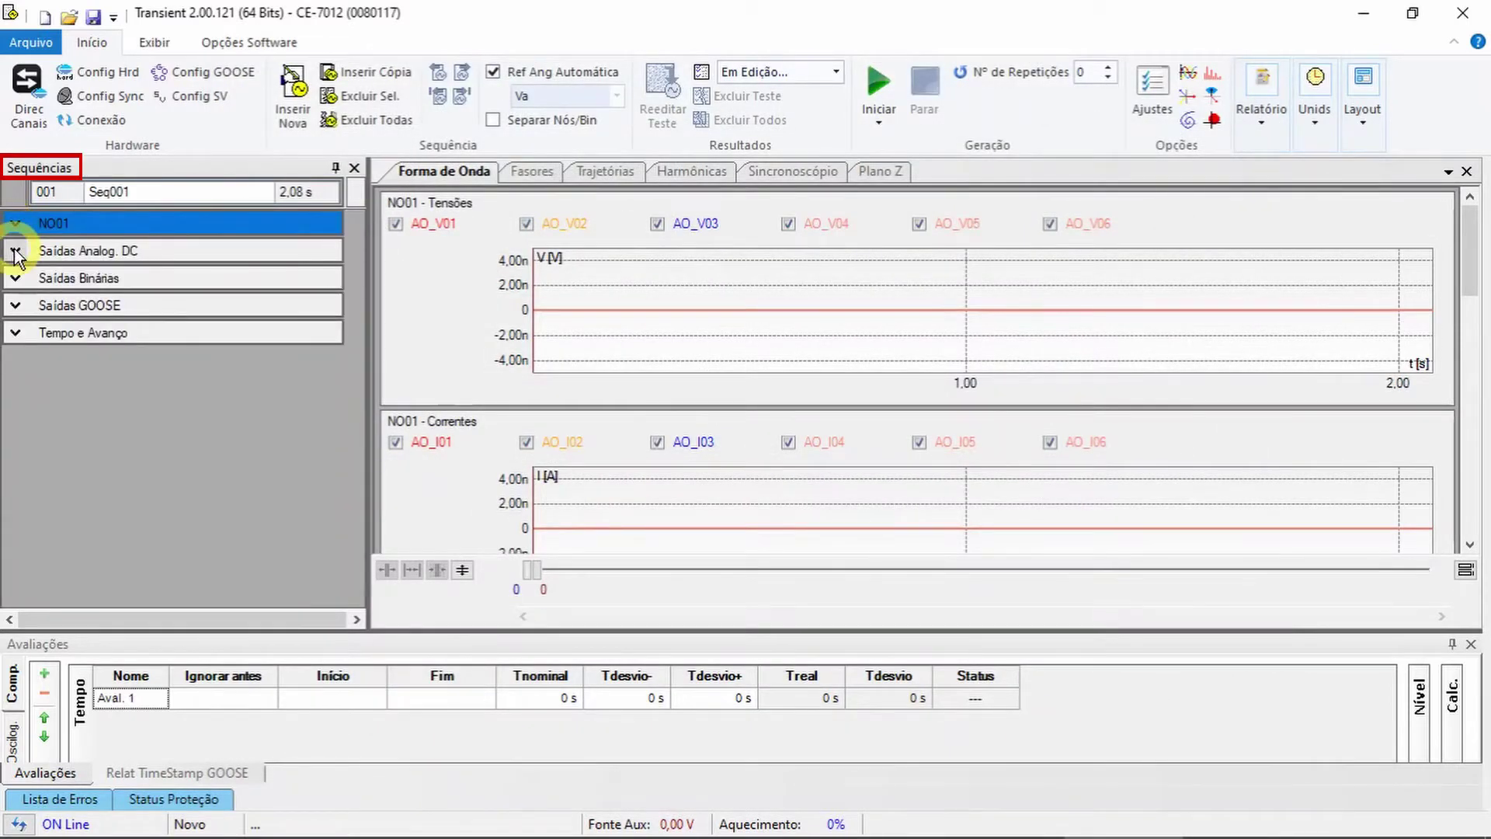
# Step: Examine the DC analog, binary and GOOSE output settings of Seq001
pyautogui.click(15, 252)
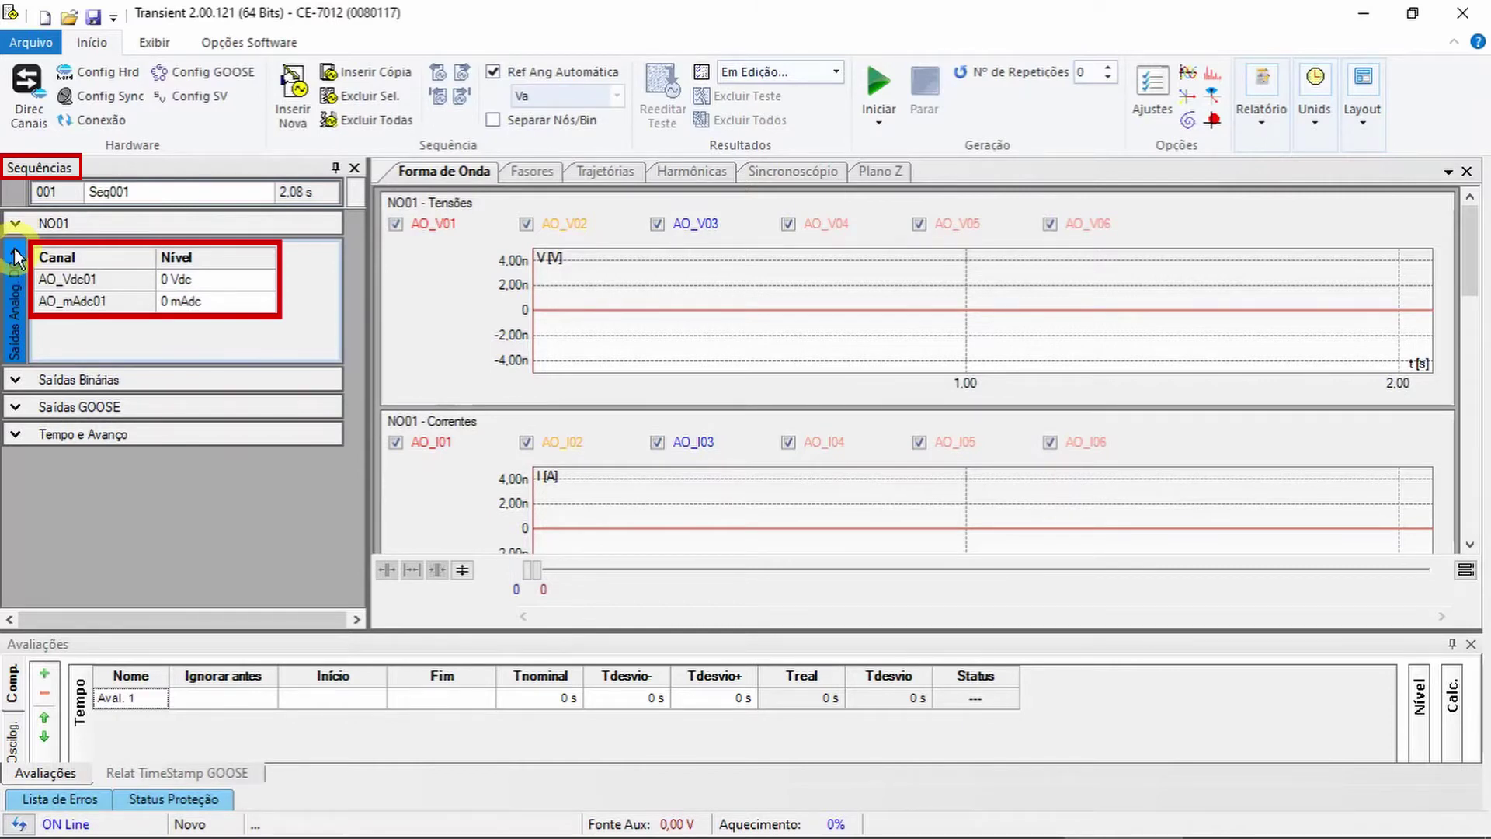
pyautogui.click(15, 255)
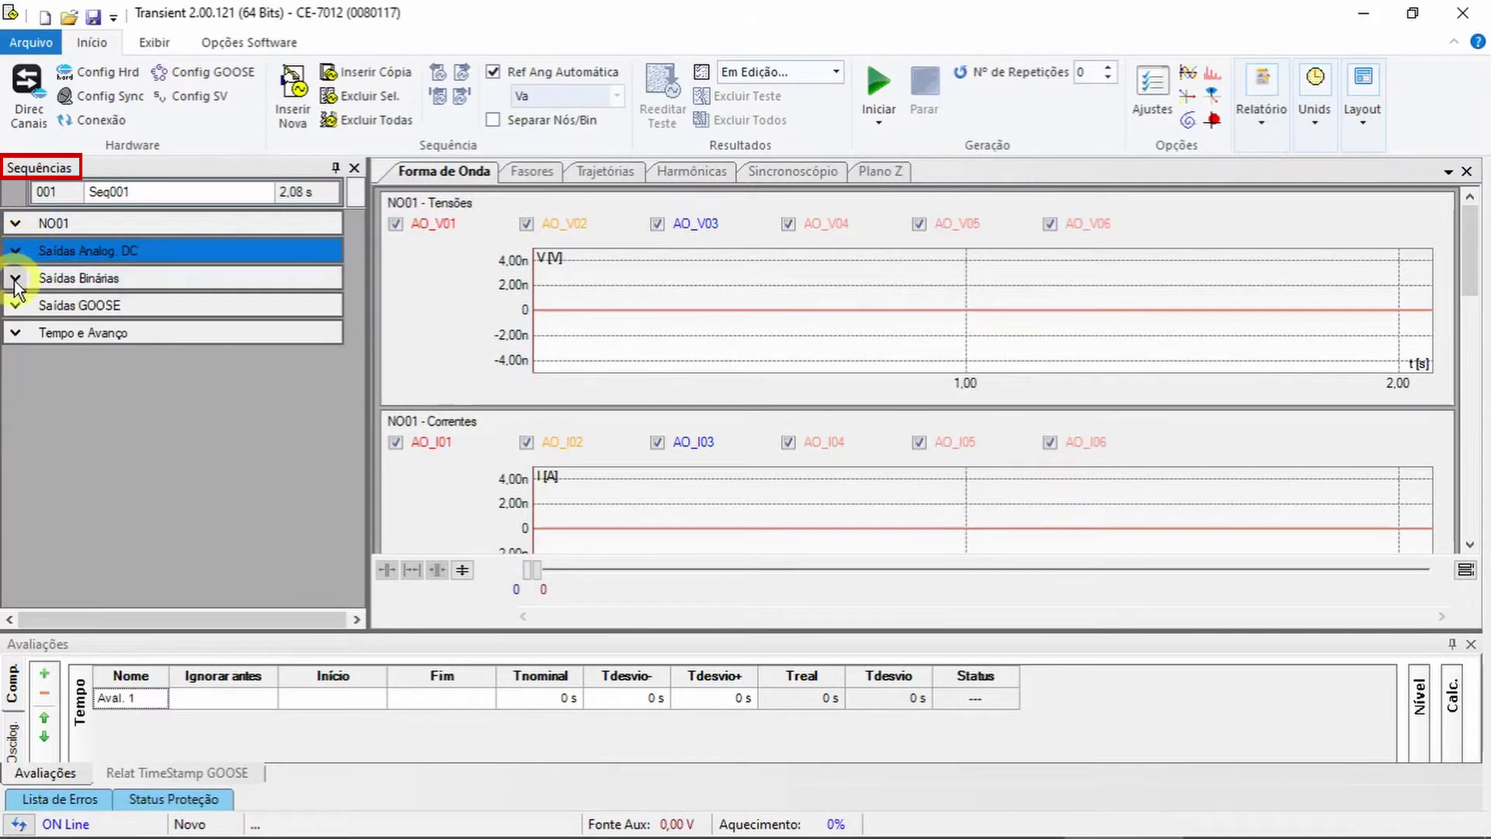
pyautogui.click(16, 279)
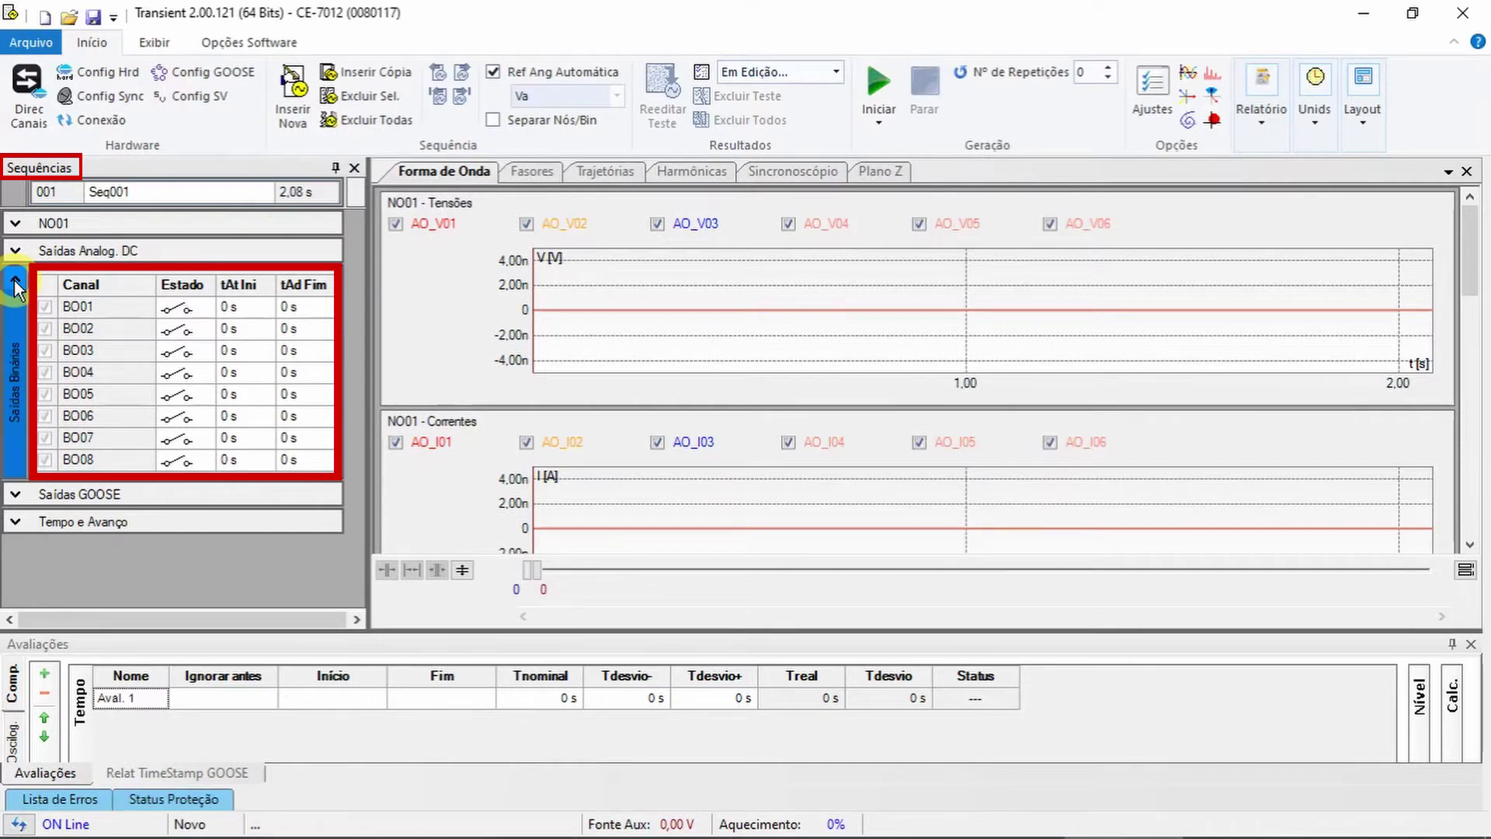
pyautogui.click(15, 282)
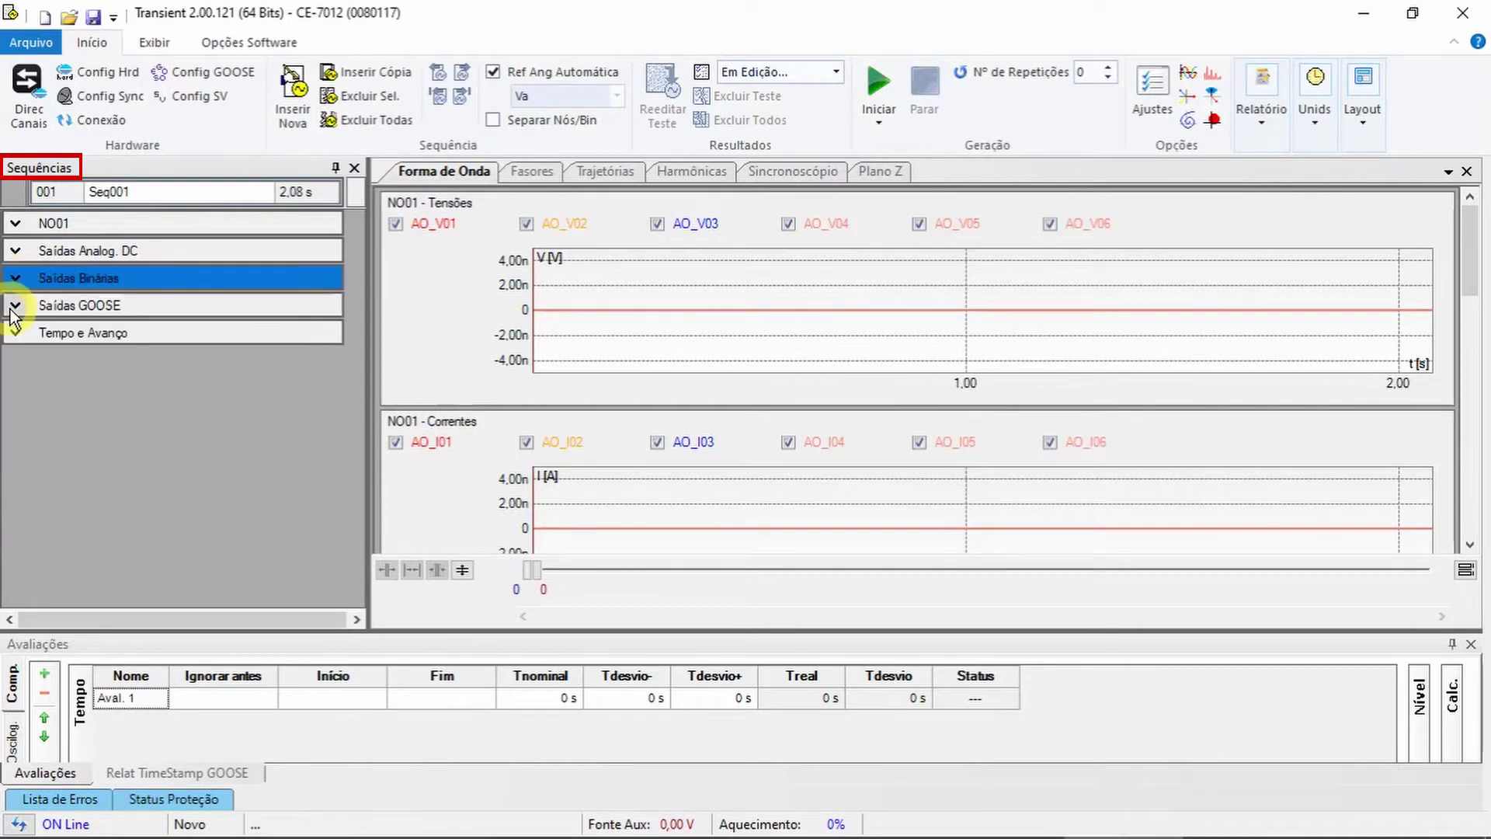
pyautogui.click(15, 305)
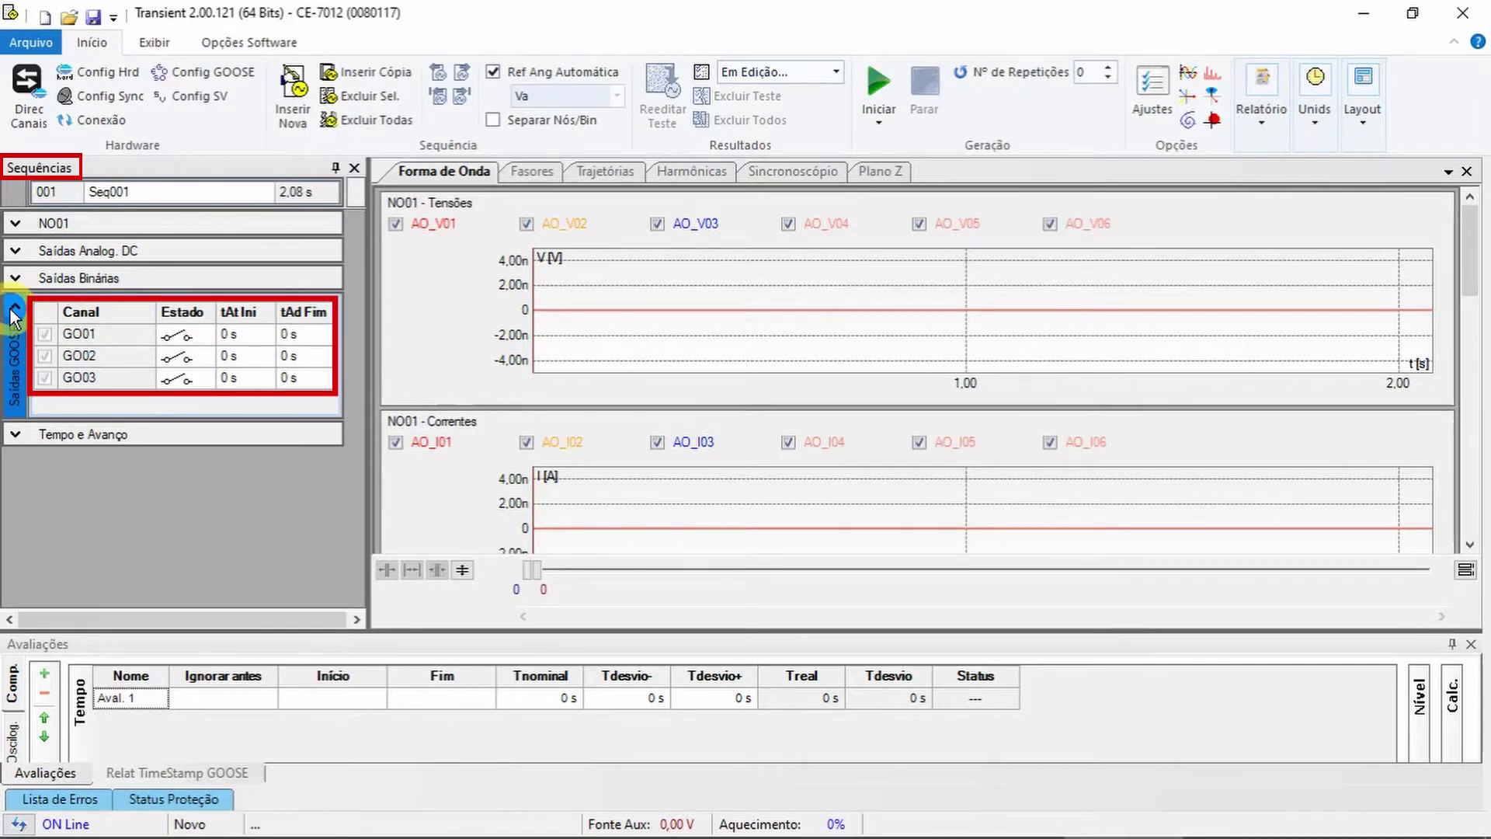
pyautogui.click(14, 312)
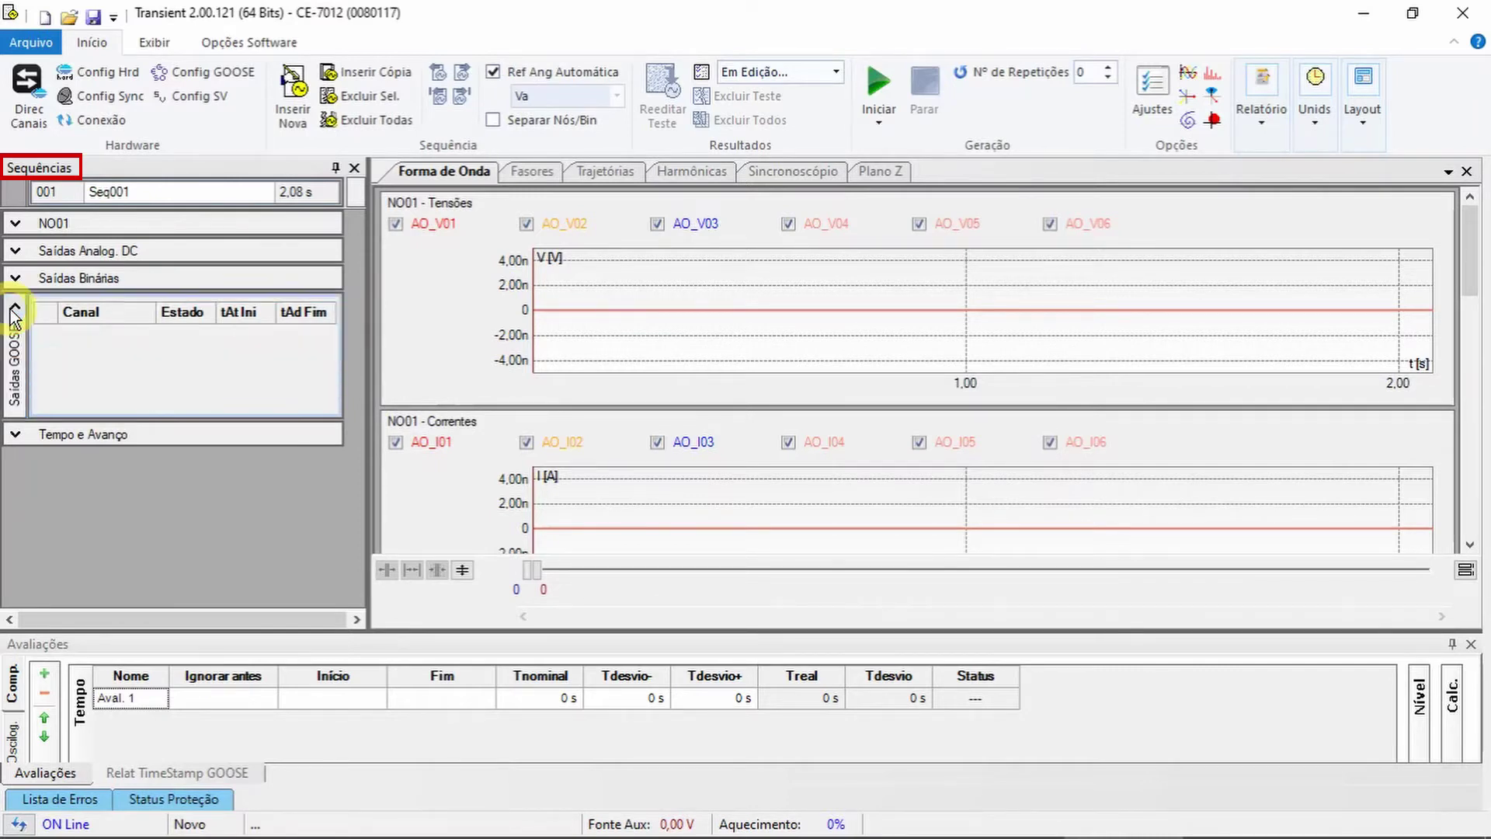
# Step: Examine the time and advance settings of Seq001, including the available advance types
pyautogui.click(13, 332)
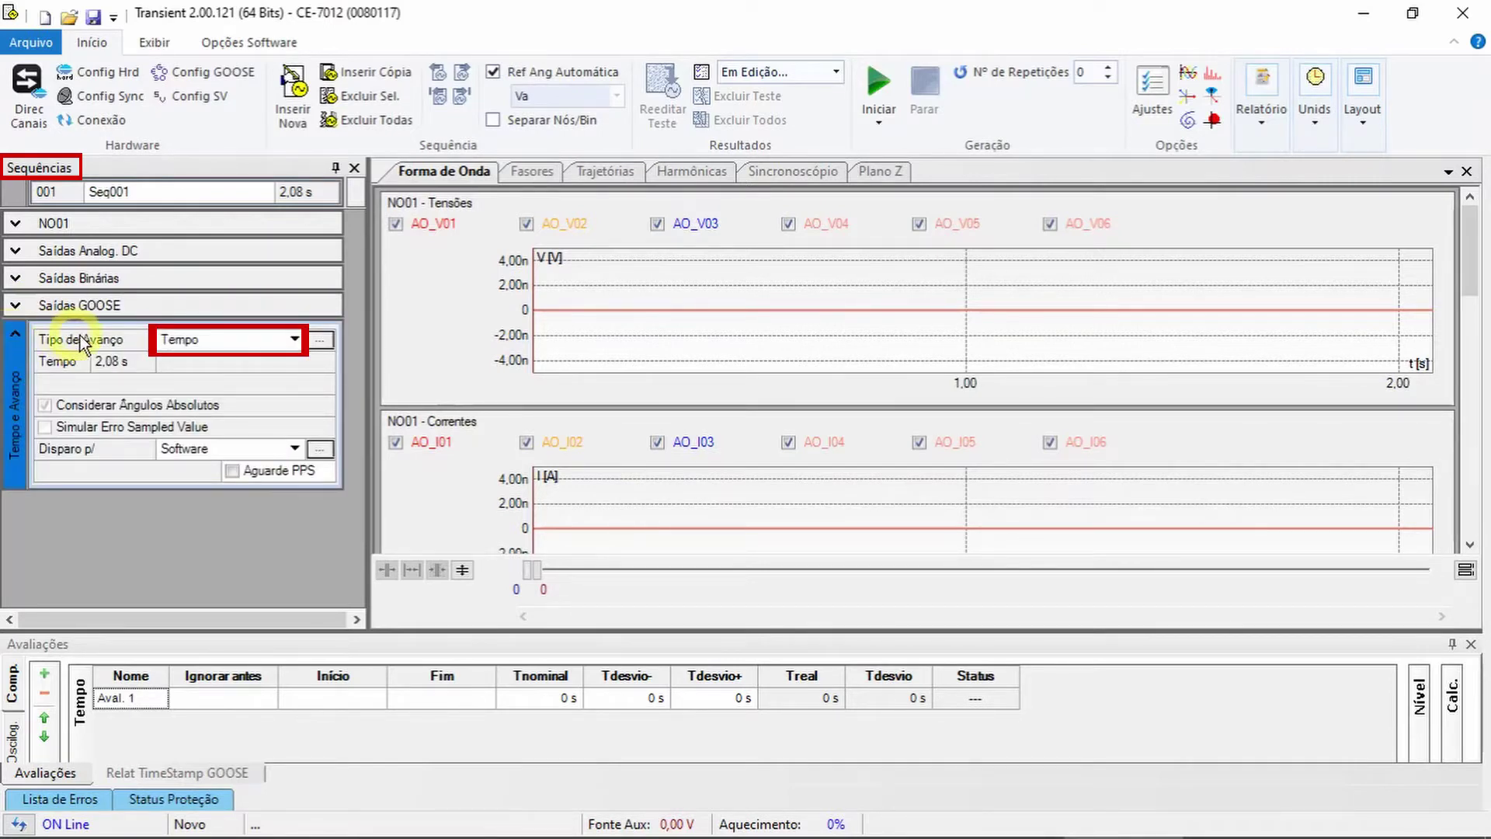
pyautogui.click(292, 342)
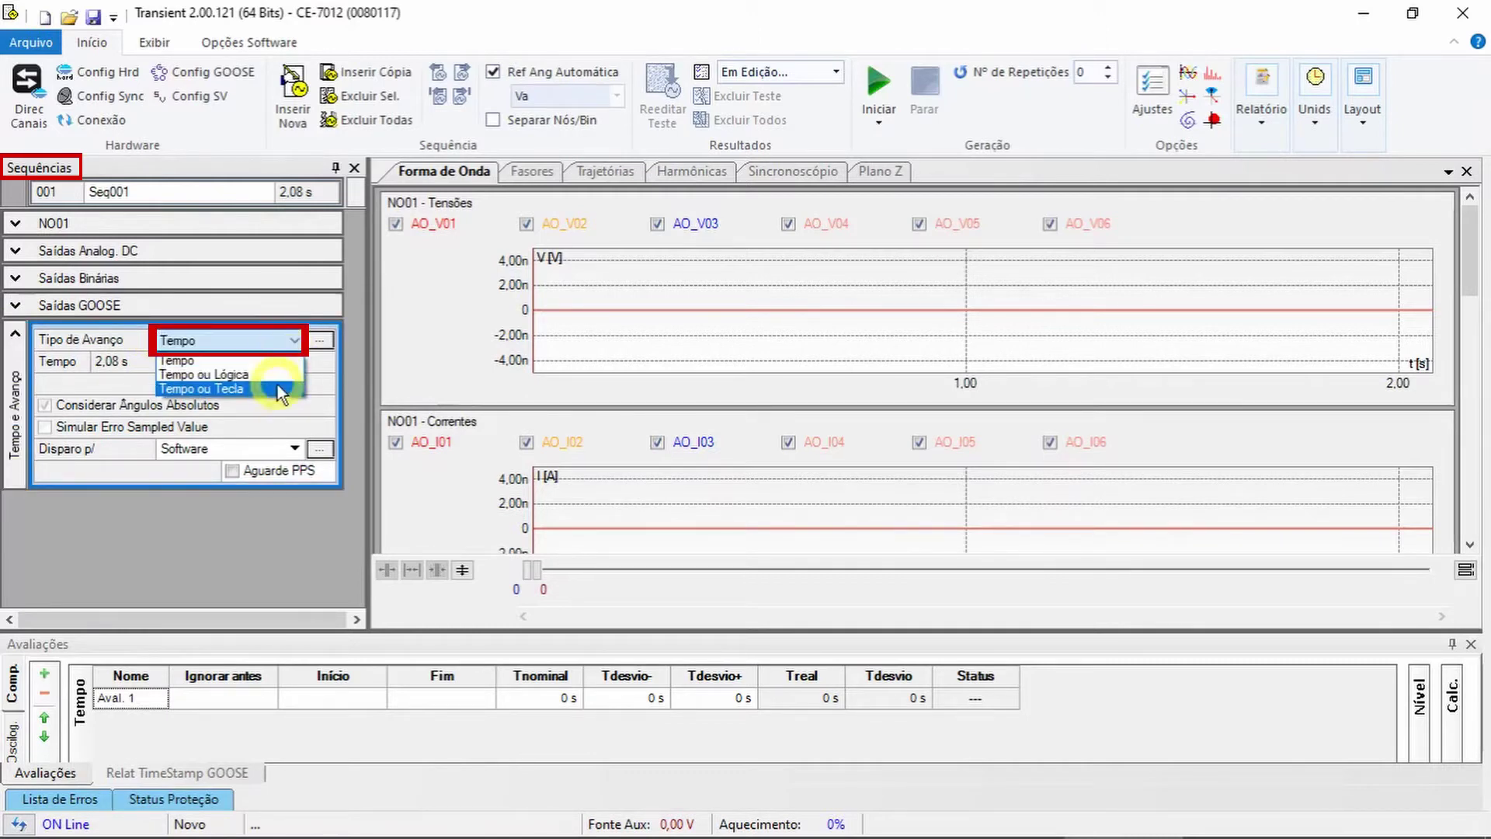
pyautogui.click(294, 562)
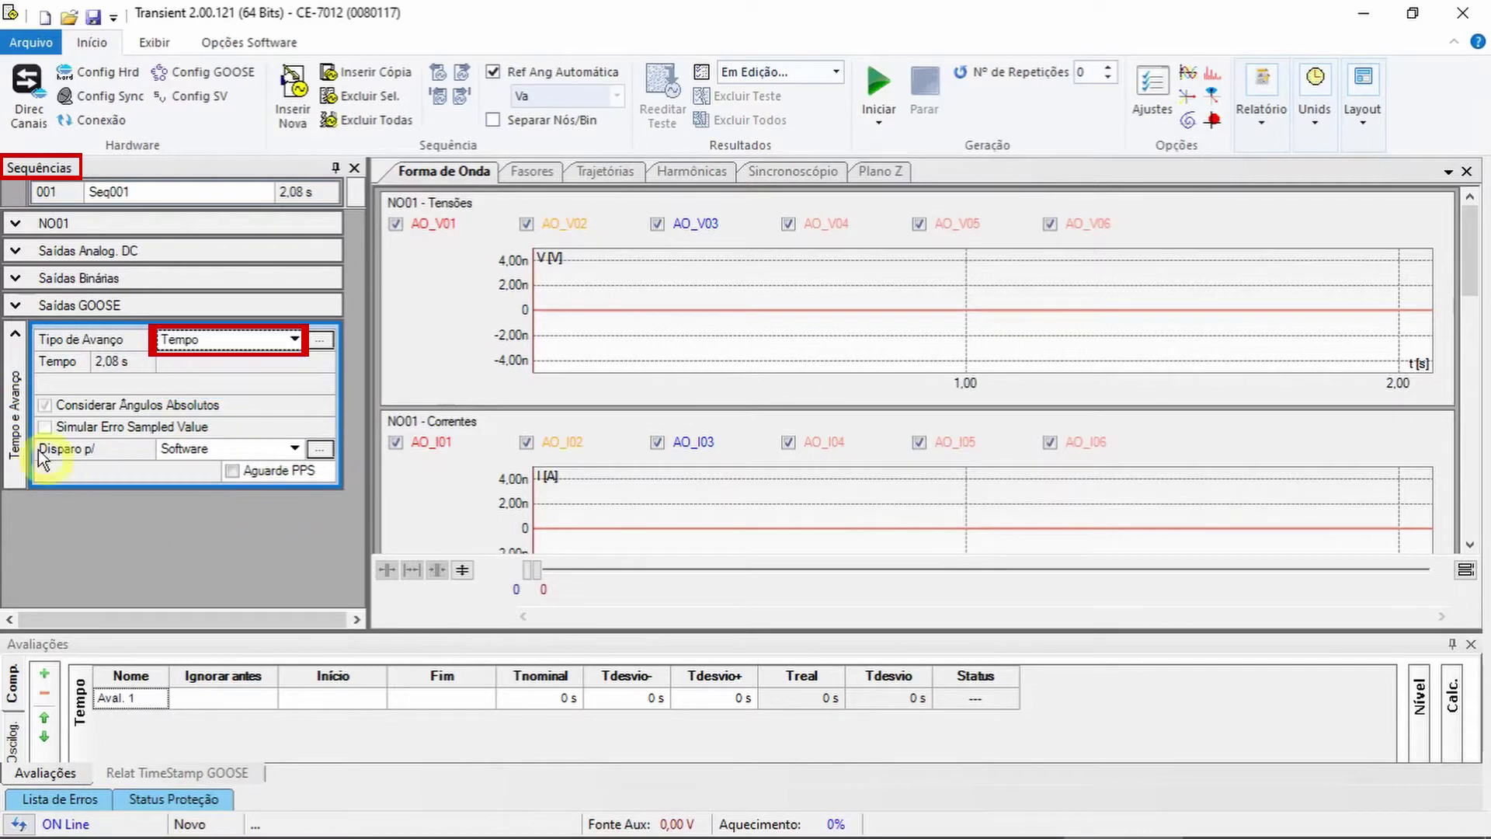
pyautogui.click(15, 334)
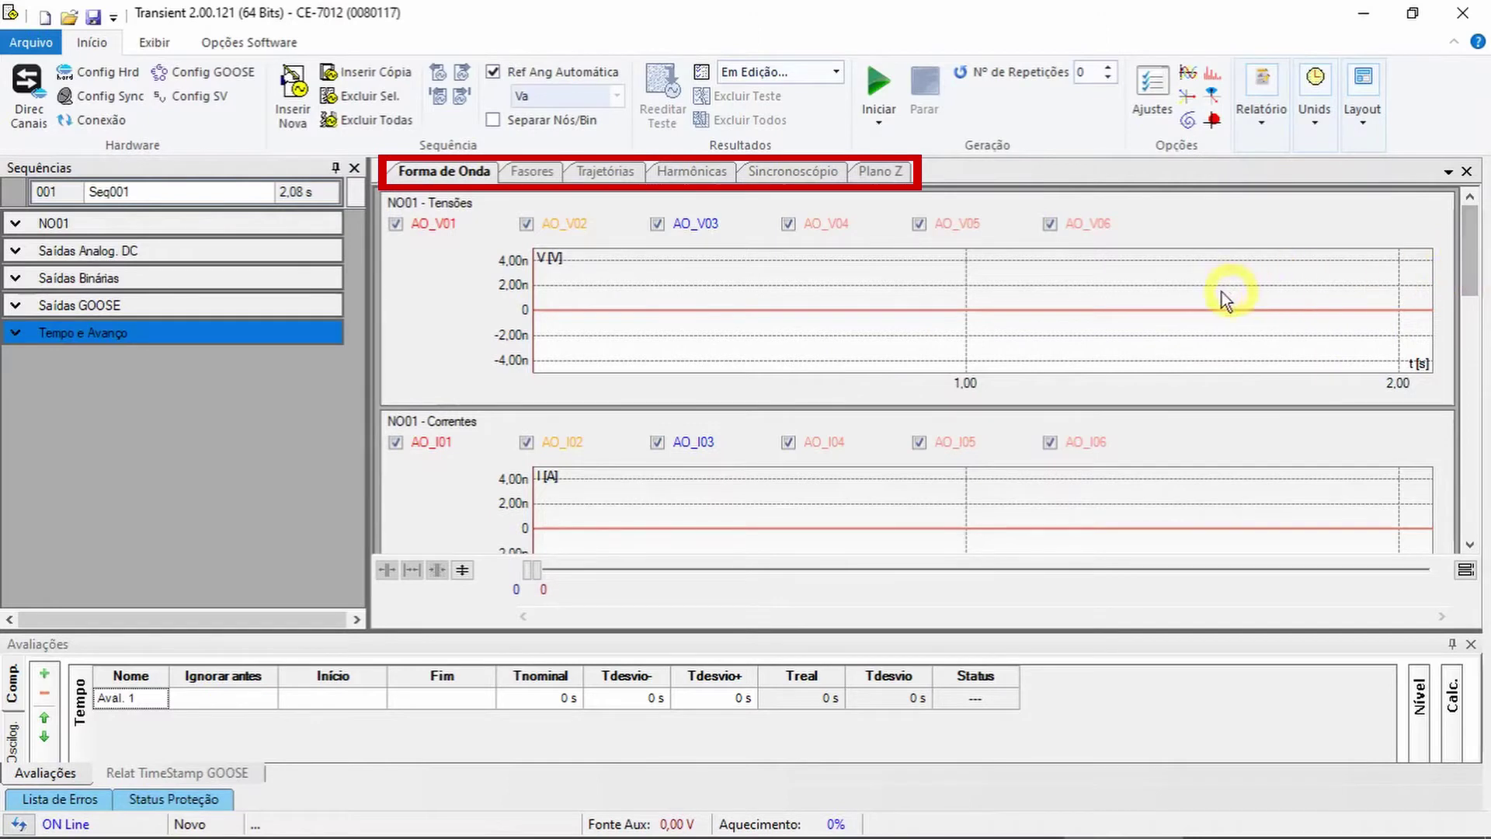
# Step: Examine the graph height and display options of the NO01 voltage waveform graph
pyautogui.rightClick(1078, 281)
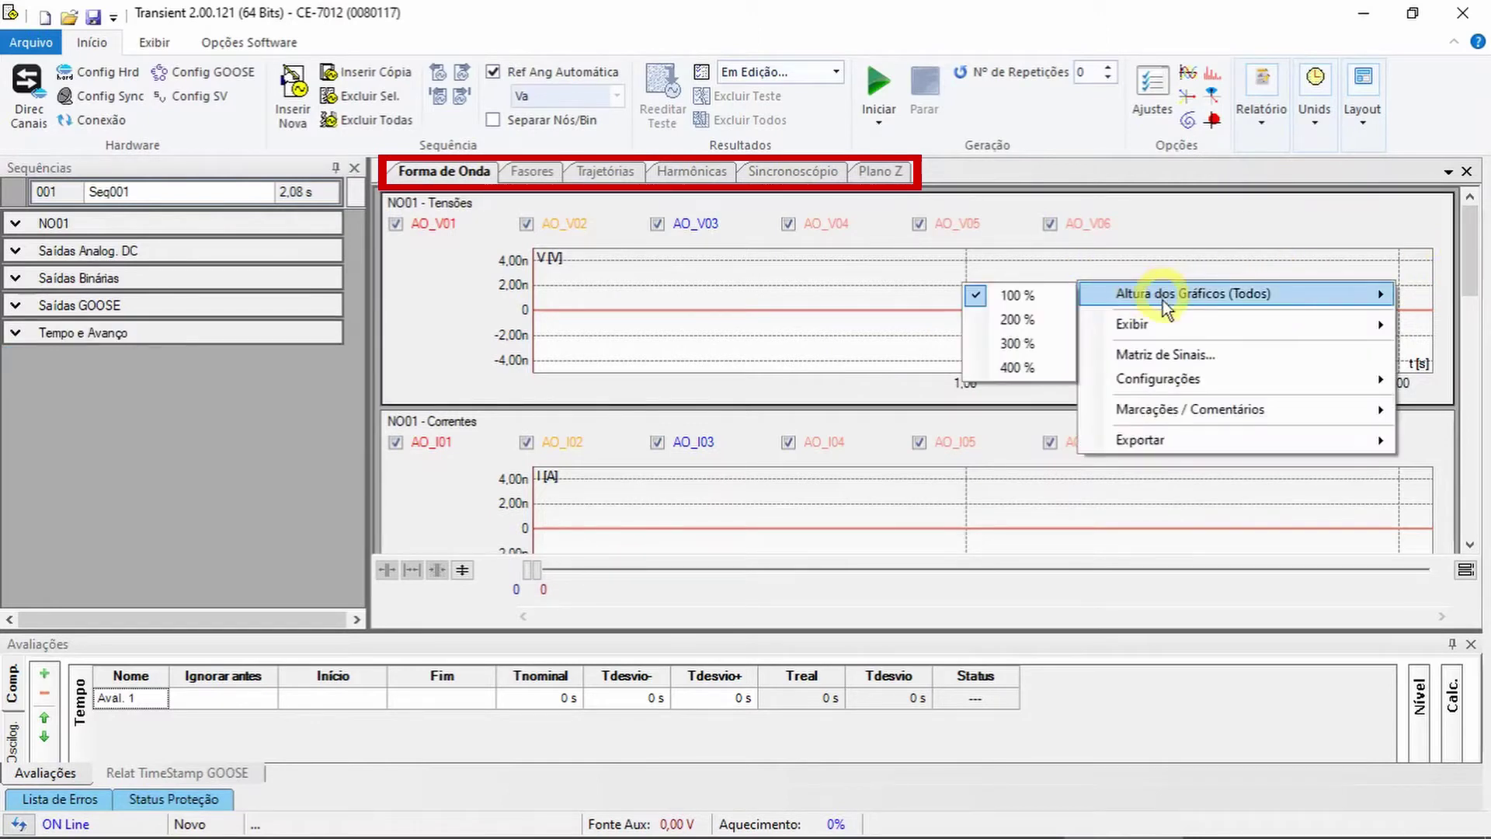
pyautogui.moveTo(1170, 333)
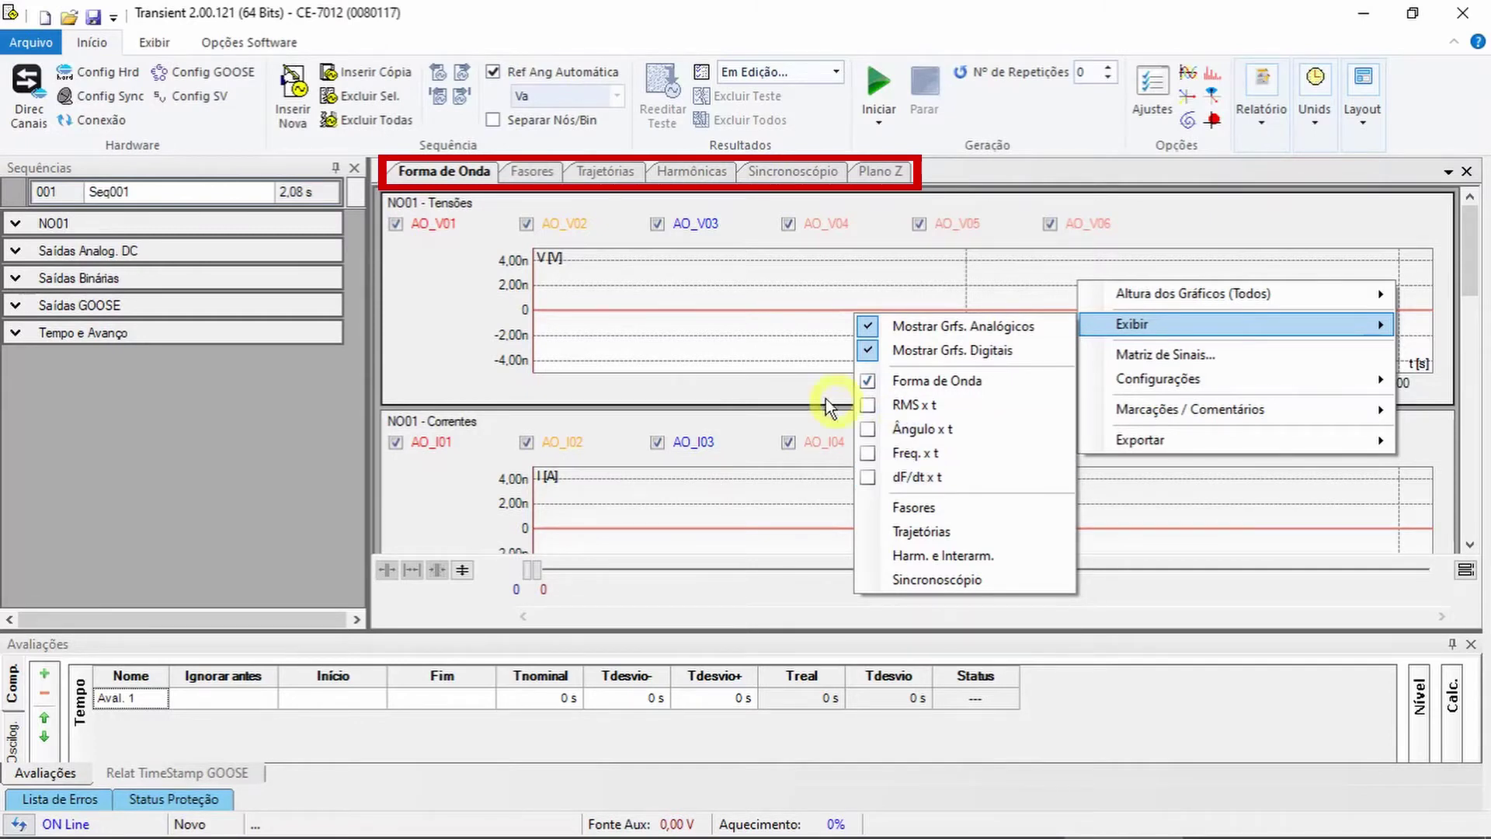
pyautogui.click(759, 293)
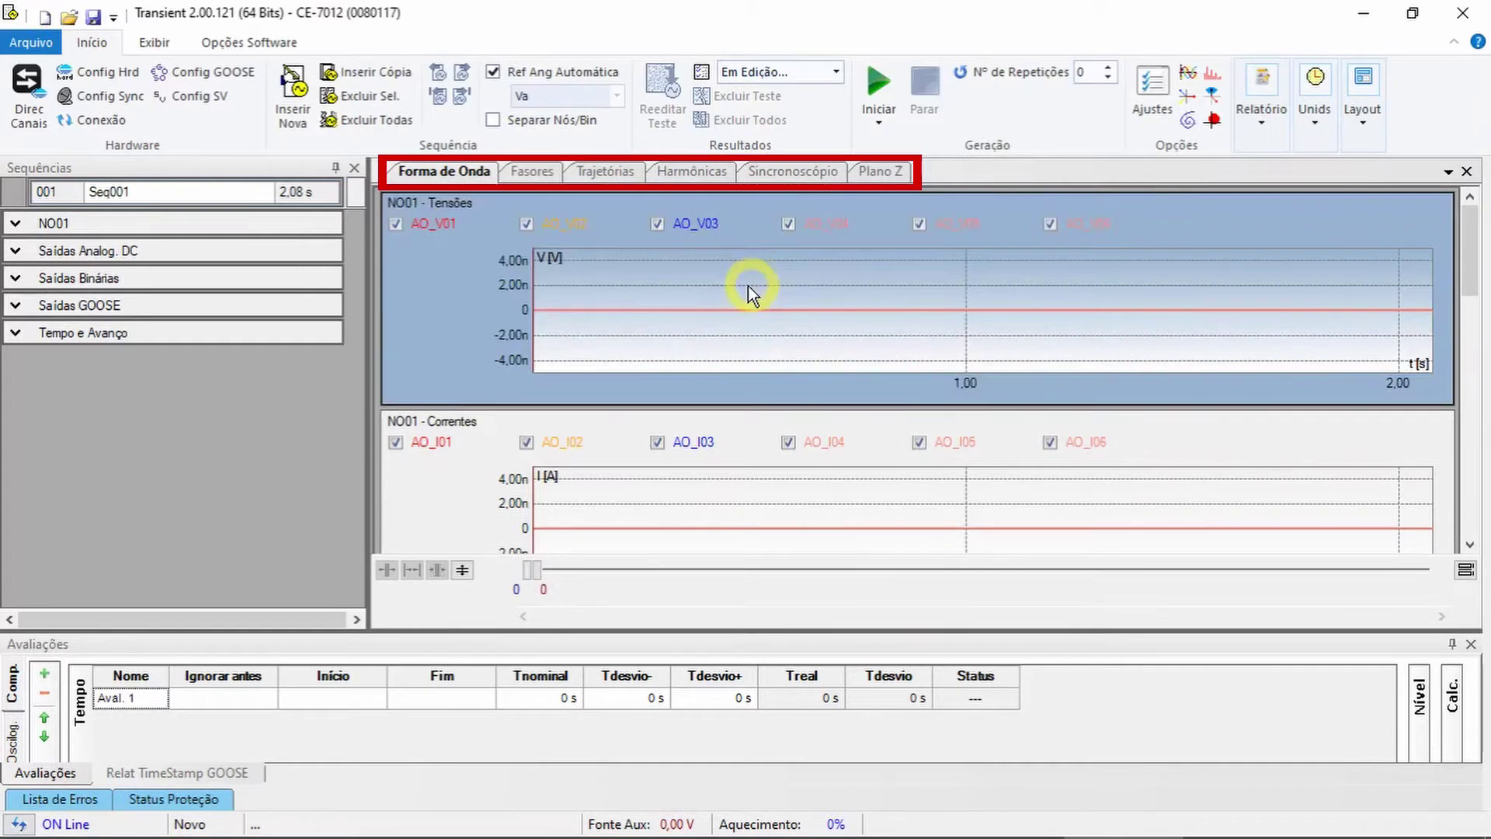
pyautogui.moveTo(1473, 268); pyautogui.dragTo(1476, 233)
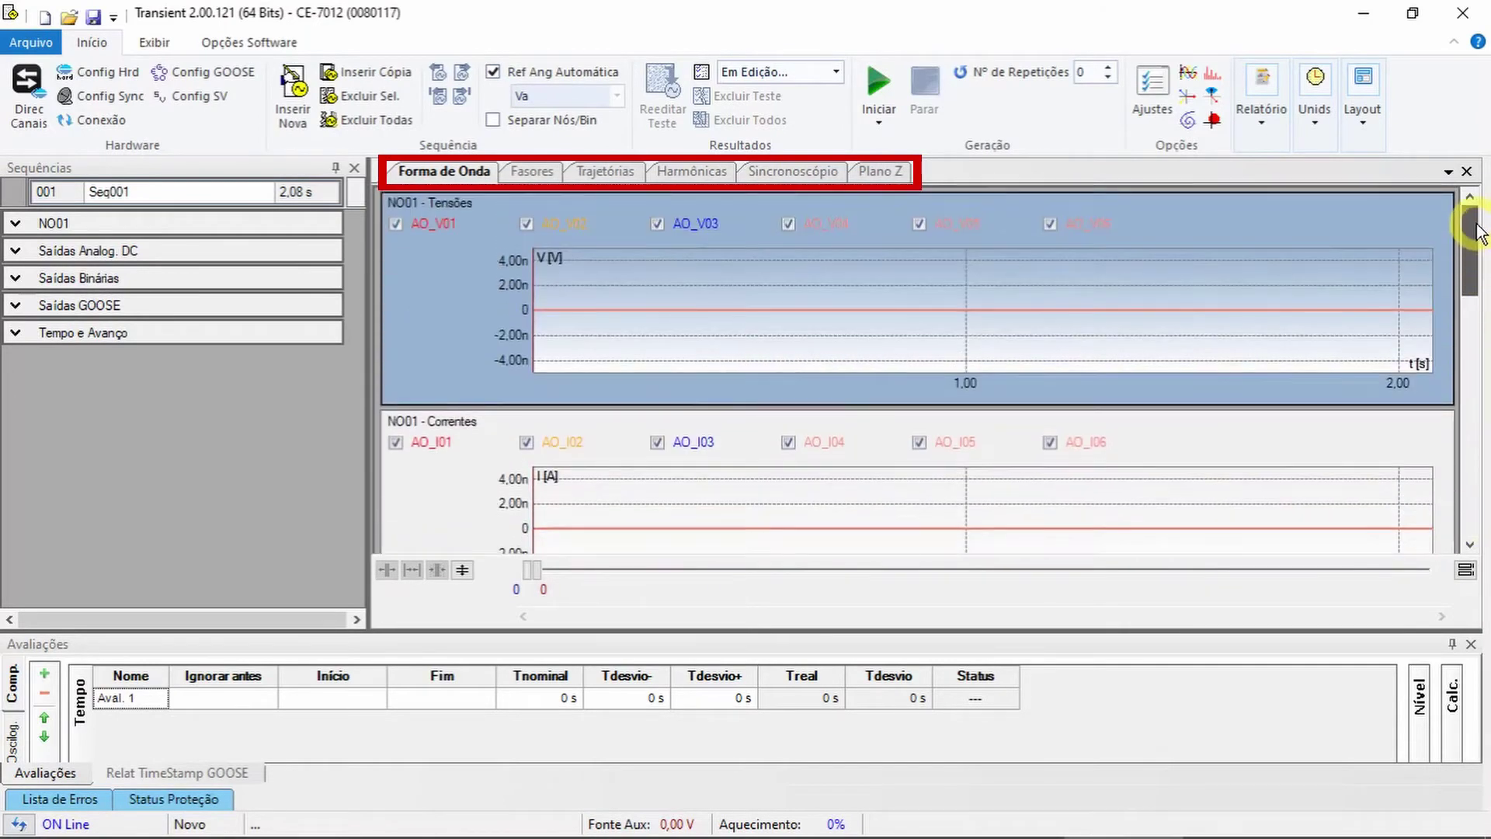
# Step: Examine the phasor, impedance trajectory and harmonics views of the test signals
pyautogui.click(539, 172)
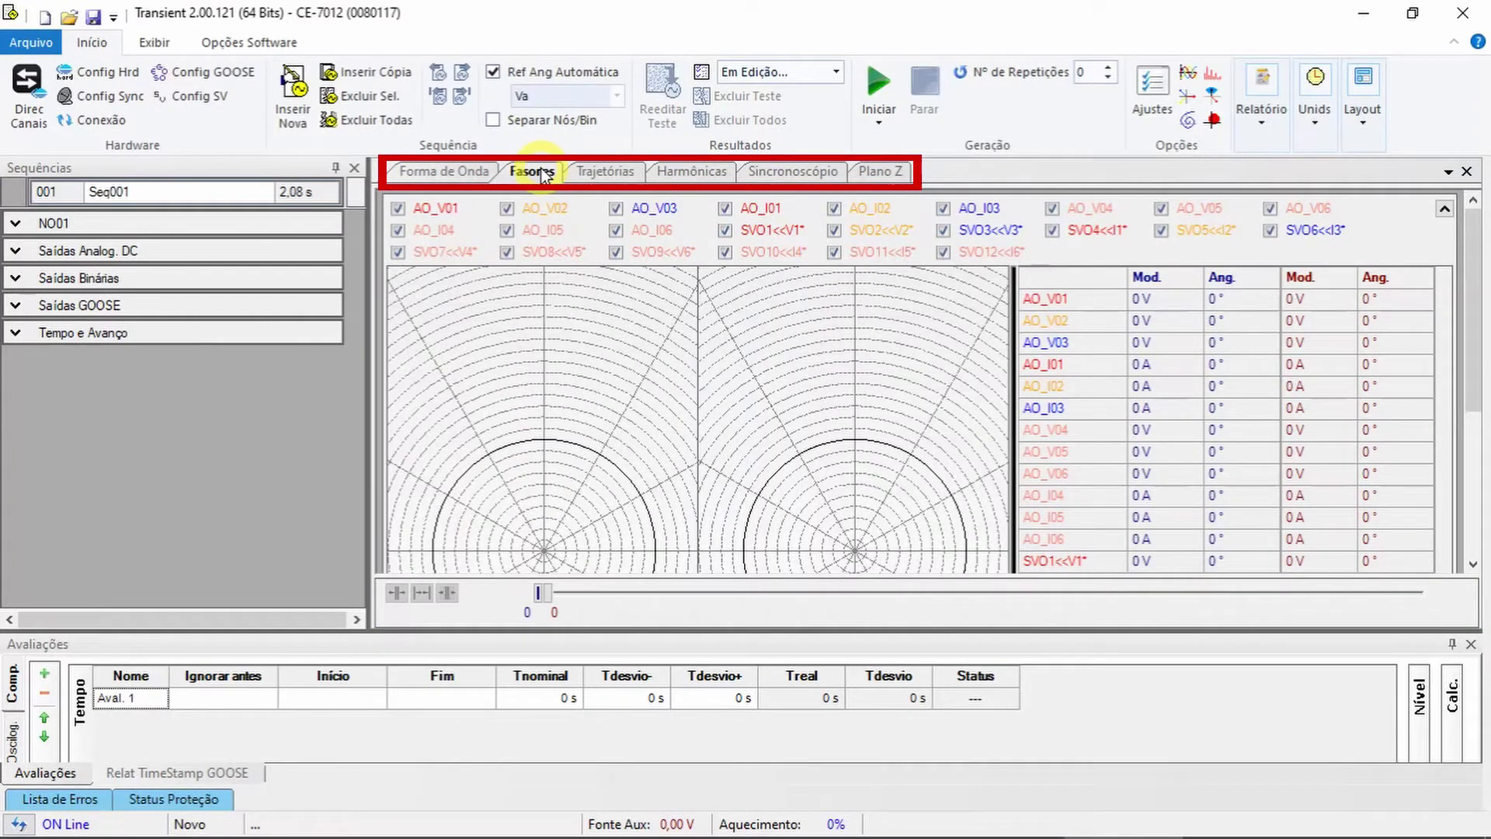
pyautogui.click(612, 170)
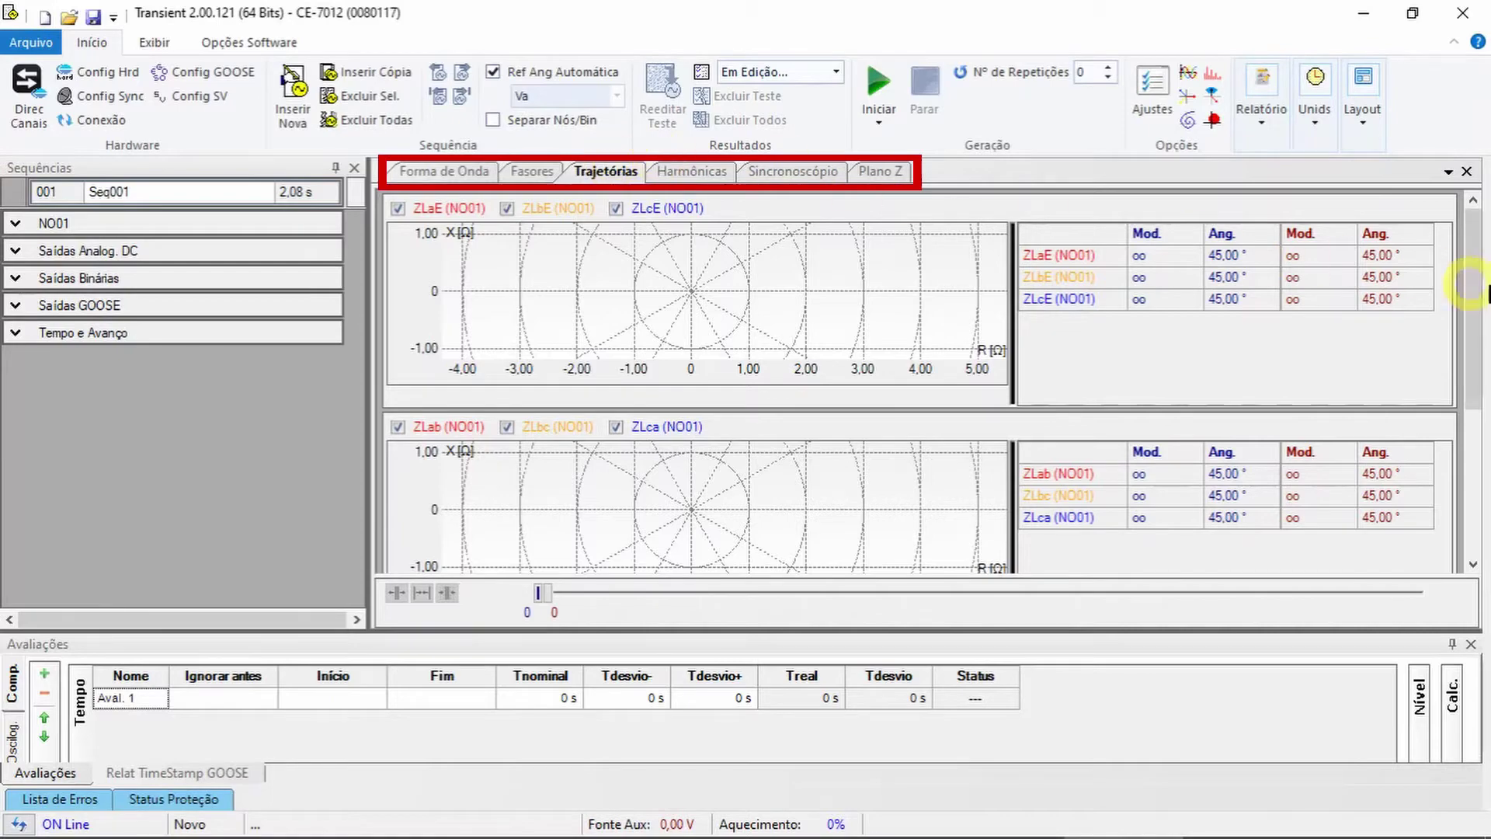
pyautogui.moveTo(1474, 281)
pyautogui.mouseDown()
pyautogui.moveTo(1469, 472)
pyautogui.moveTo(1468, 277)
pyautogui.mouseUp()
pyautogui.click(693, 174)
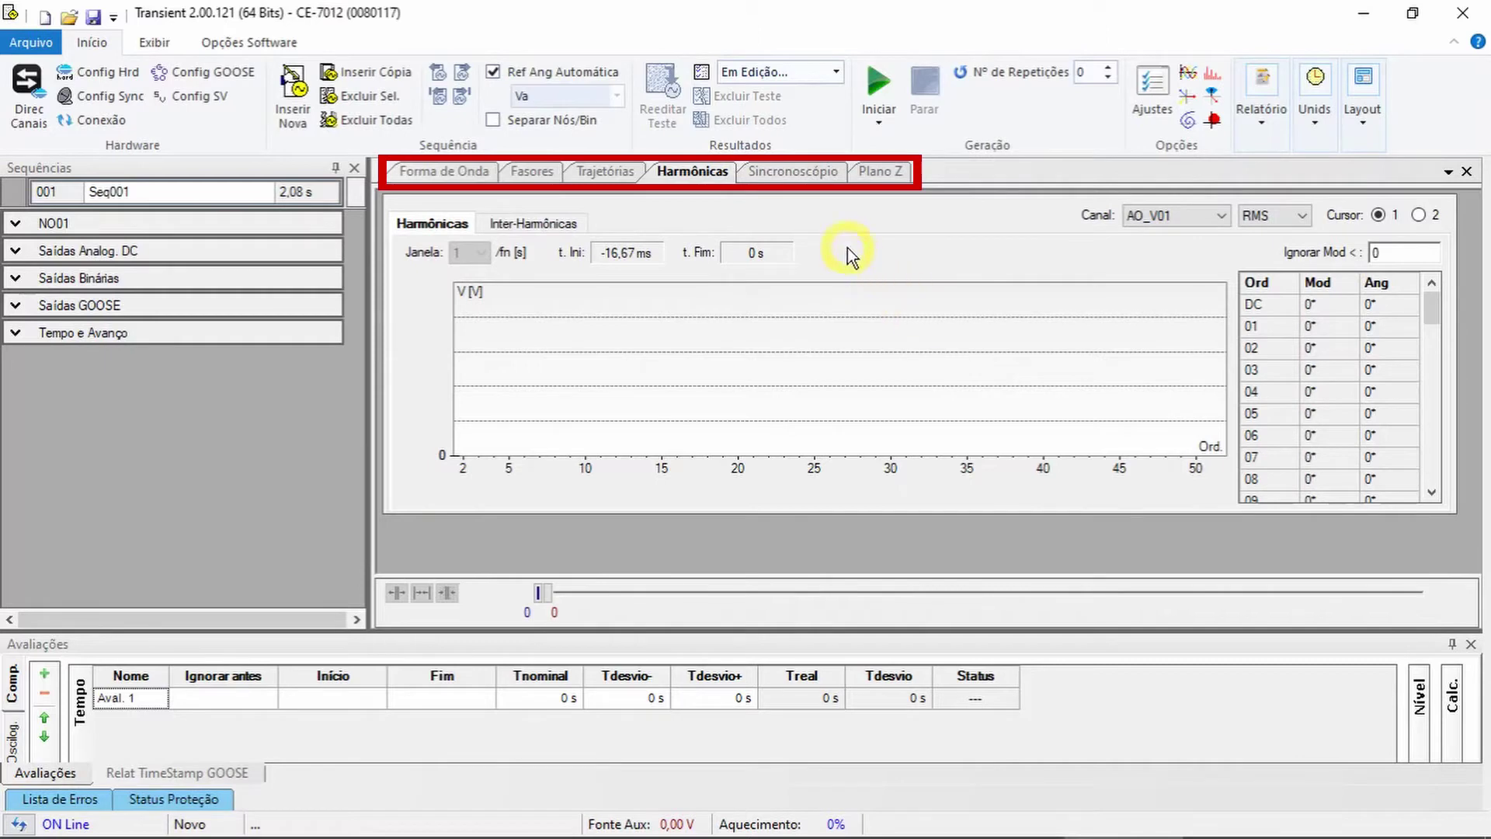
# Step: Examine the inter-harmonics, synchroscope and impedance plane views of the test signals
pyautogui.click(534, 223)
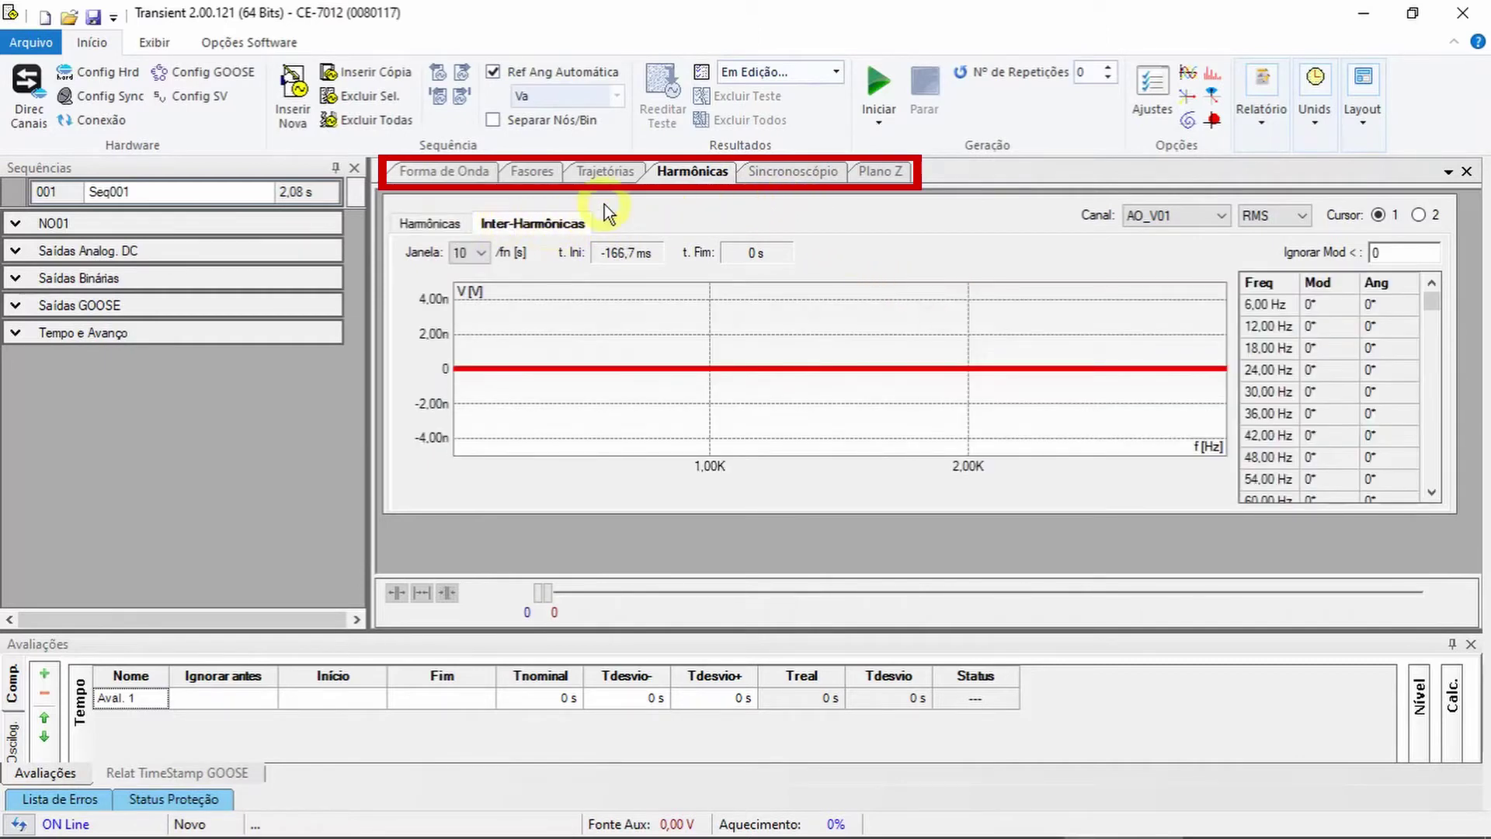
pyautogui.click(798, 174)
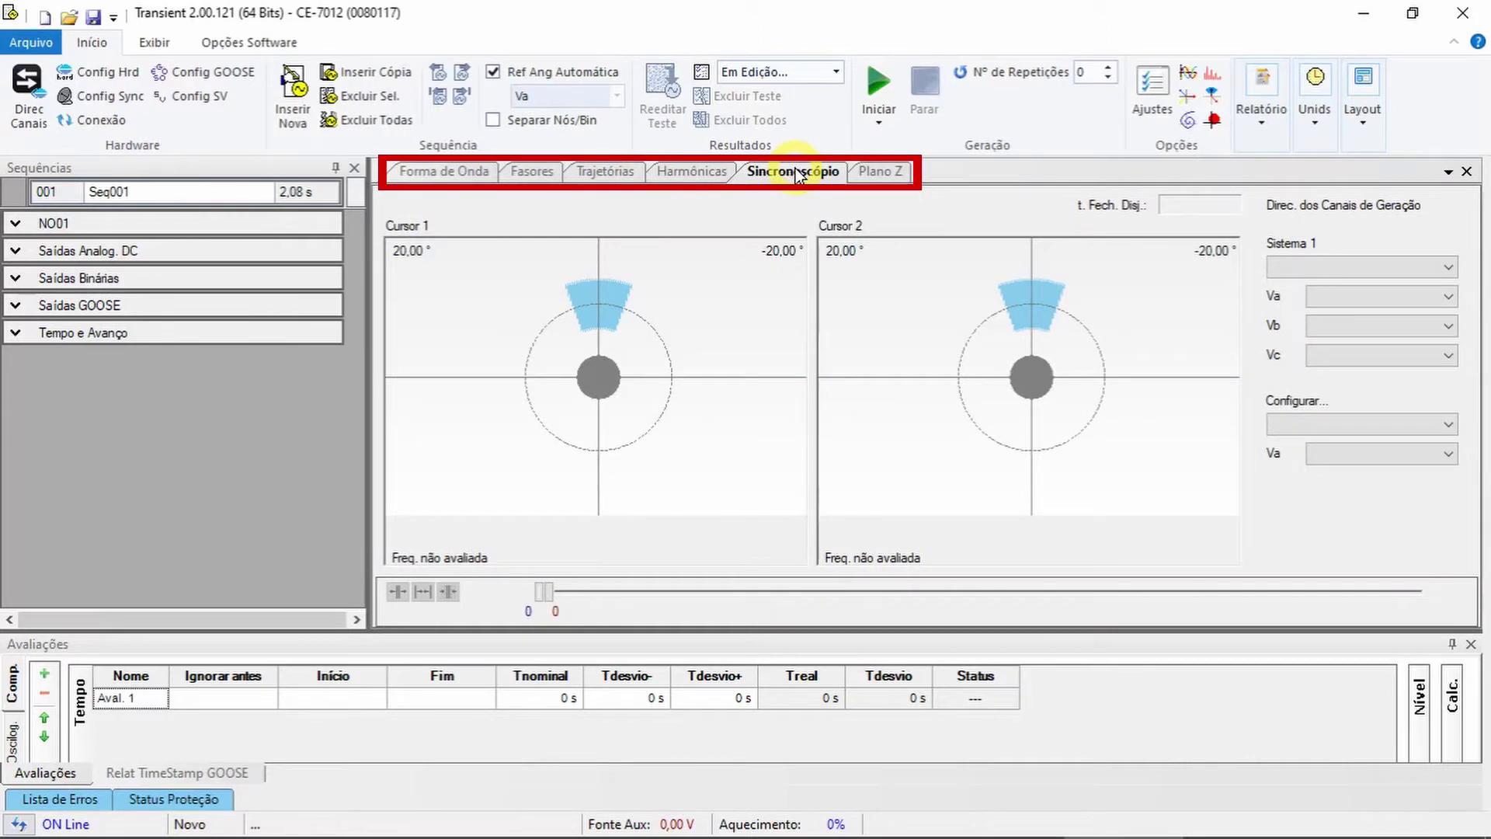
pyautogui.click(888, 172)
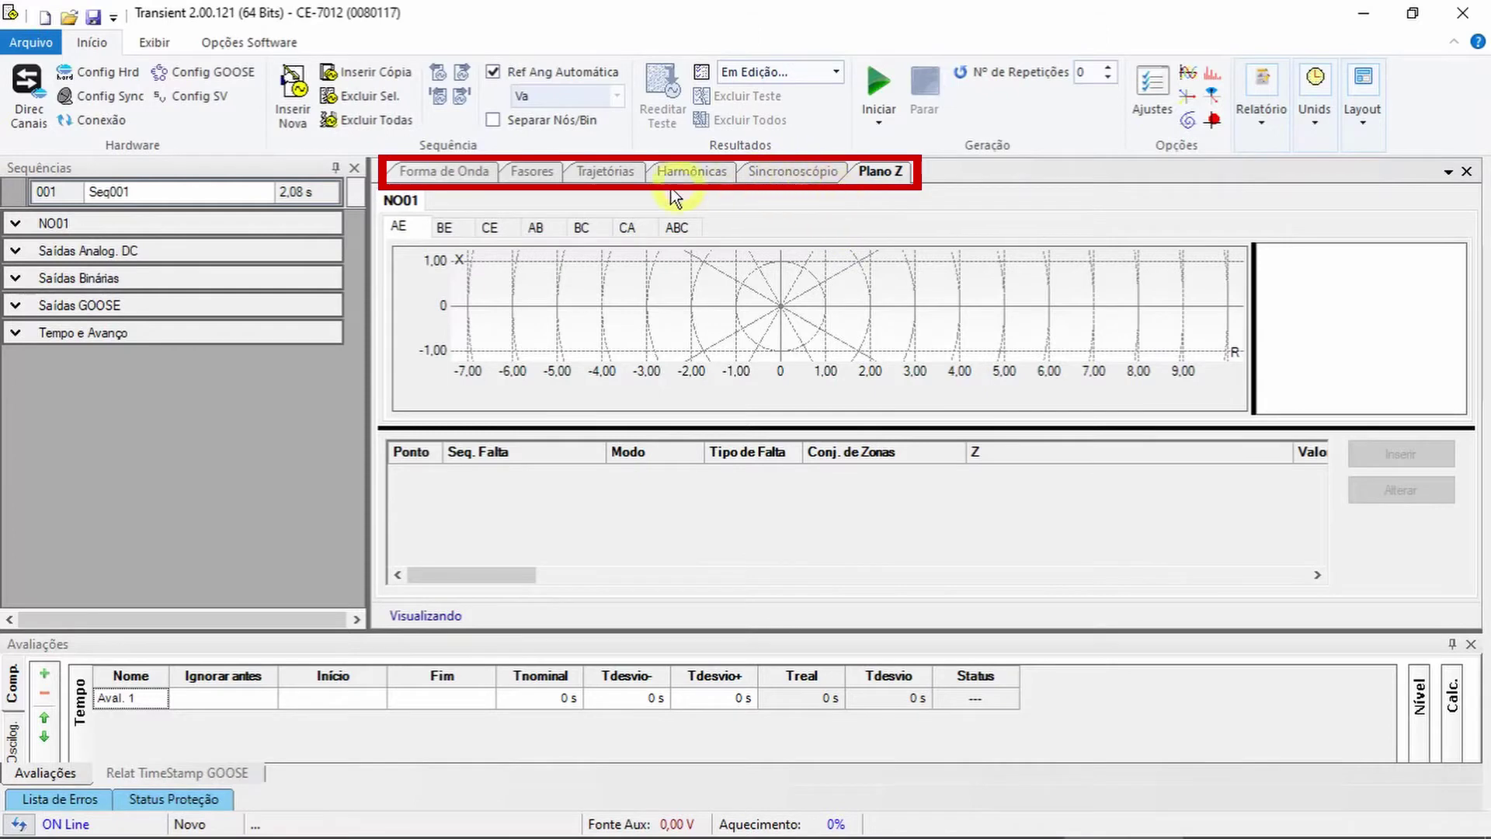
# Step: Return to the waveform graphs and move the red time cursor to about 1.43 s
pyautogui.click(458, 174)
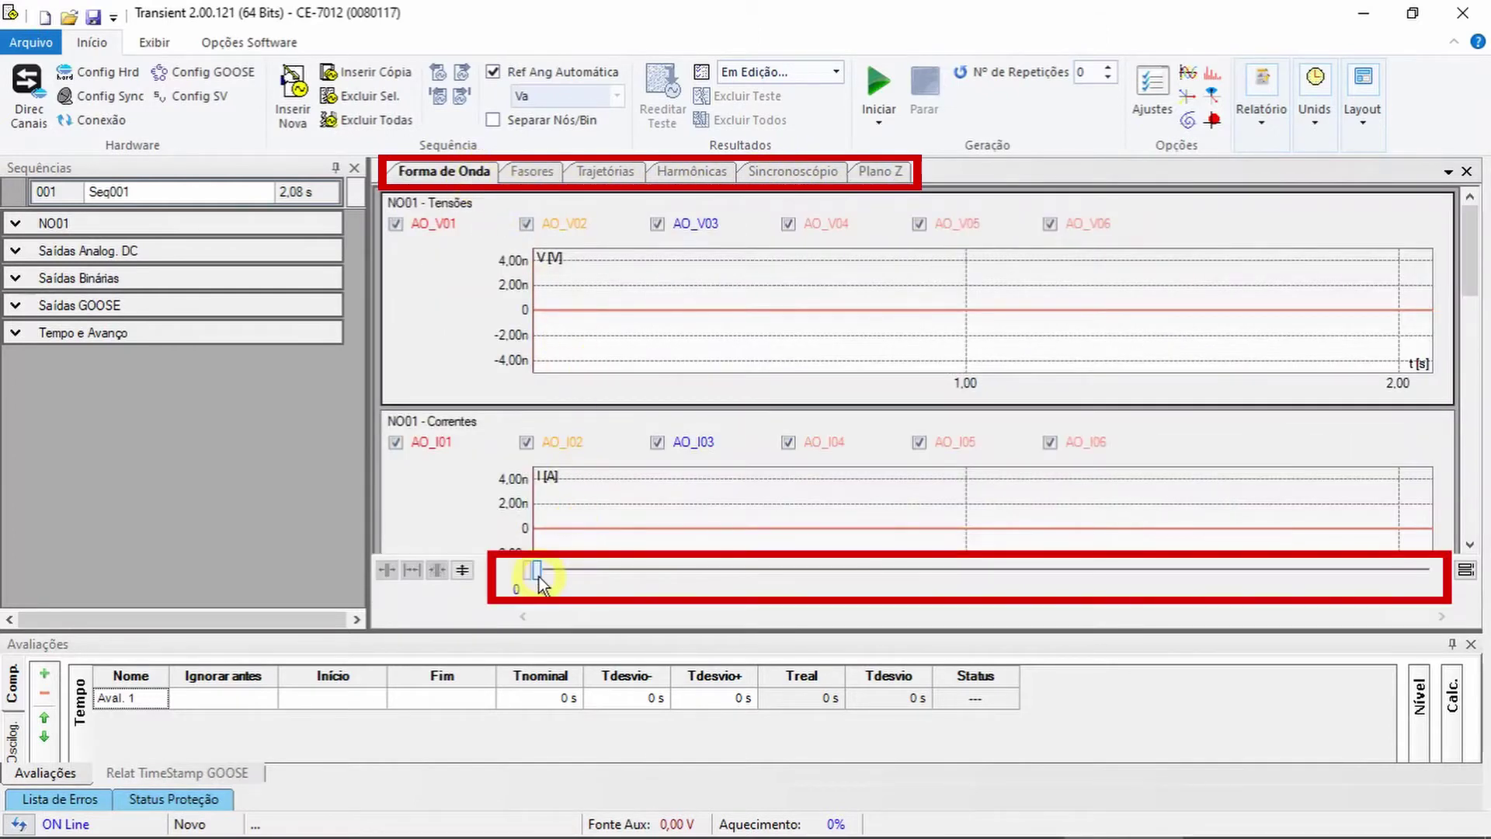
pyautogui.moveTo(537, 575); pyautogui.dragTo(1154, 535)
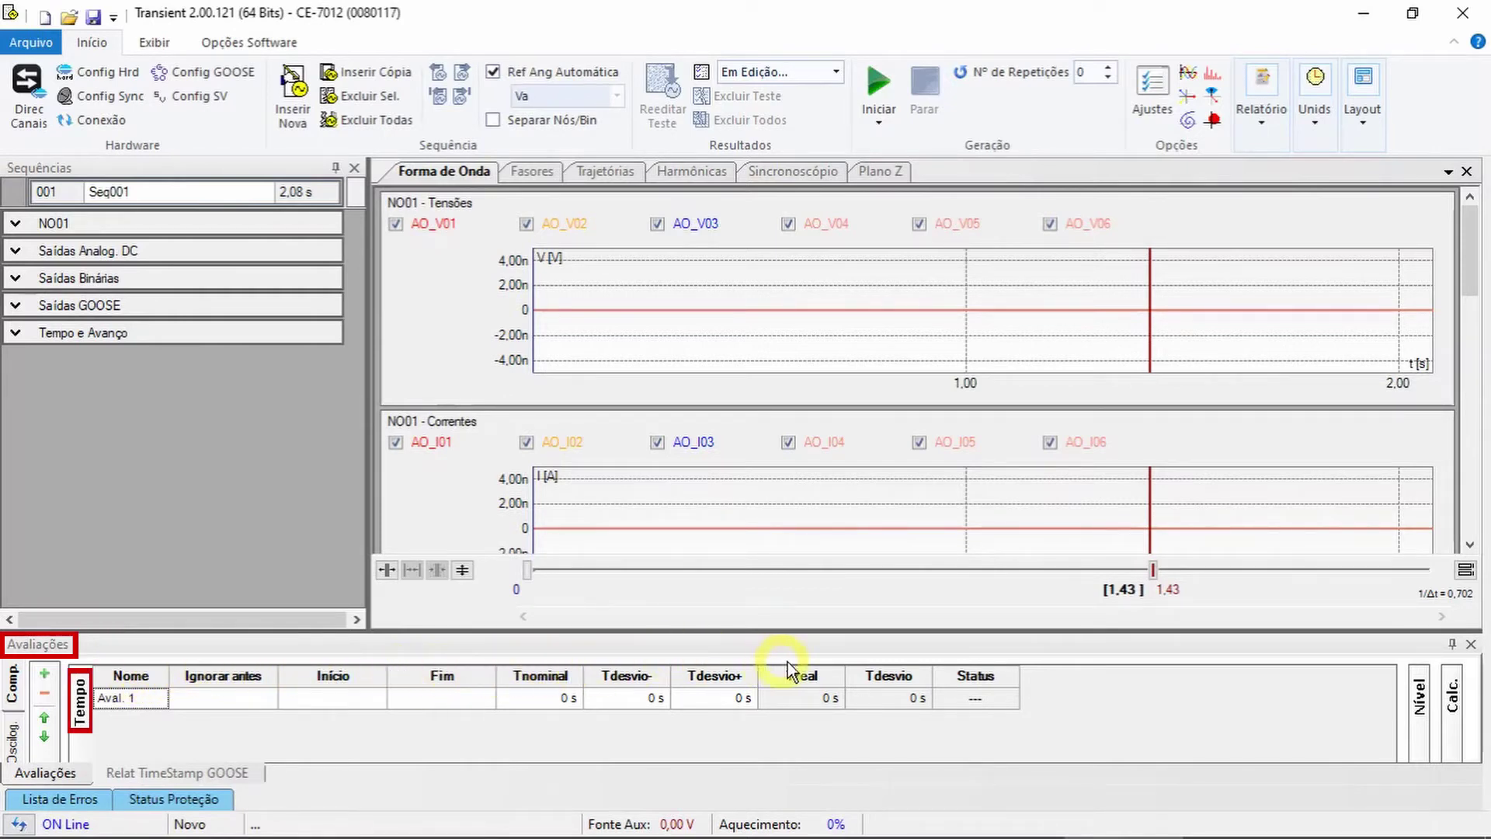
# Step: Examine the level and calculation evaluation tables, and return to the time evaluations
pyautogui.click(1419, 695)
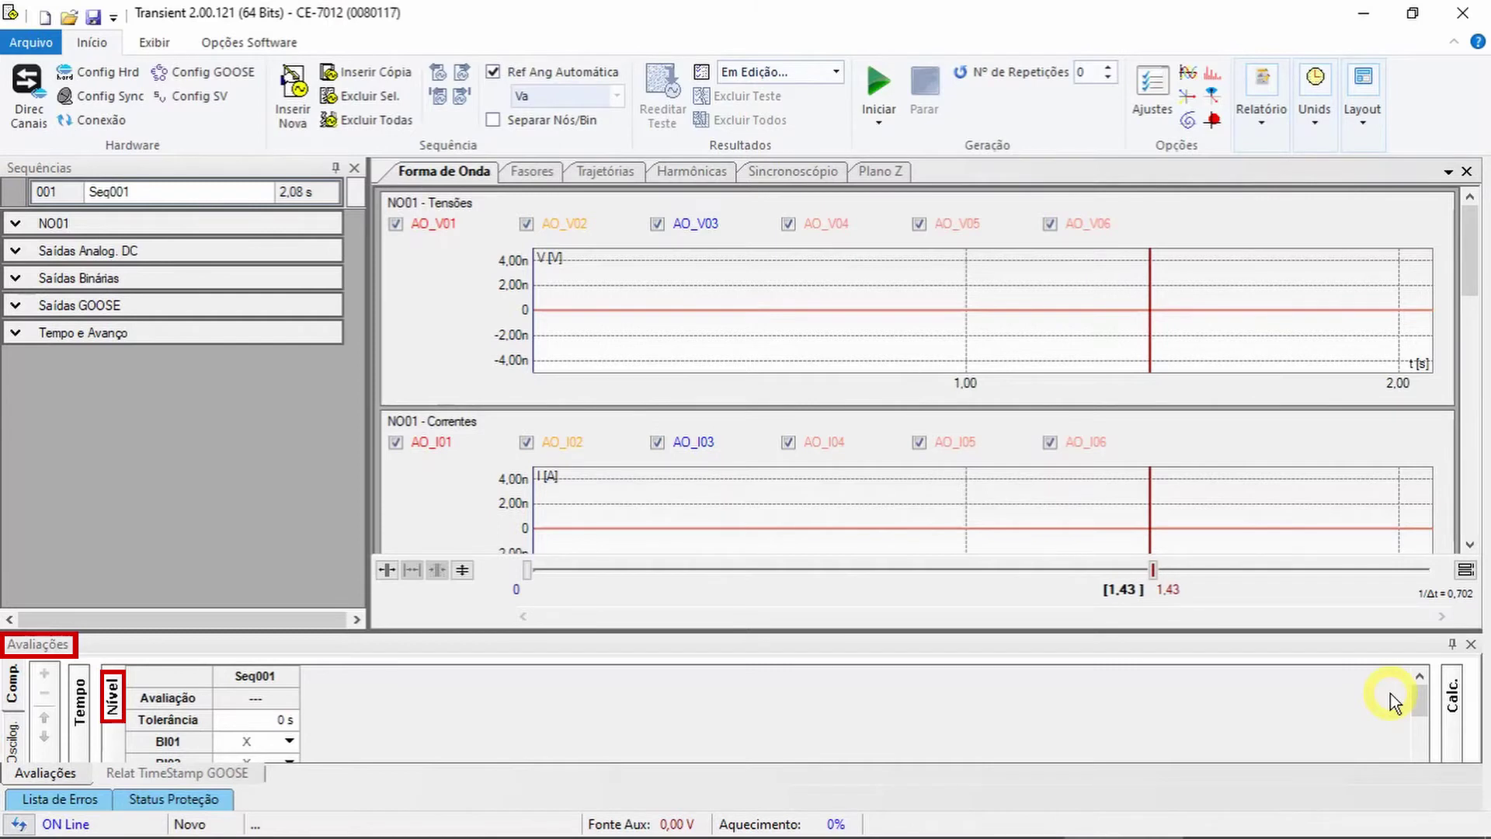
pyautogui.click(1452, 699)
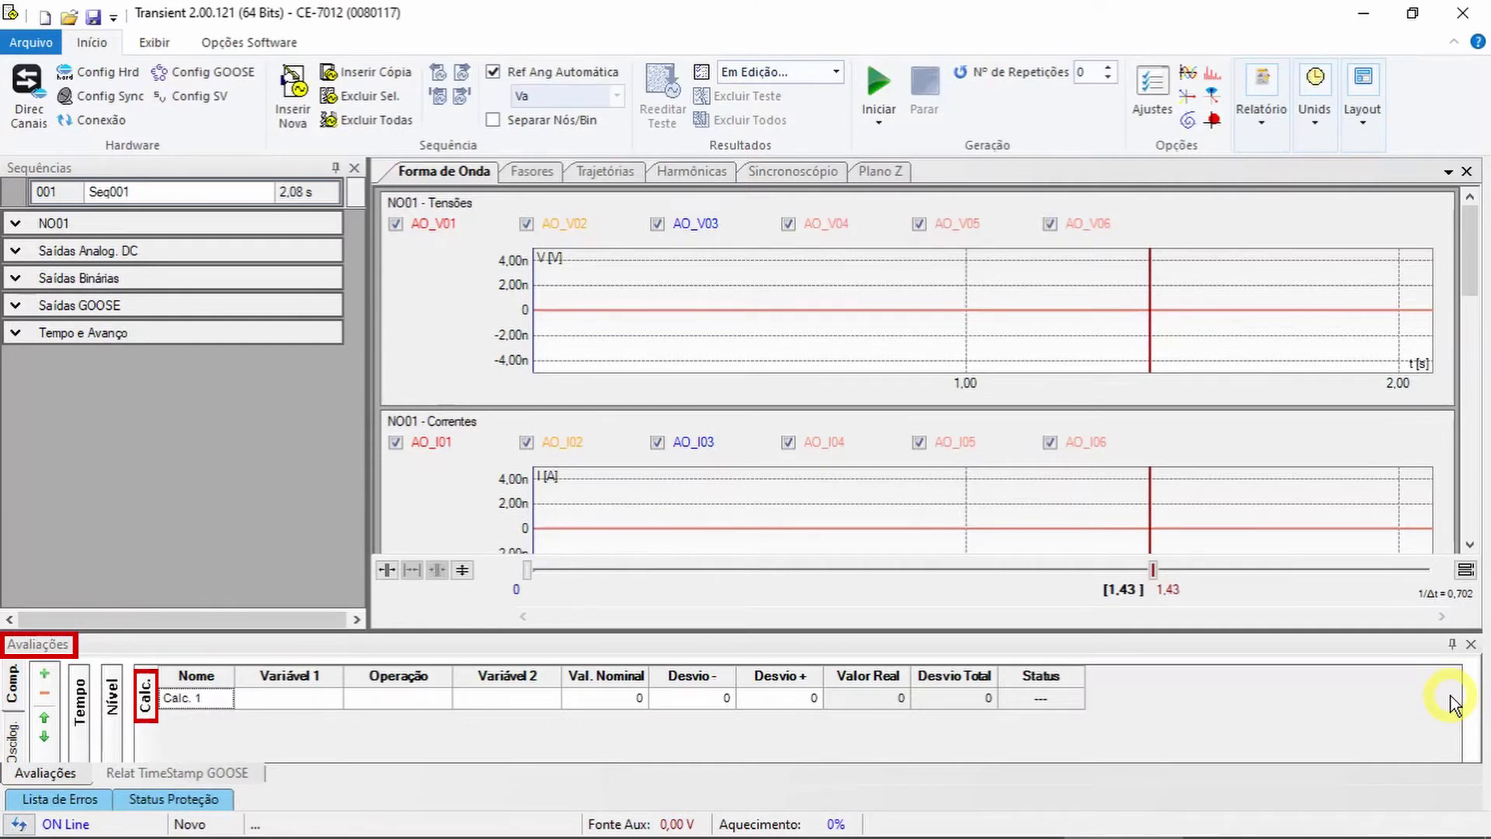
pyautogui.click(81, 700)
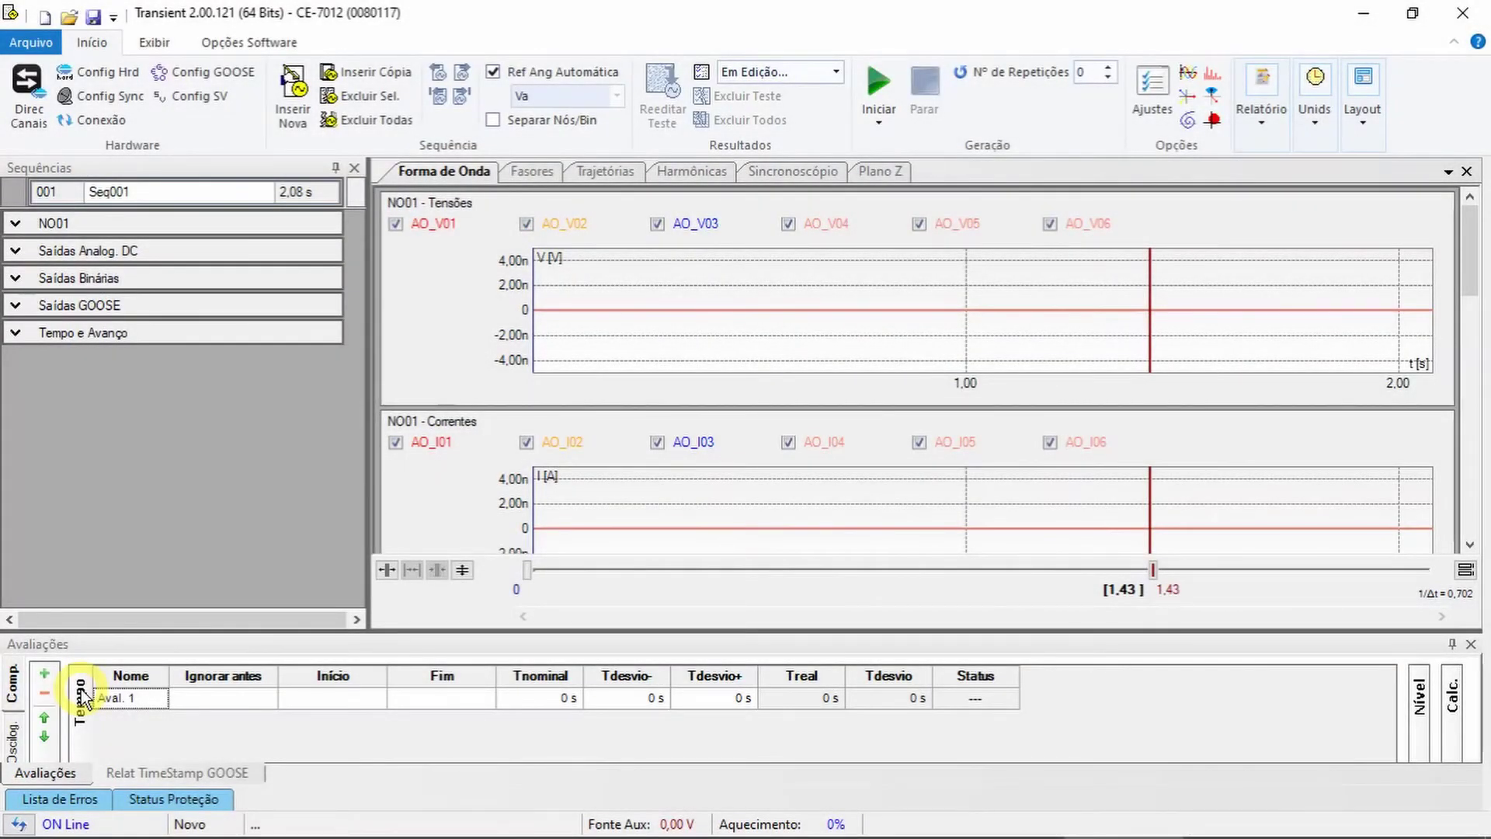
# Step: Load the Comtrade file V9.0 - Prática.CFG into the NO01 channel definitions of Seq001
pyautogui.click(17, 223)
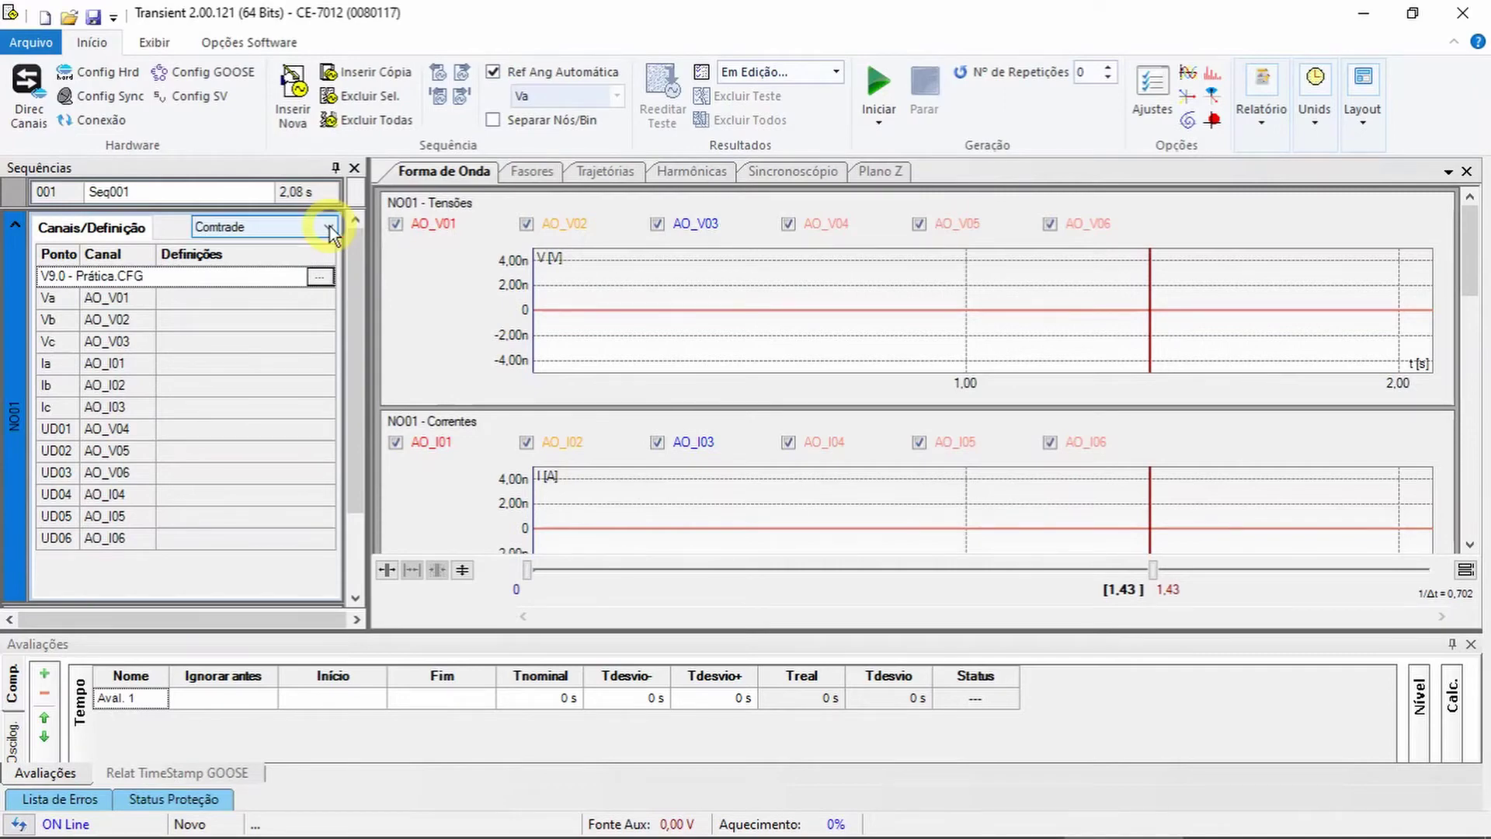
pyautogui.click(321, 277)
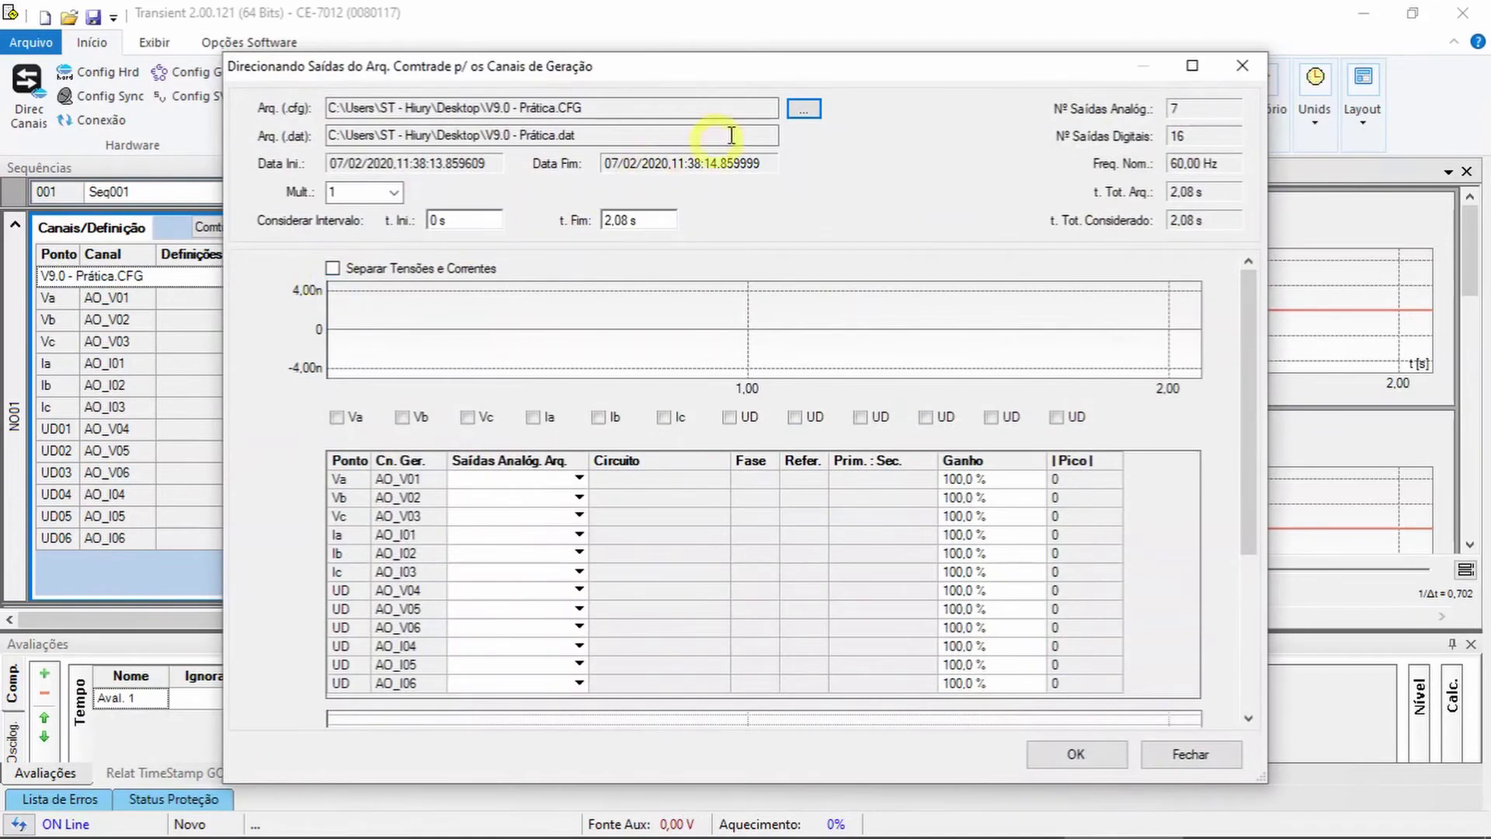
pyautogui.click(808, 110)
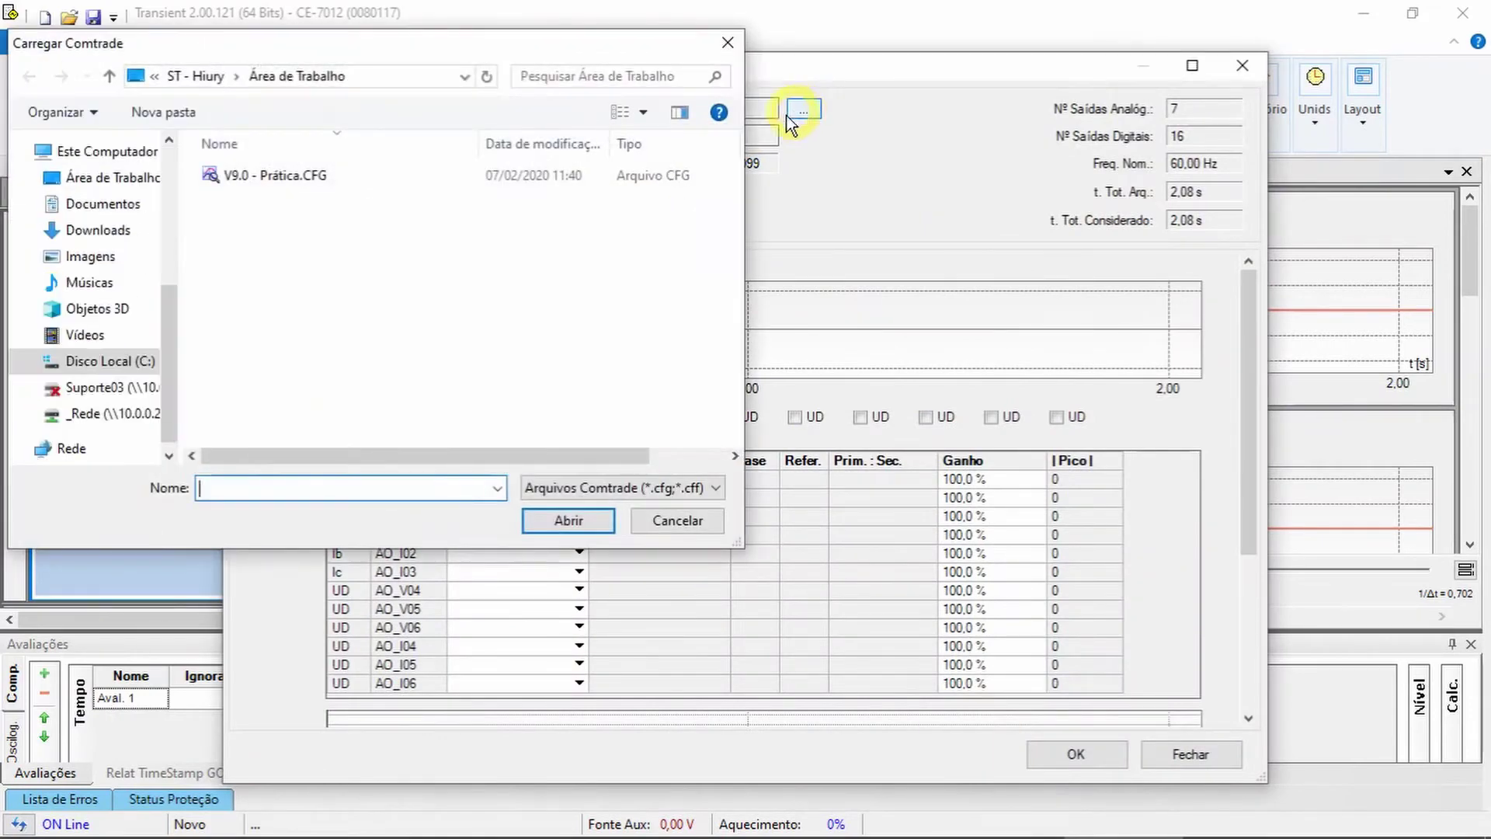
pyautogui.click(381, 173)
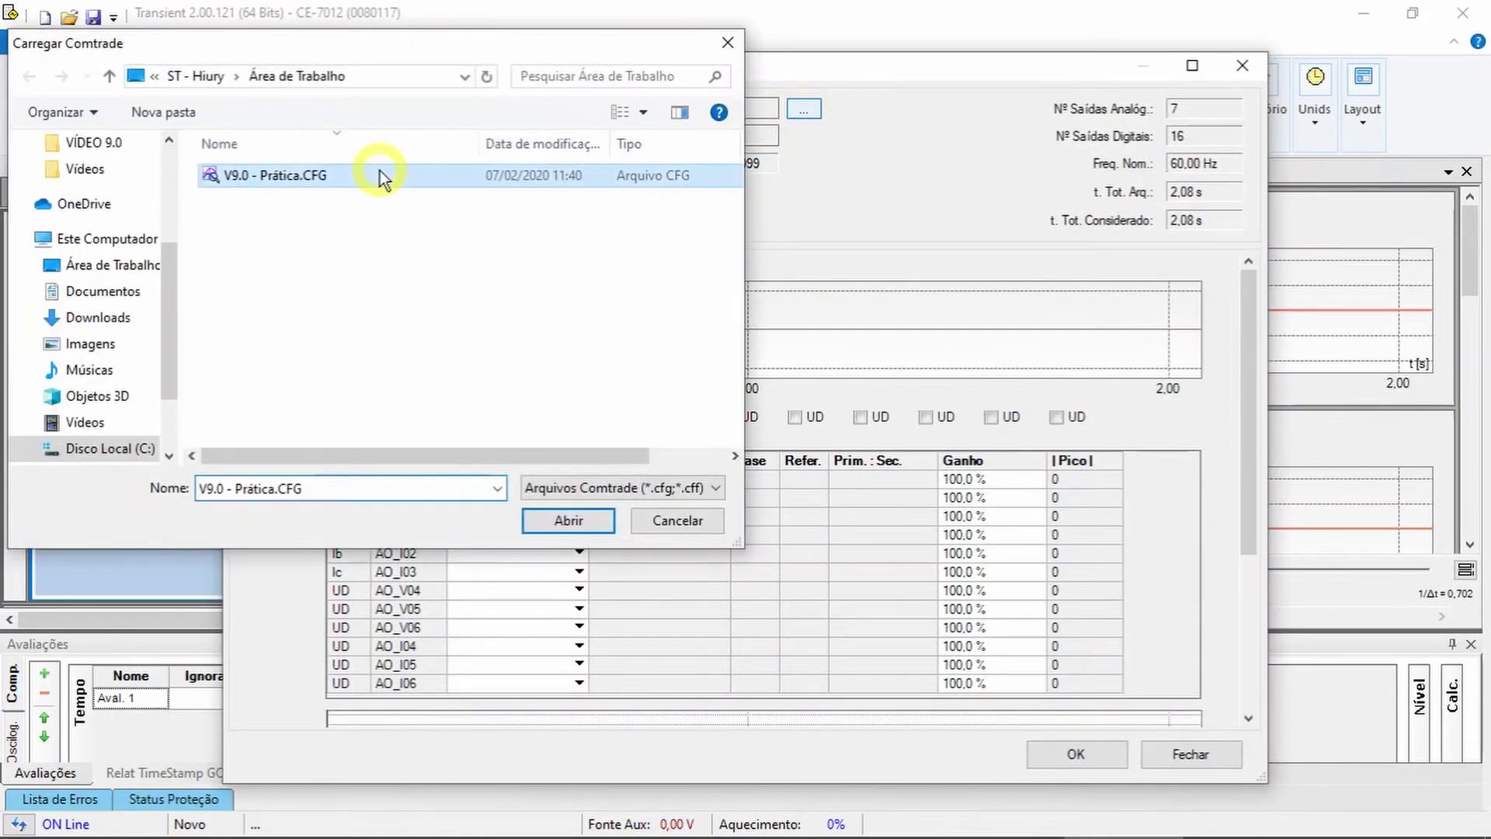
pyautogui.click(584, 523)
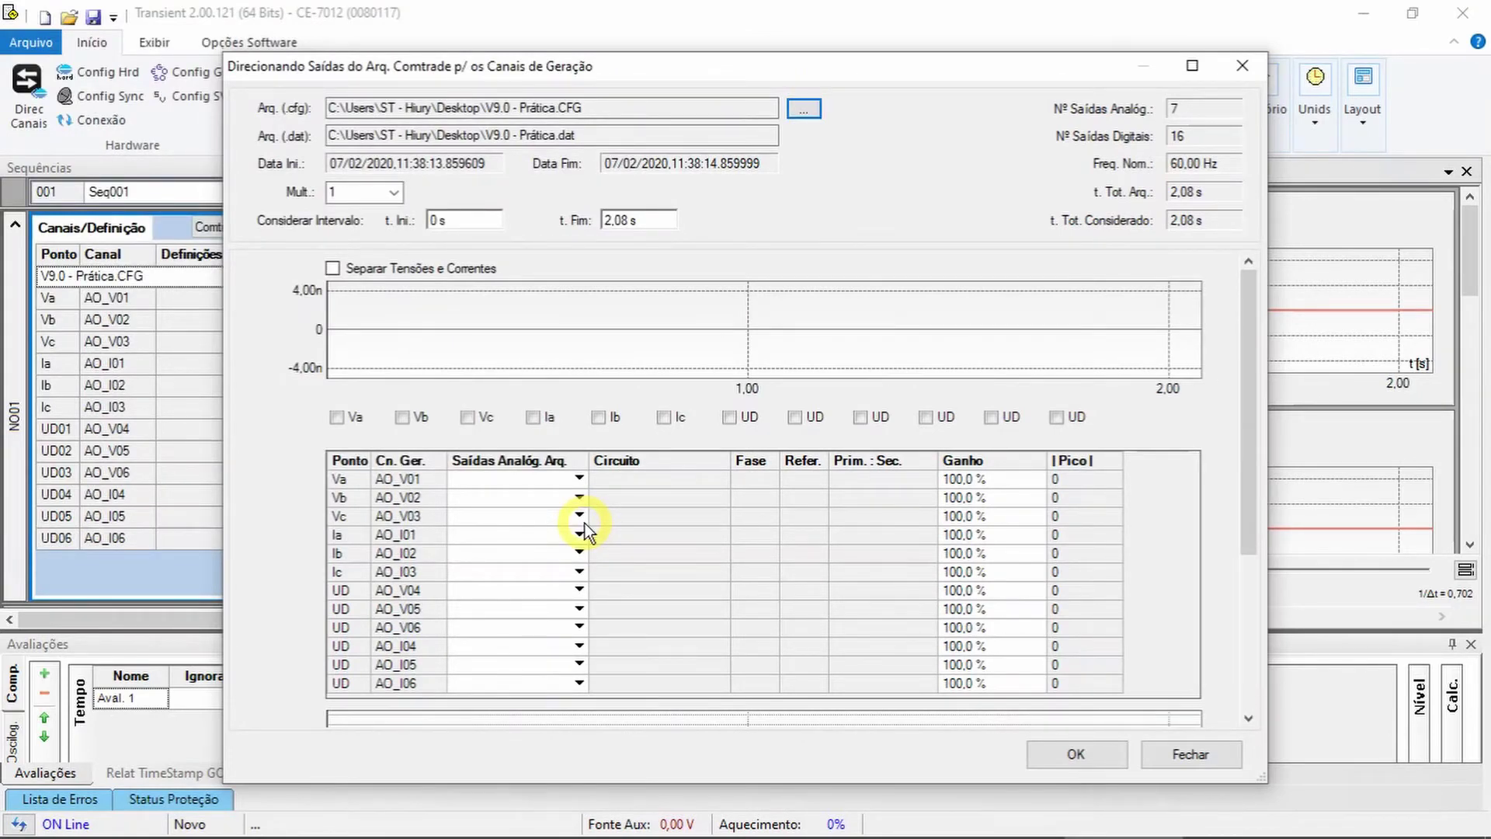
# Step: Assign the file's analog signals MPV3p1:V A, V B and V C to the voltage points Va, Vb and Vc
pyautogui.click(581, 478)
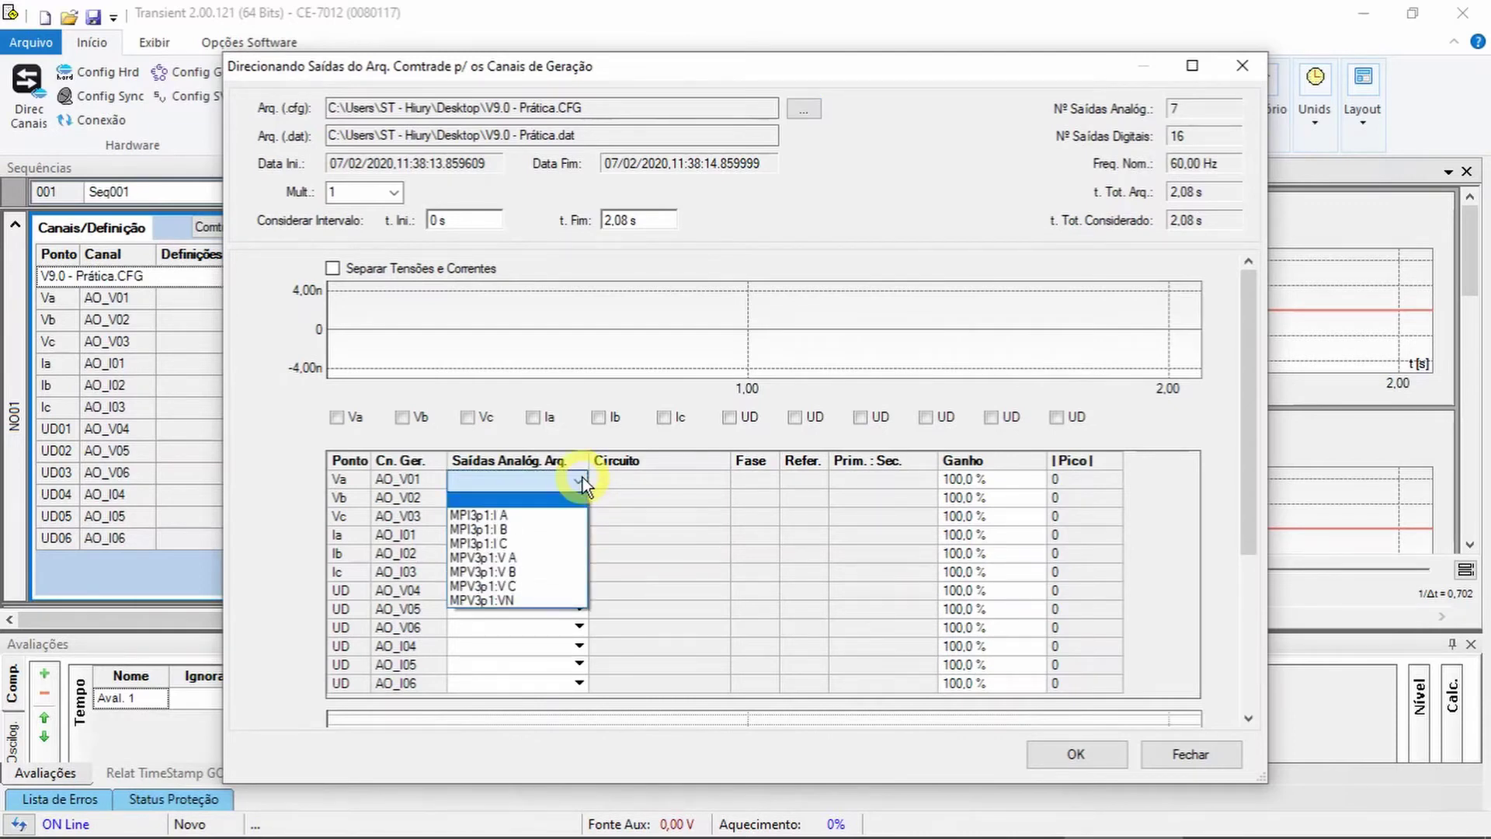
pyautogui.click(570, 559)
pyautogui.click(576, 498)
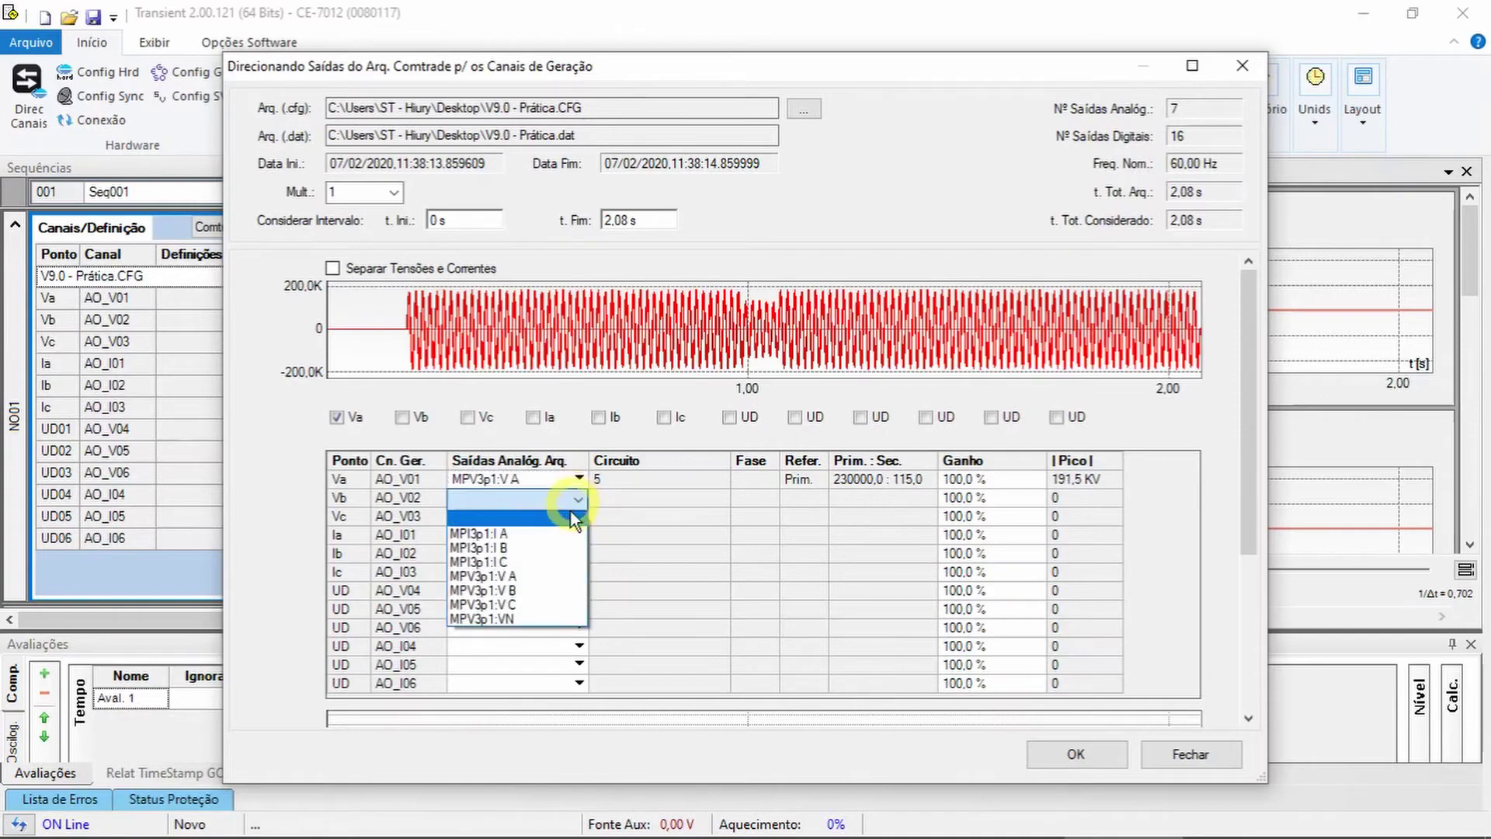
pyautogui.click(552, 591)
pyautogui.click(572, 515)
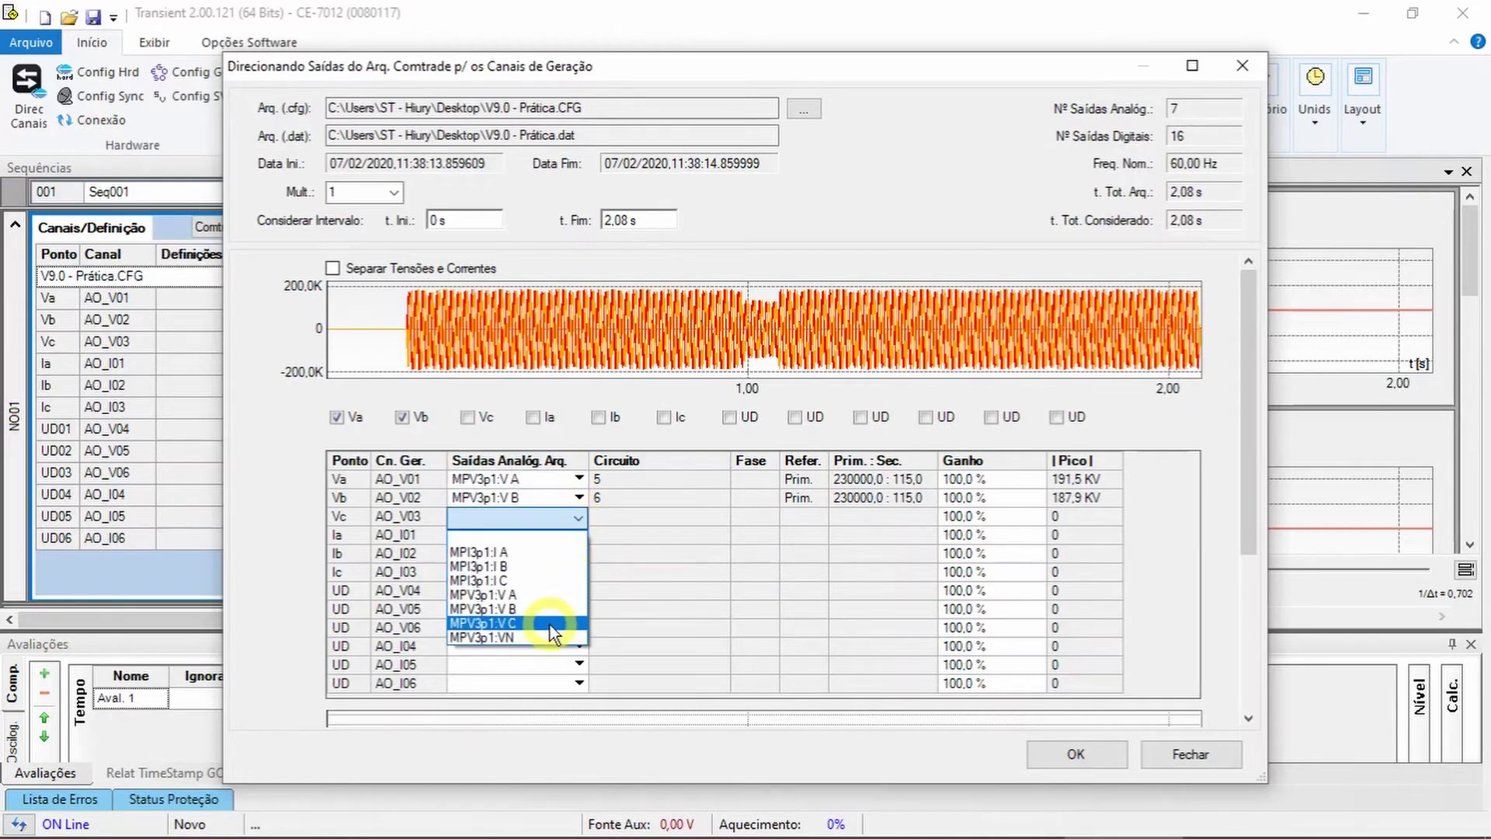
pyautogui.click(550, 624)
# Step: Assign the file's analog signals MPI3p1:I A, I B and I C to the current points Ia, Ib and Ic
pyautogui.click(566, 535)
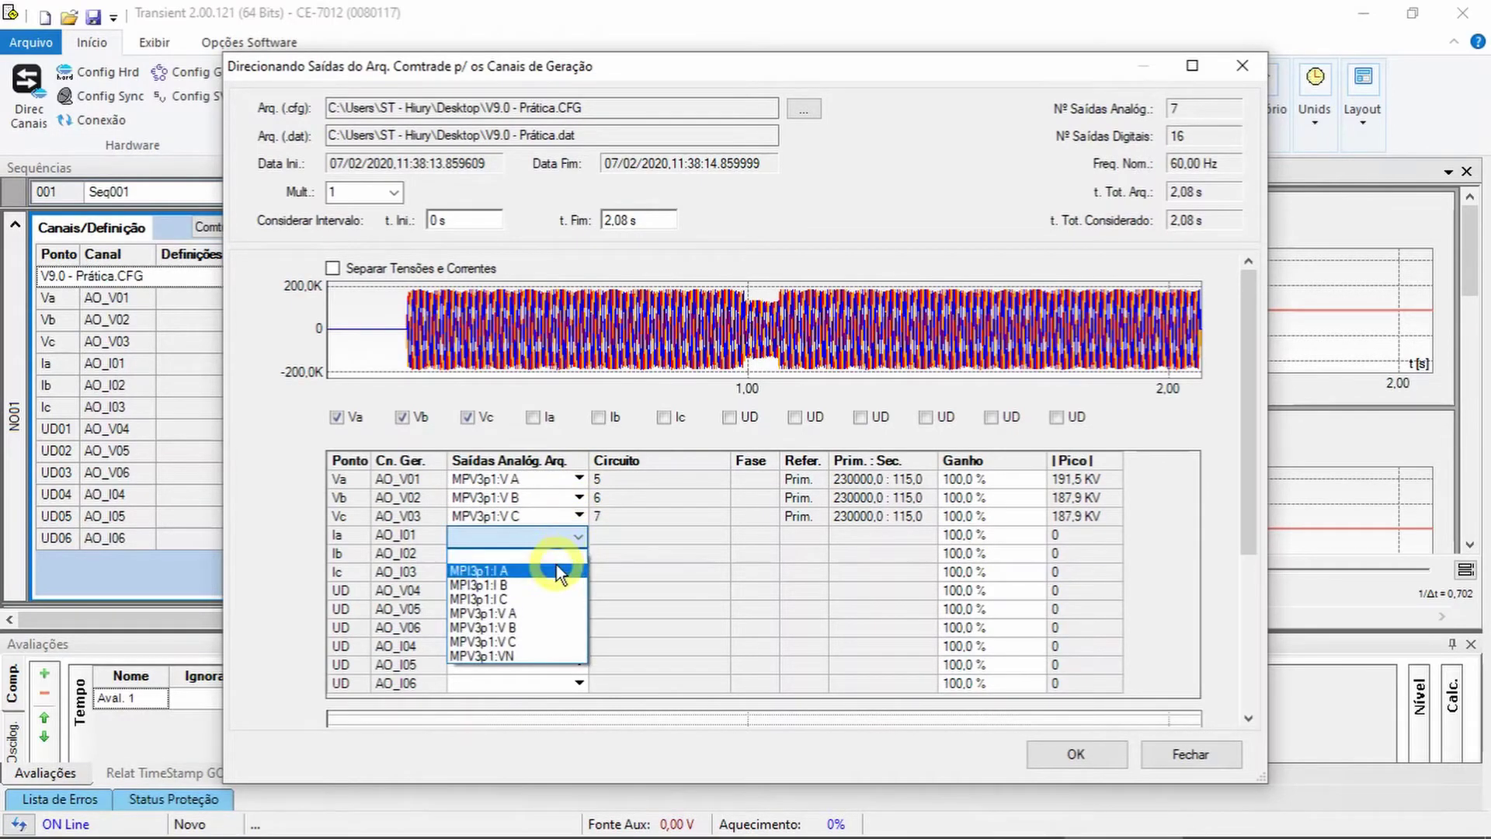
pyautogui.click(556, 571)
pyautogui.click(562, 554)
pyautogui.click(556, 598)
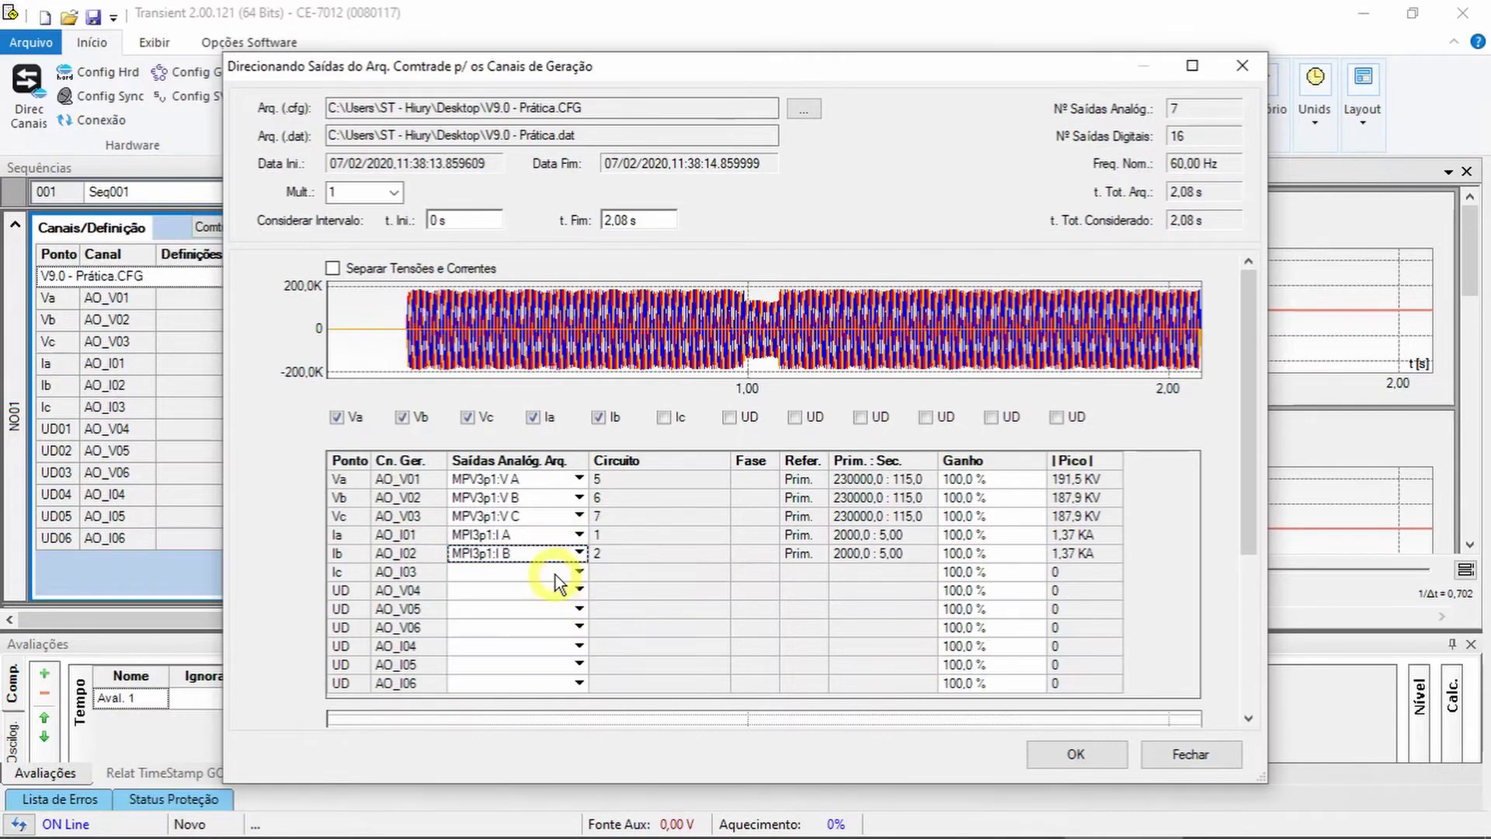
pyautogui.click(557, 575)
pyautogui.click(543, 635)
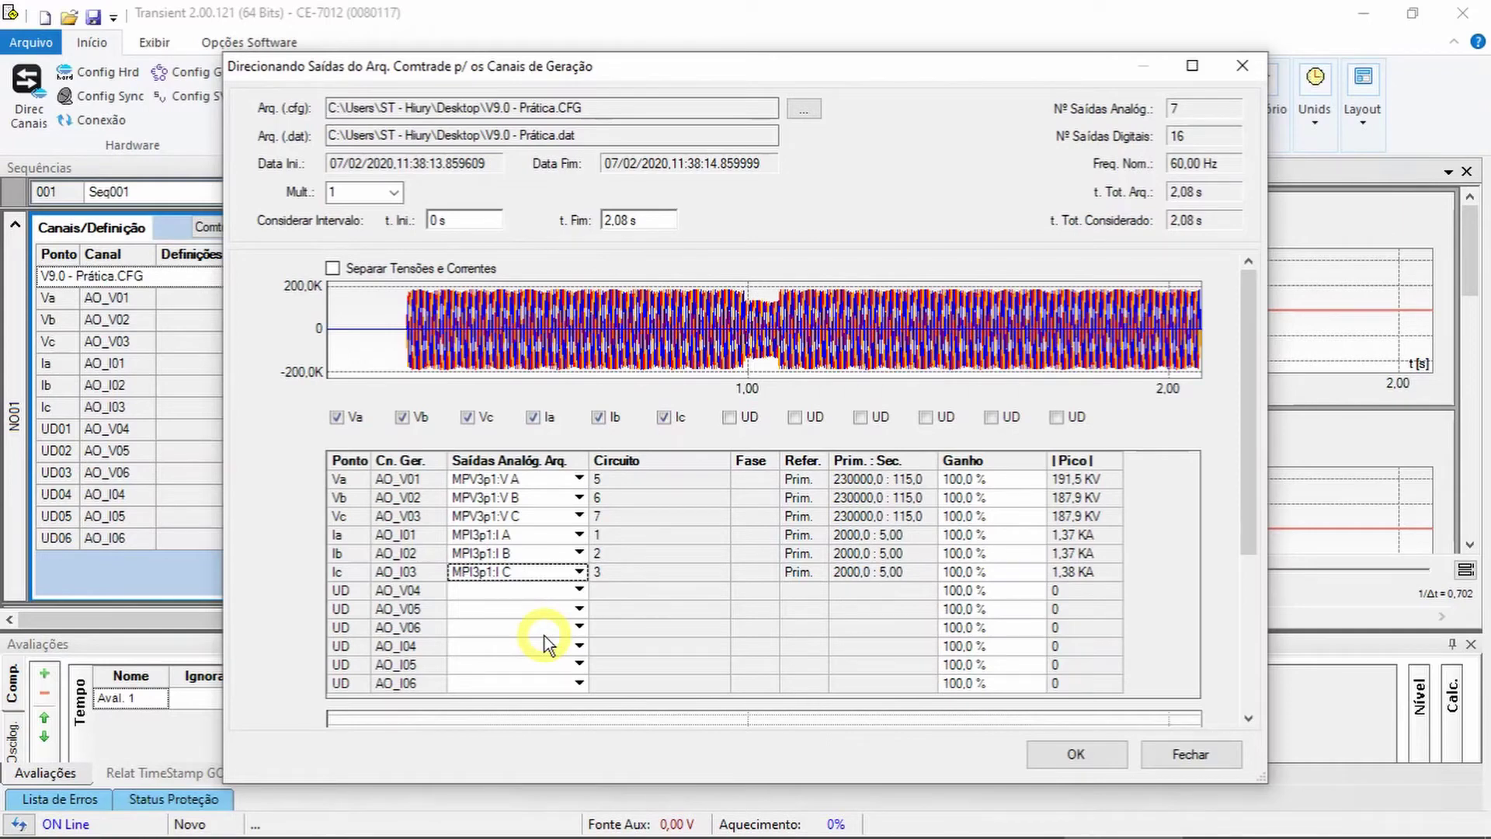
# Step: Set the gain of voltage point Va to 100*(1/2000) percent
pyautogui.moveTo(1250, 493); pyautogui.dragTo(1246, 670)
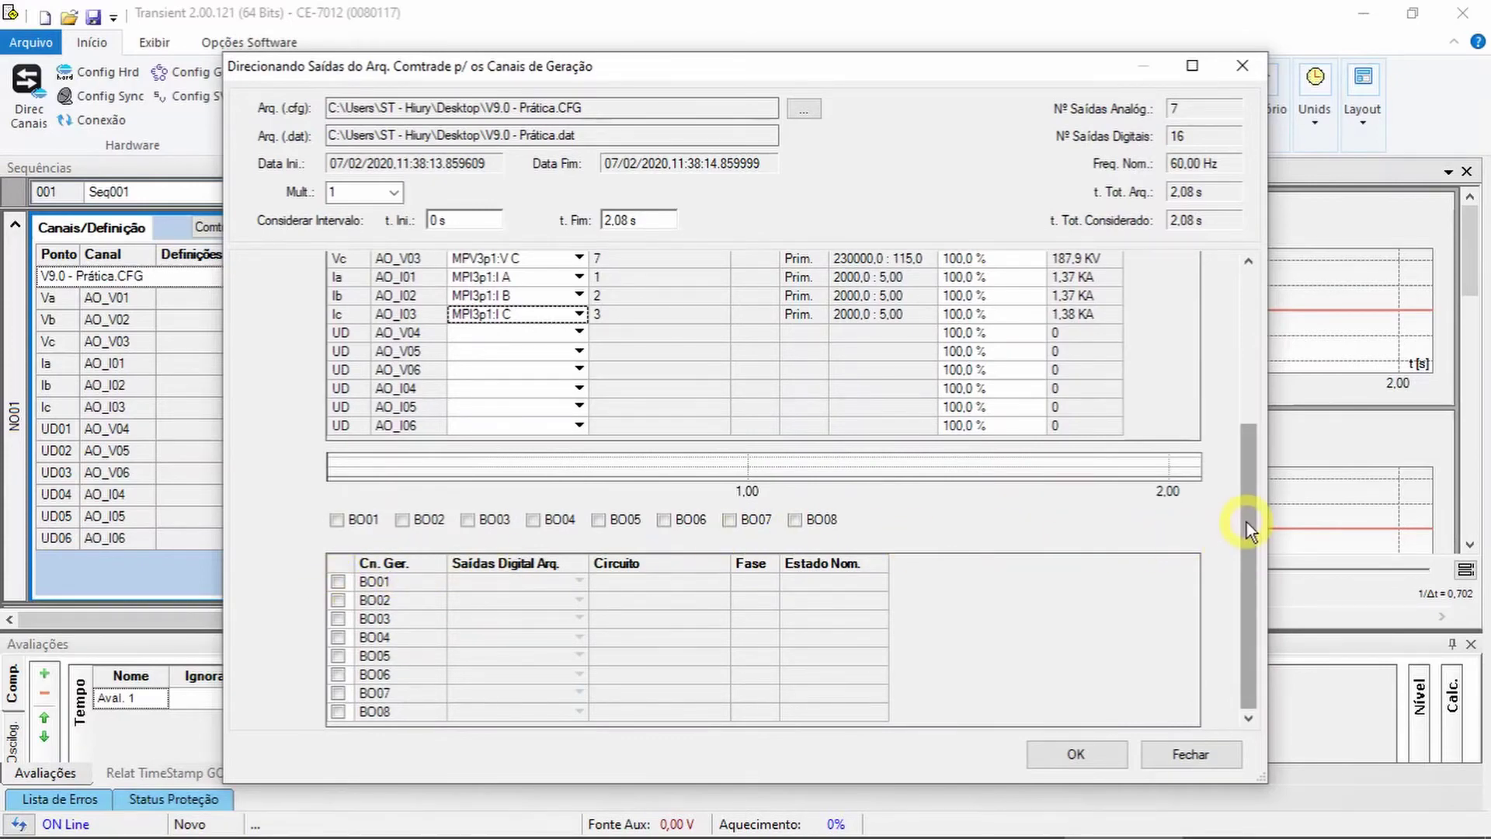
pyautogui.moveTo(1246, 522); pyautogui.dragTo(1256, 361)
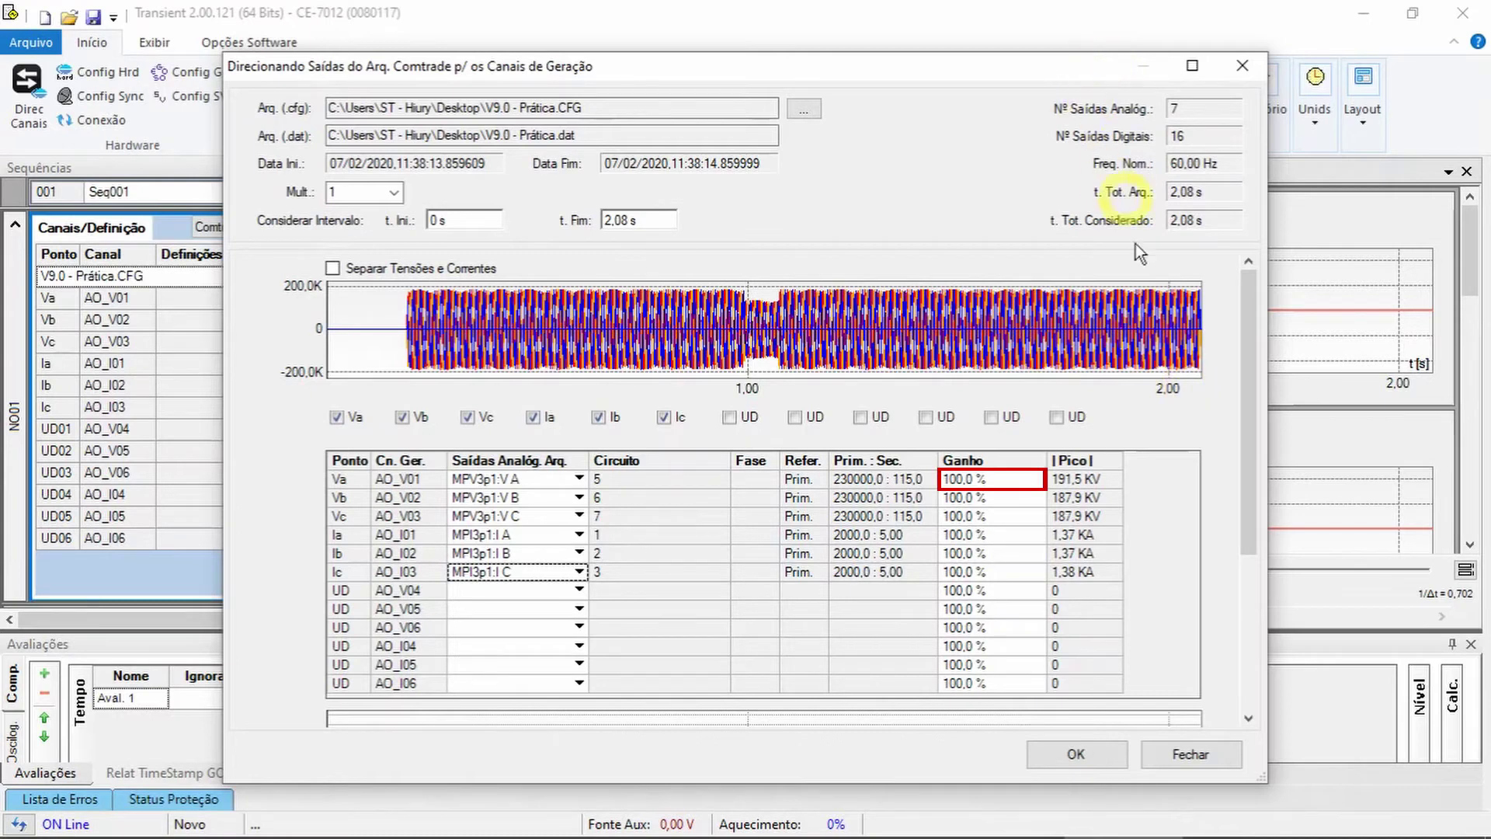
pyautogui.click(1011, 477)
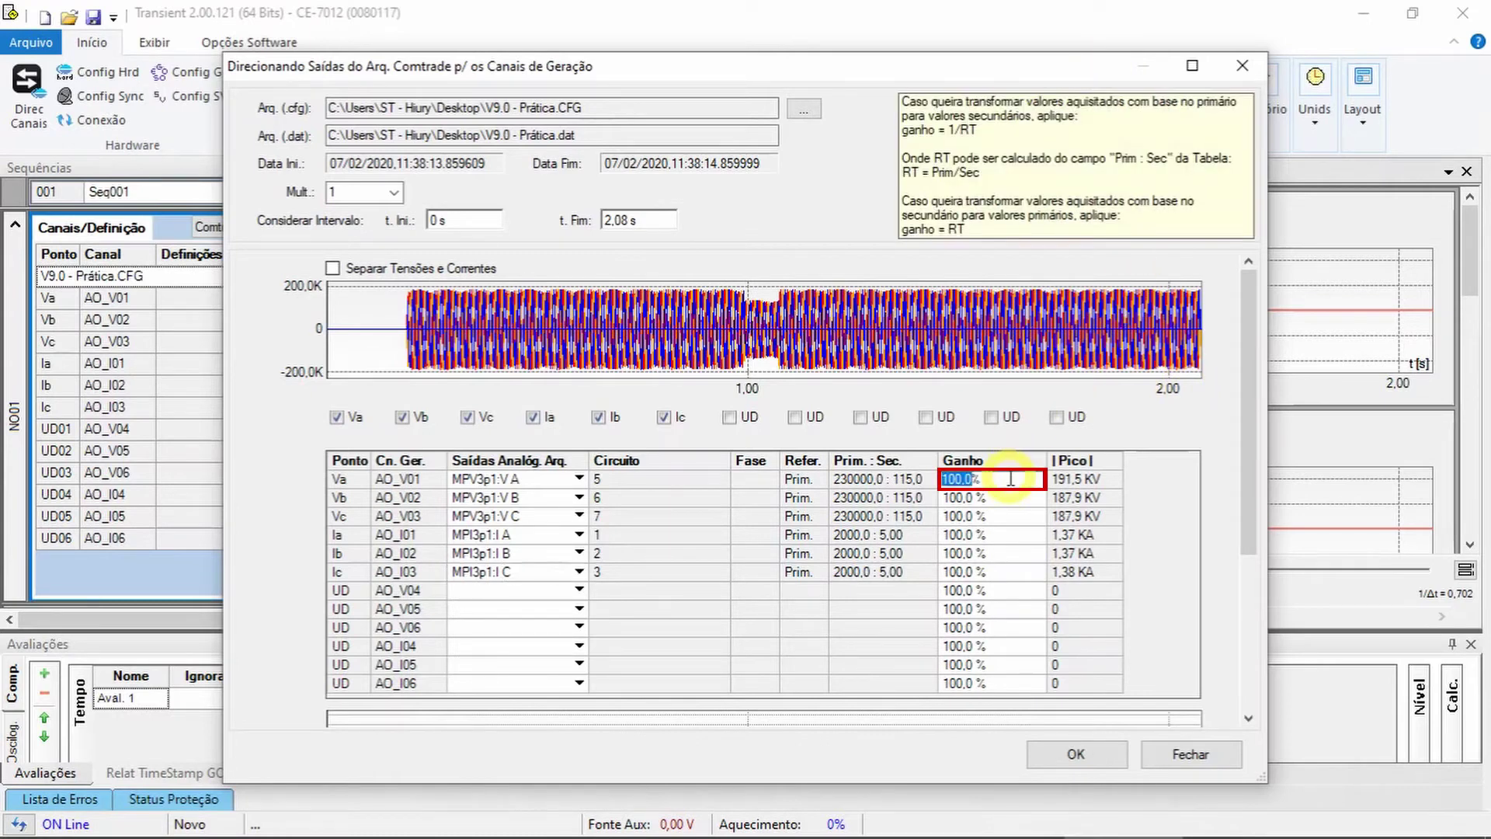
pyautogui.write('100*(1/2000')
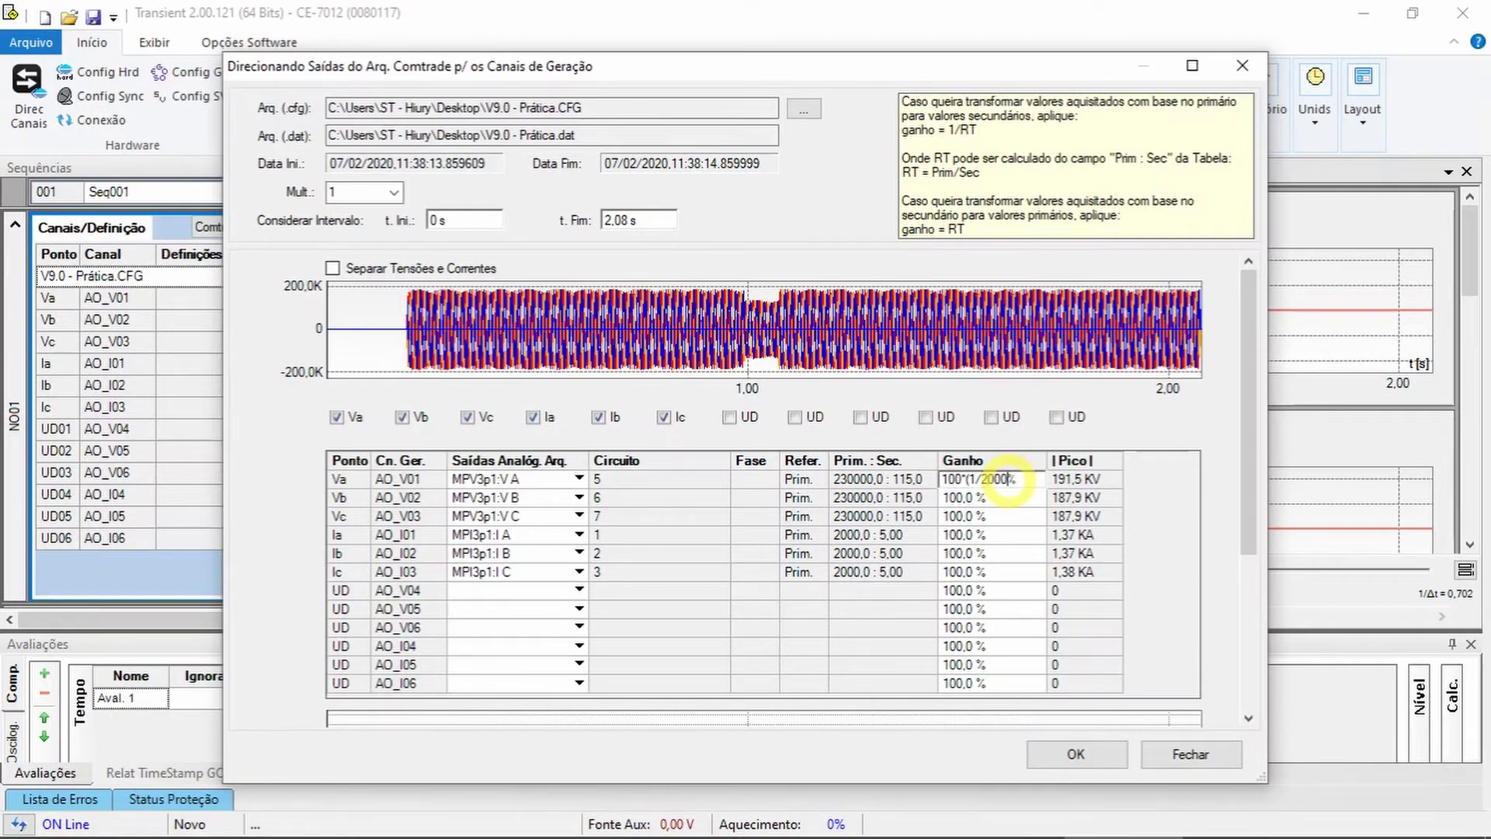
pyautogui.press('Tab')
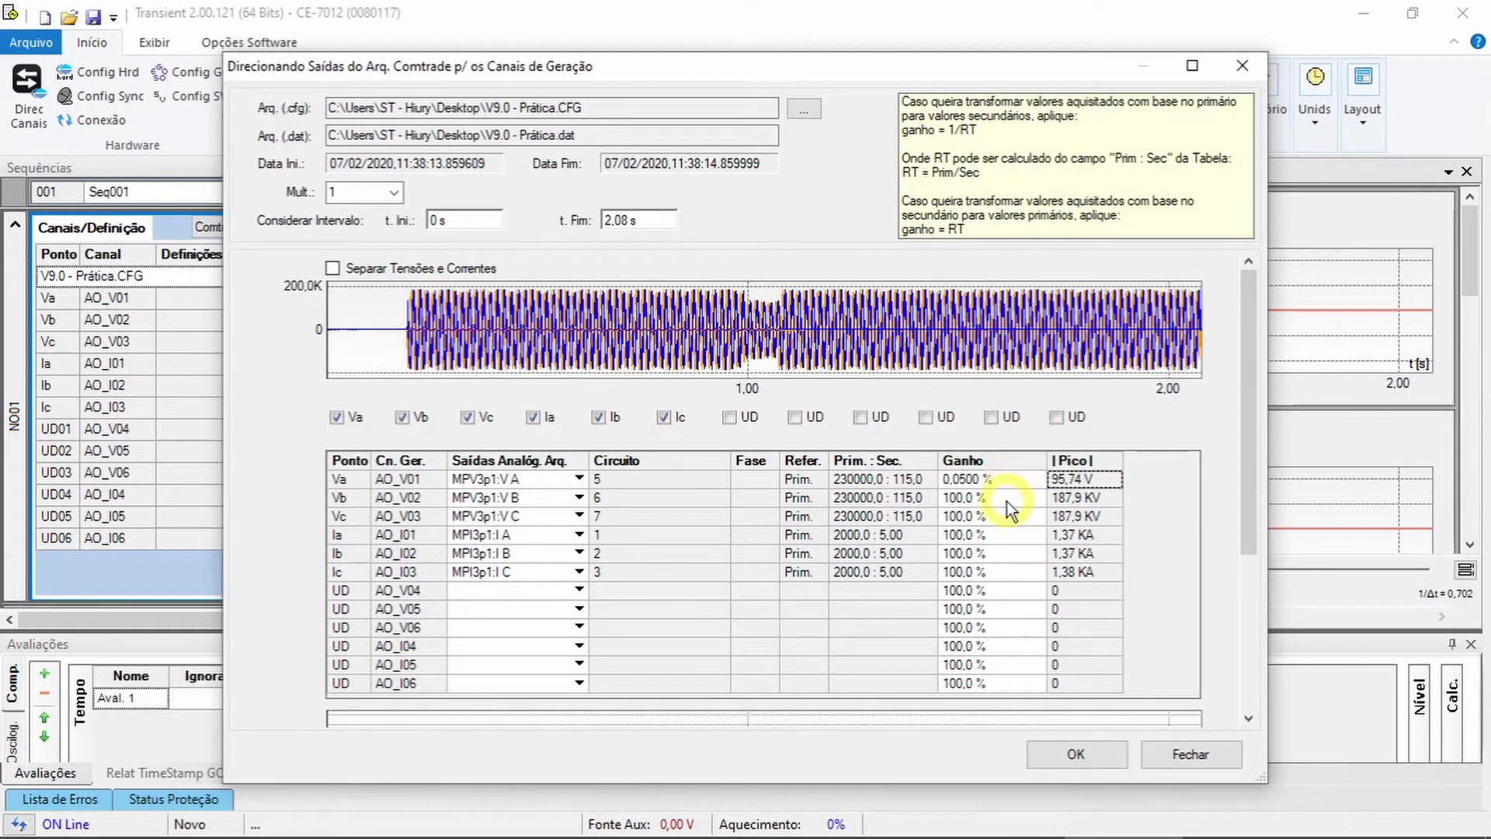
# Step: Copy the 0,0500 % gain of Va to the voltage points Vb and Vc
pyautogui.click(1010, 482)
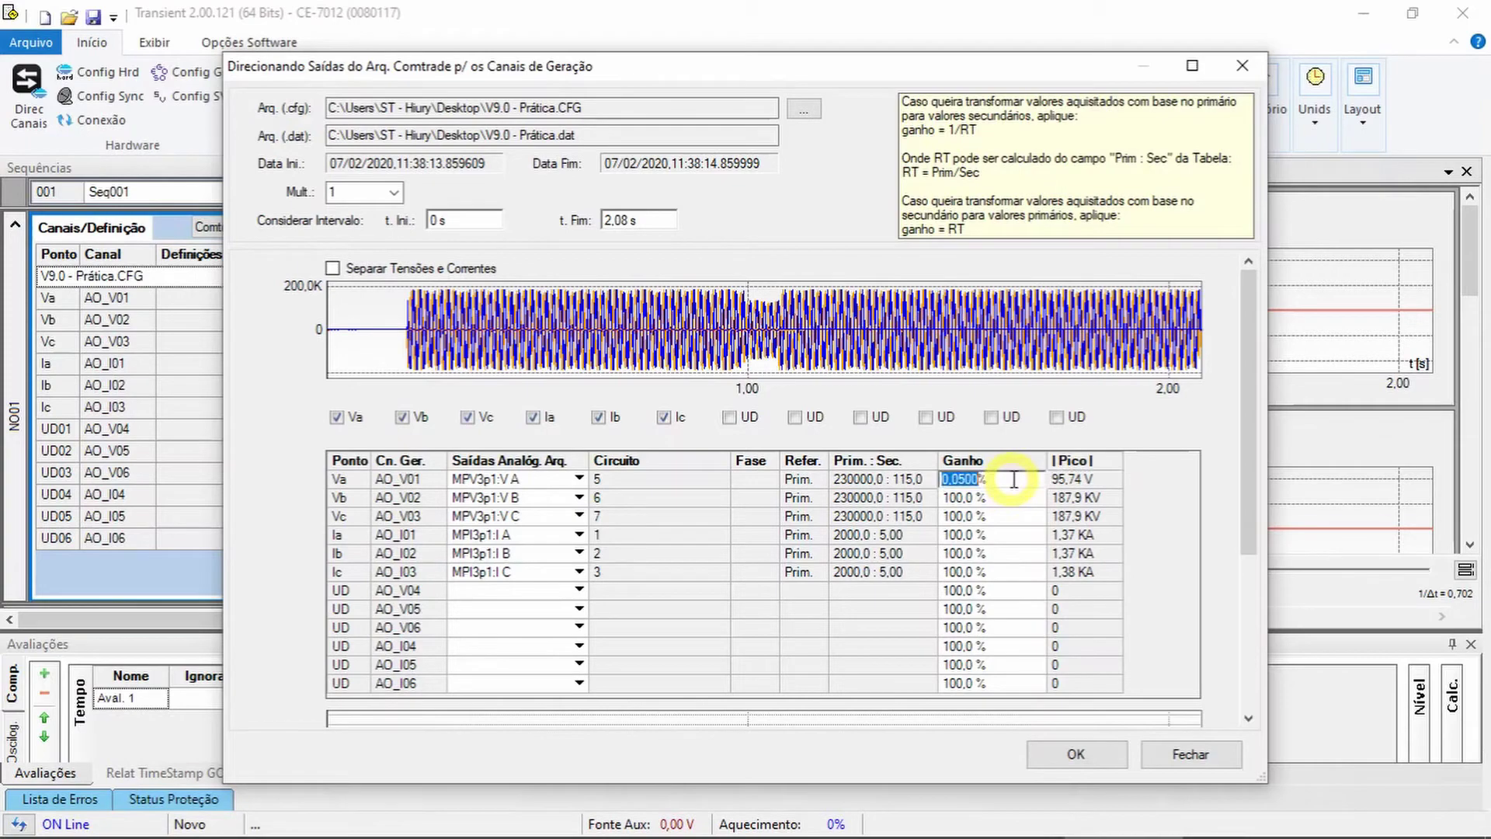
pyautogui.hotkey('ctrl', 'c')
pyautogui.click(1010, 497)
pyautogui.hotkey('ctrl', 'v')
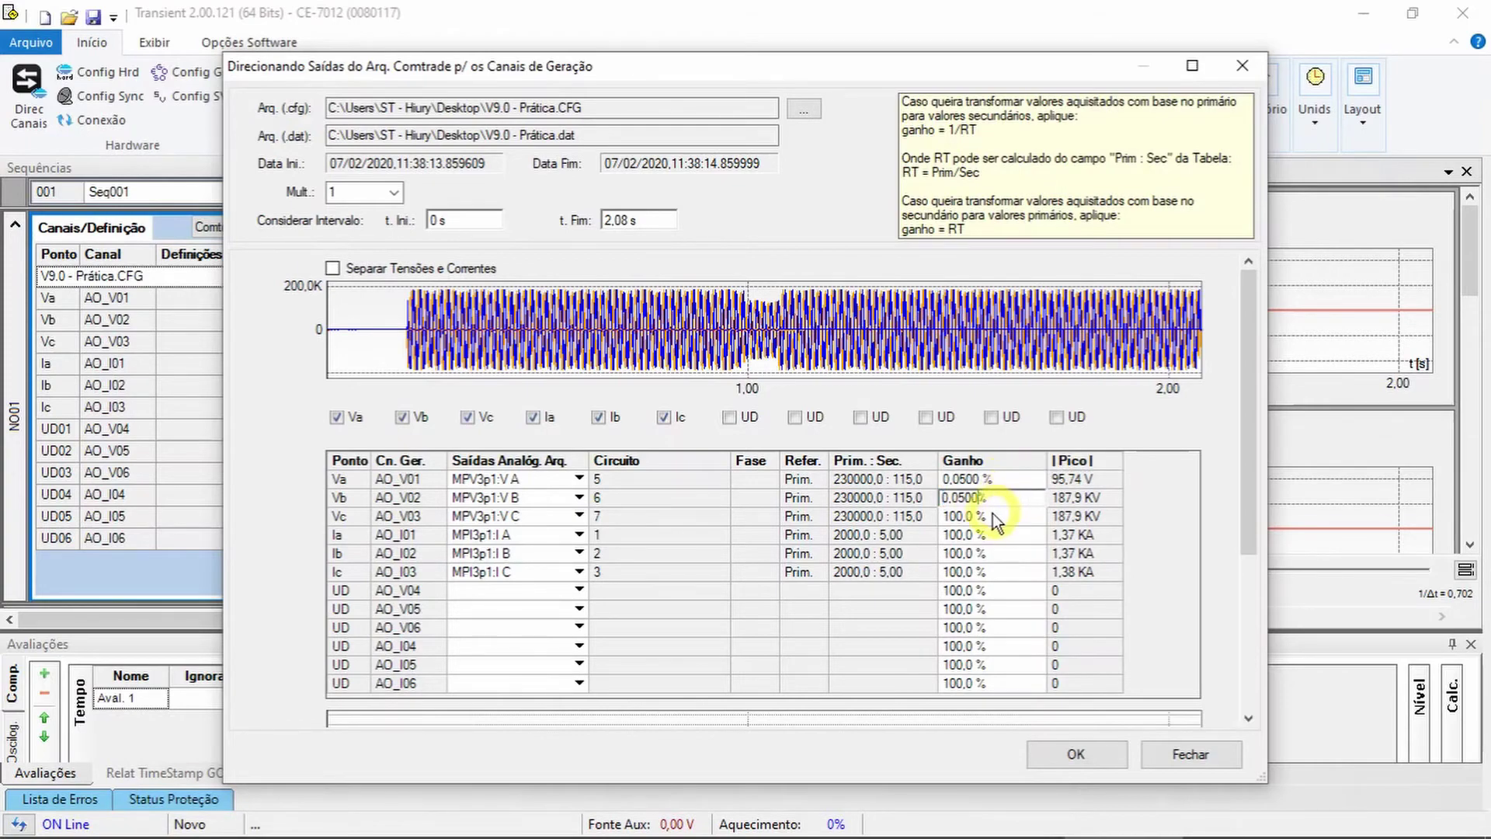
pyautogui.click(992, 516)
pyautogui.hotkey('ctrl', 'v')
# Step: Set the gain of current point Ia to 100*(1/400) percent
pyautogui.click(1003, 535)
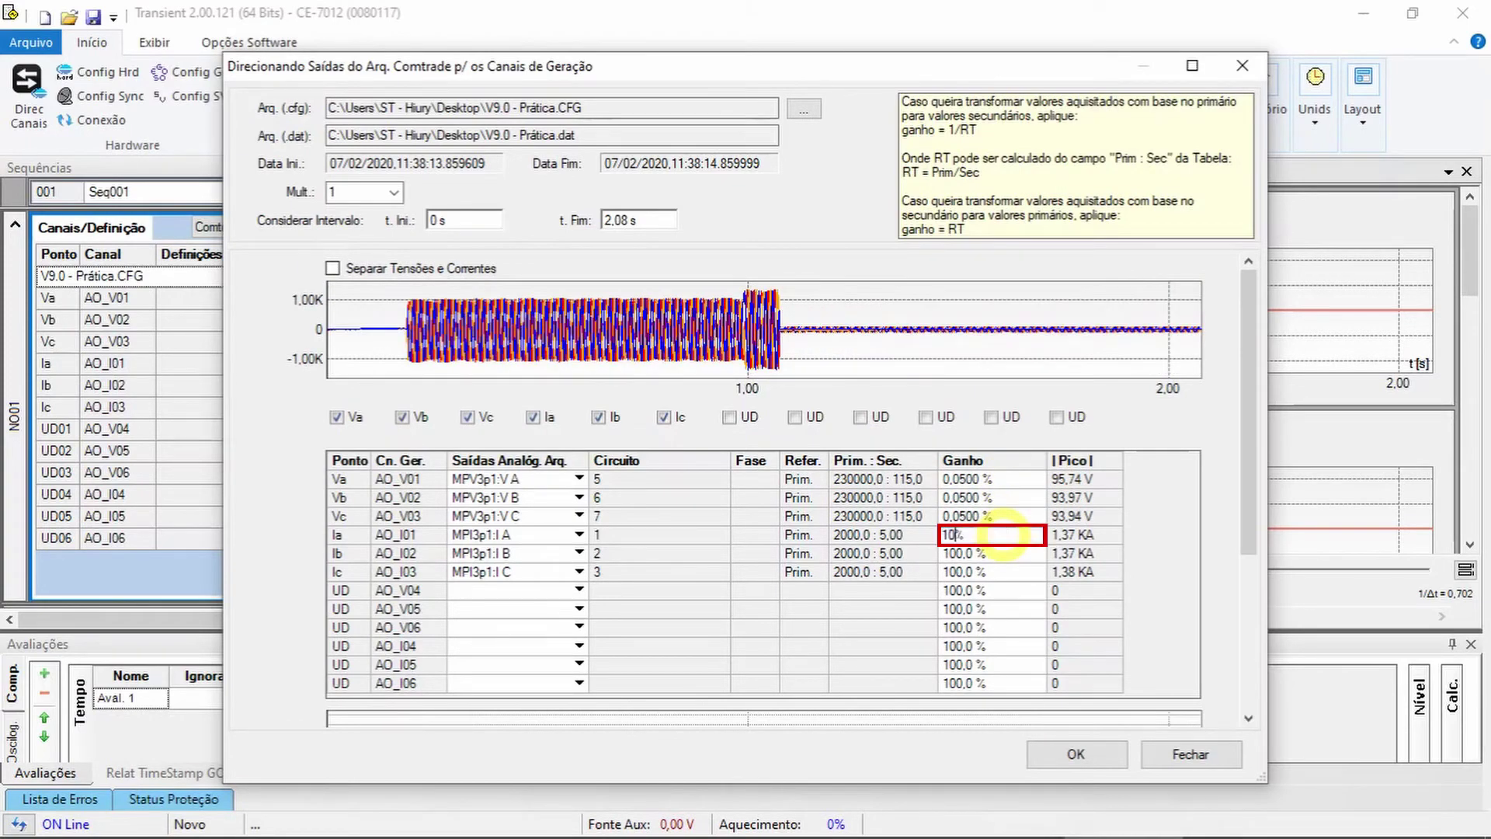
pyautogui.write('100*(1/40')
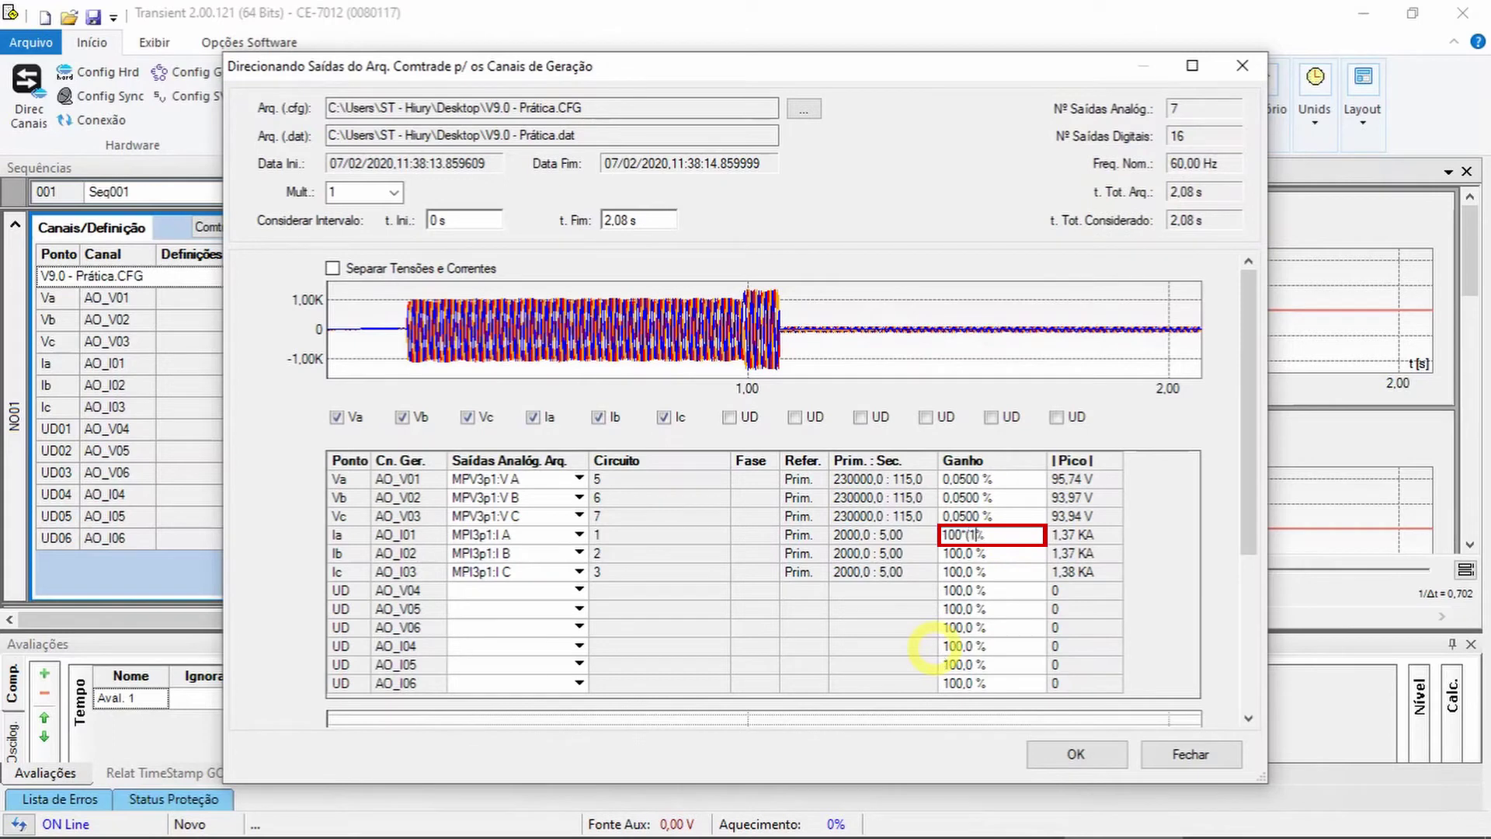
pyautogui.write('0)')
pyautogui.press('Tab')
# Step: Apply the 0,250 % gain of Ia to the current points Ib and Ic
pyautogui.click(996, 536)
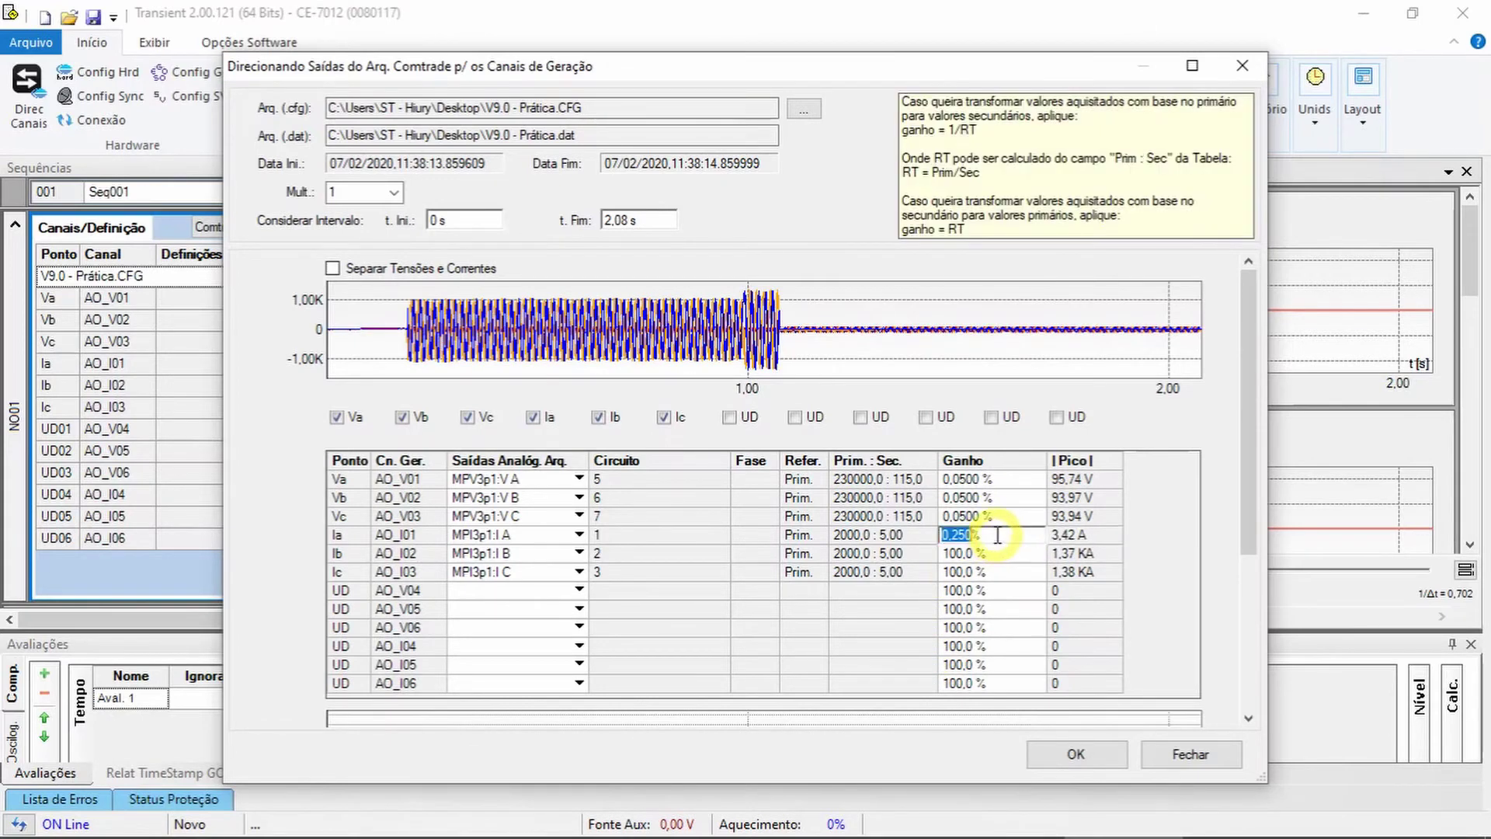
pyautogui.click(987, 552)
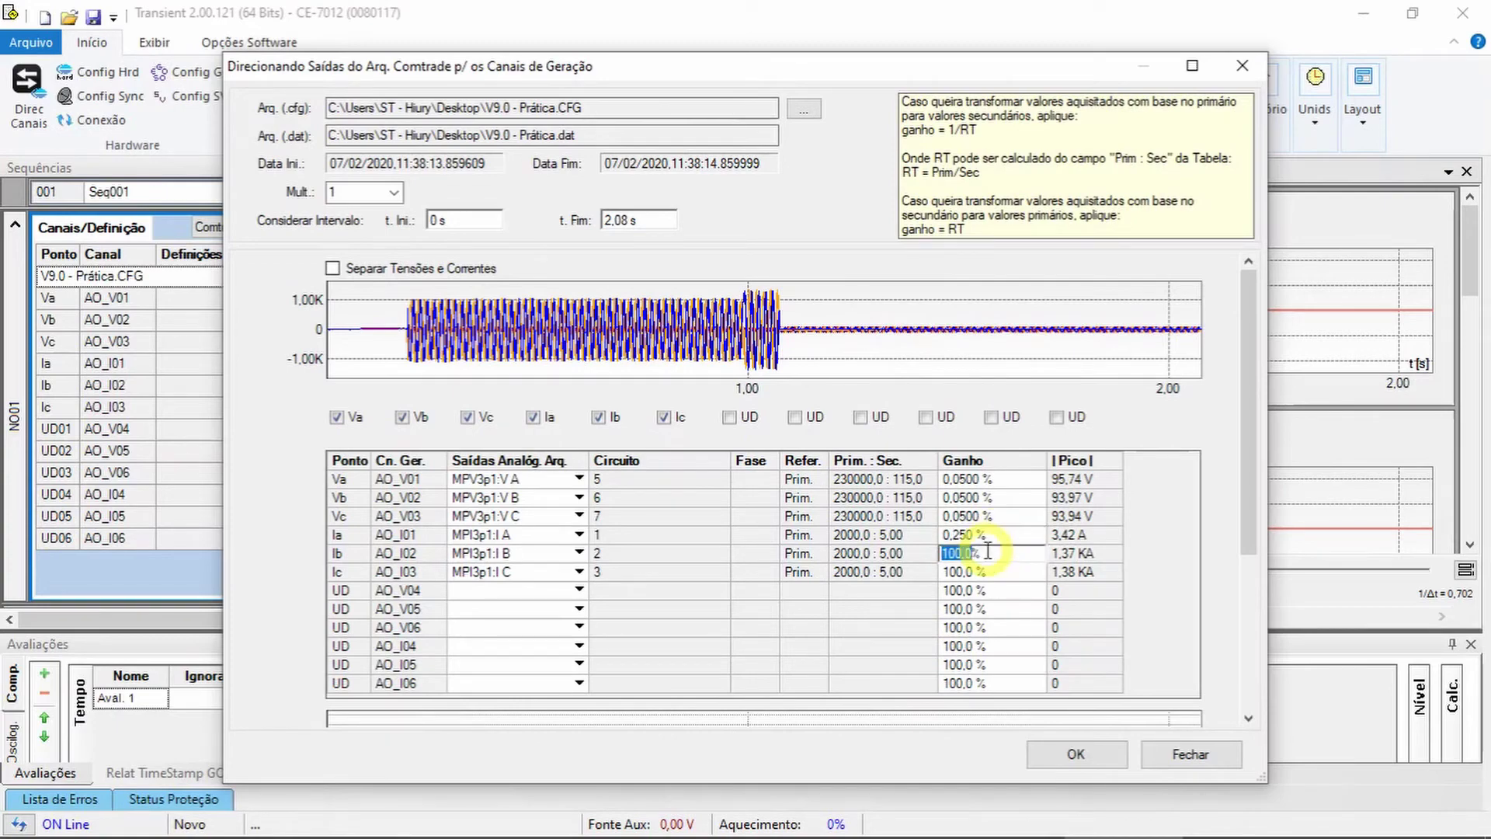
pyautogui.write('0,250%')
pyautogui.click(990, 572)
pyautogui.write('0,250%')
pyautogui.click(880, 610)
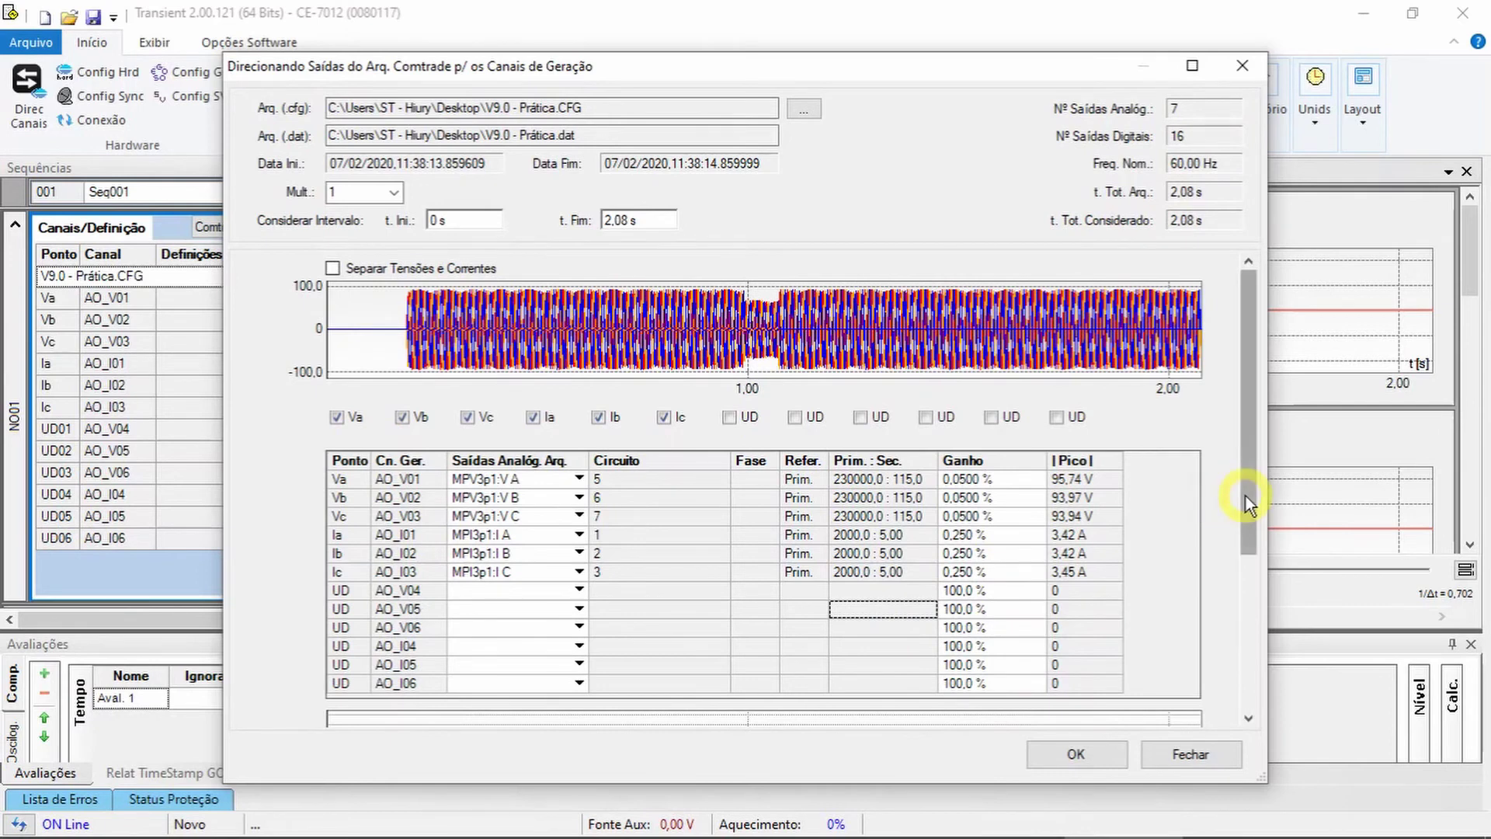
# Step: Try assigning the file's first Ln1:Group indicat. Pickup digital signal to binary output BO01, and disable BO01 again
pyautogui.moveTo(1246, 498); pyautogui.dragTo(1232, 656)
pyautogui.click(339, 582)
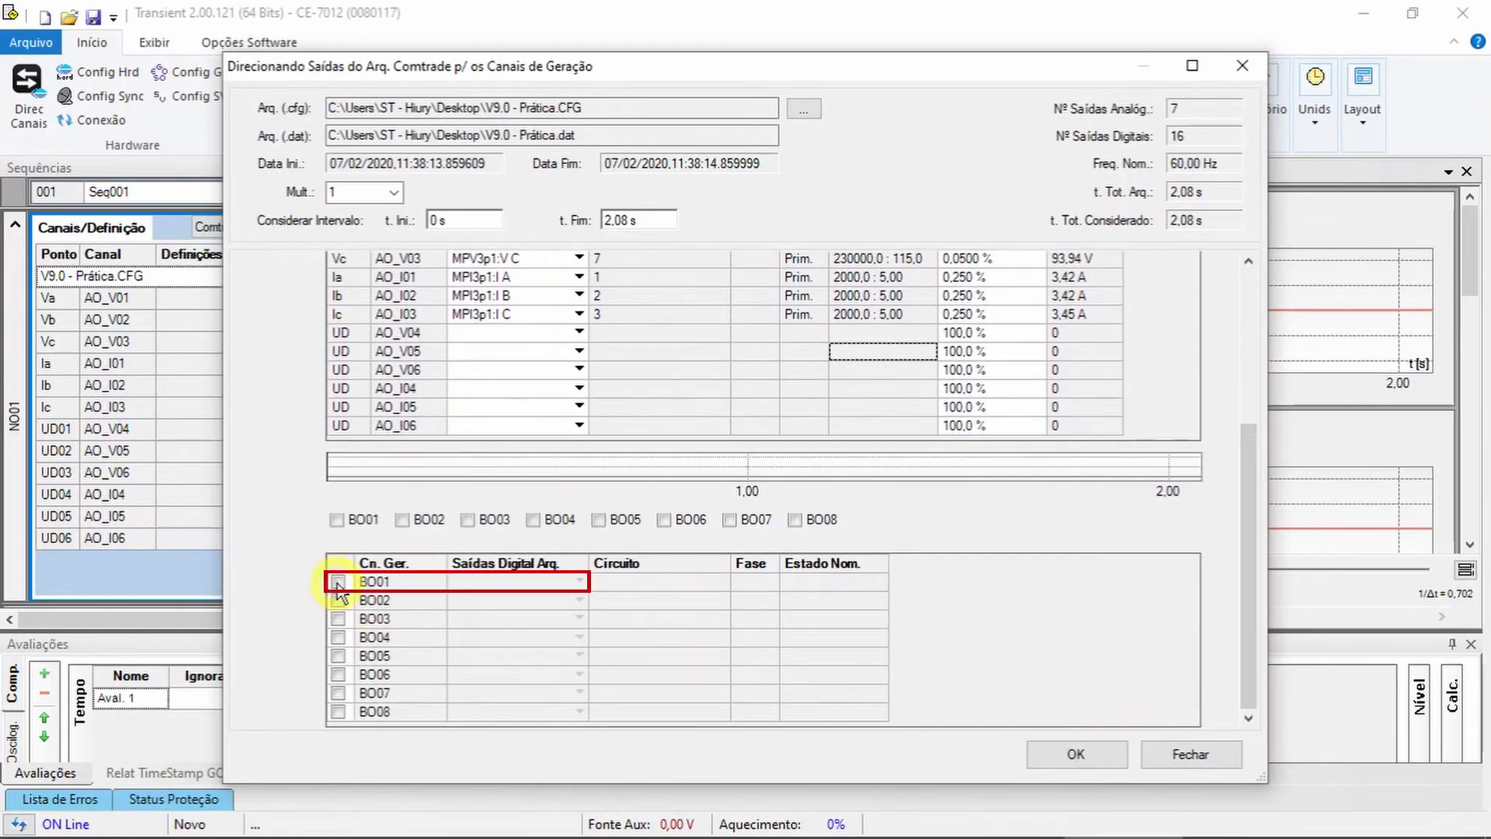
pyautogui.click(551, 582)
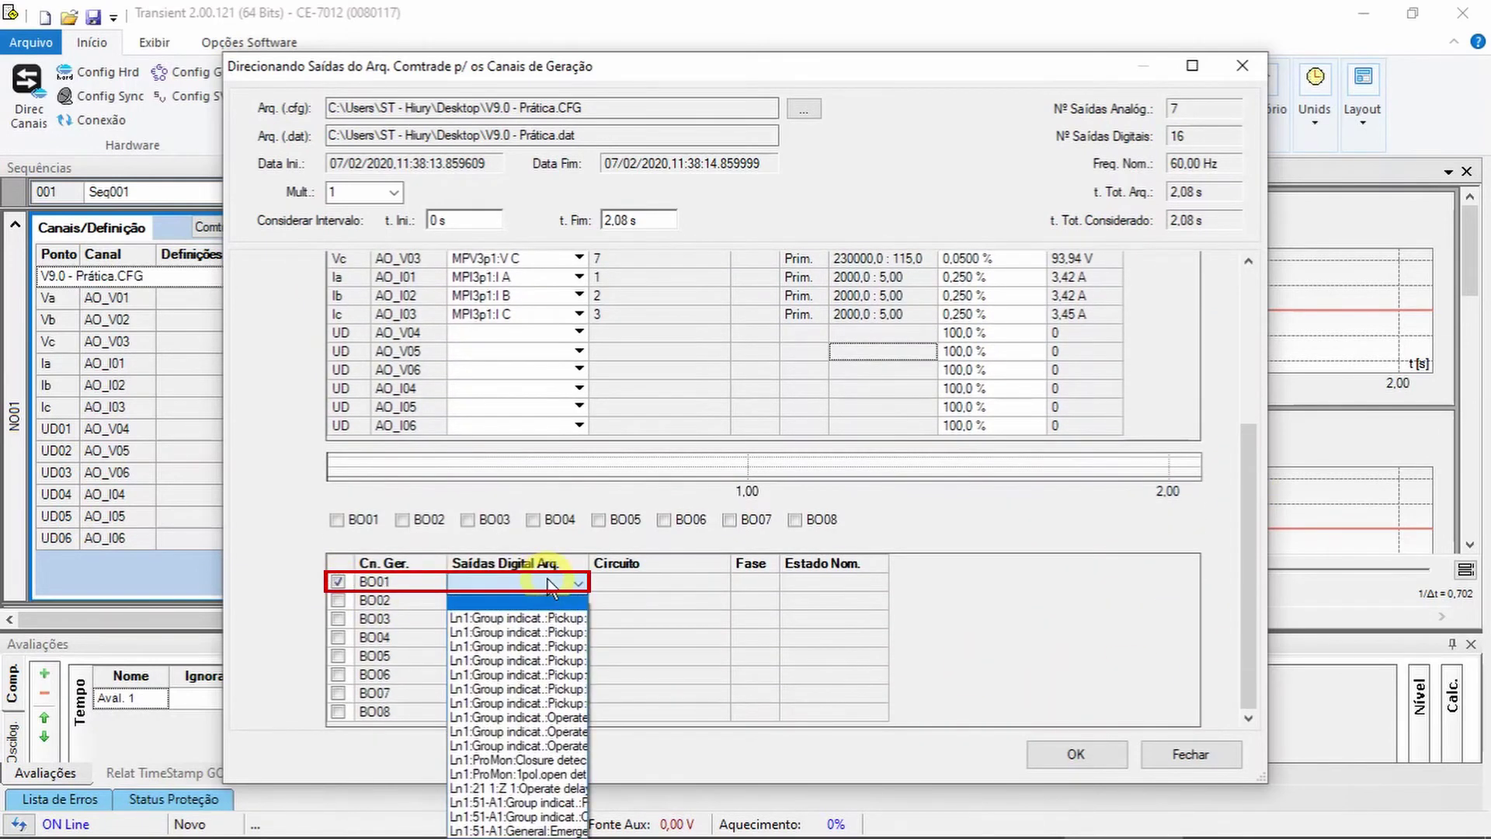
pyautogui.click(542, 619)
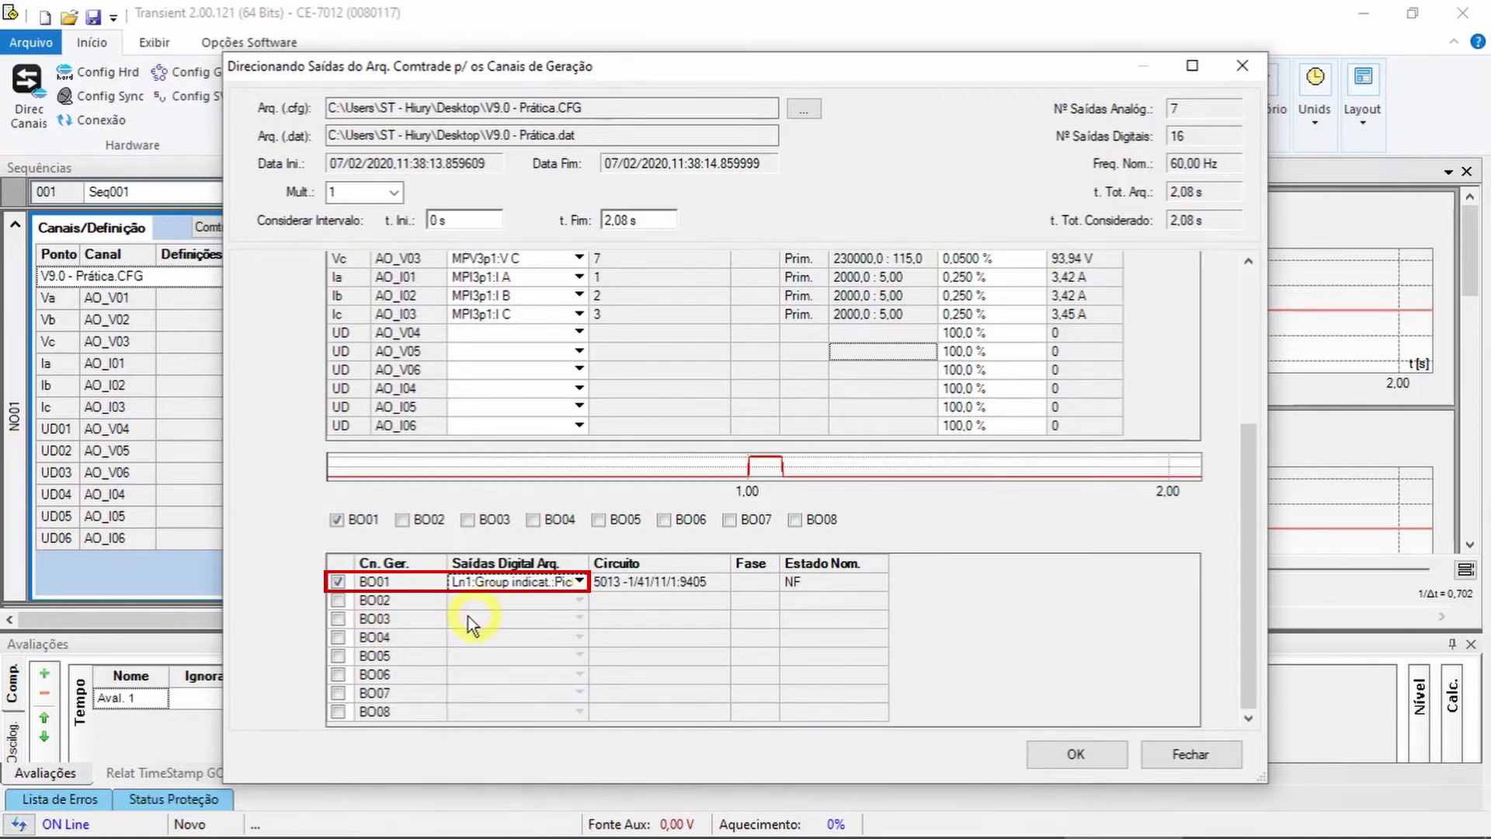
pyautogui.click(338, 582)
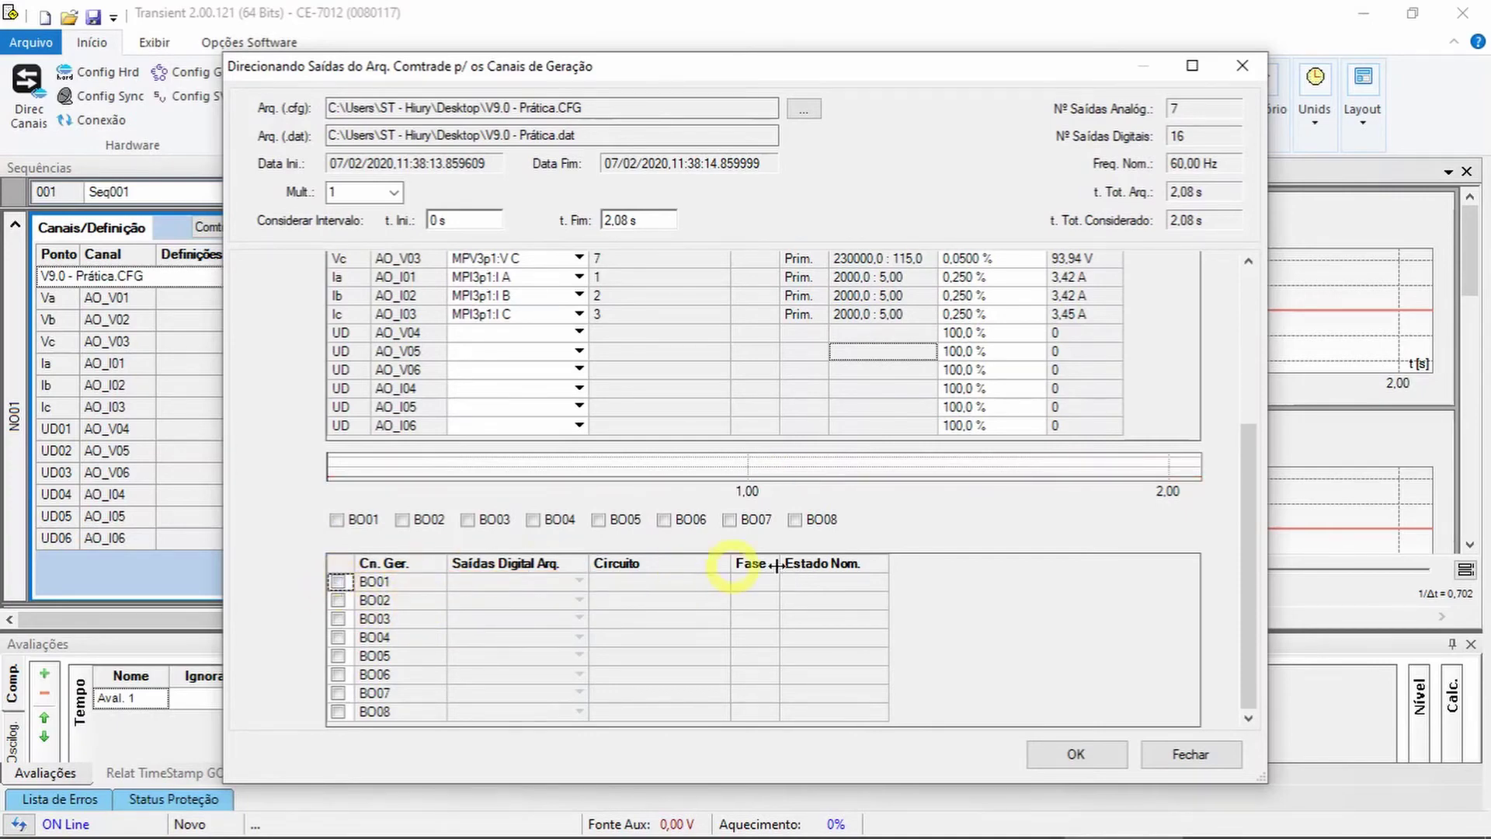
# Step: Accept the routing of the Comtrade file's outputs to the generation channels
pyautogui.moveTo(1247, 539); pyautogui.dragTo(1243, 333)
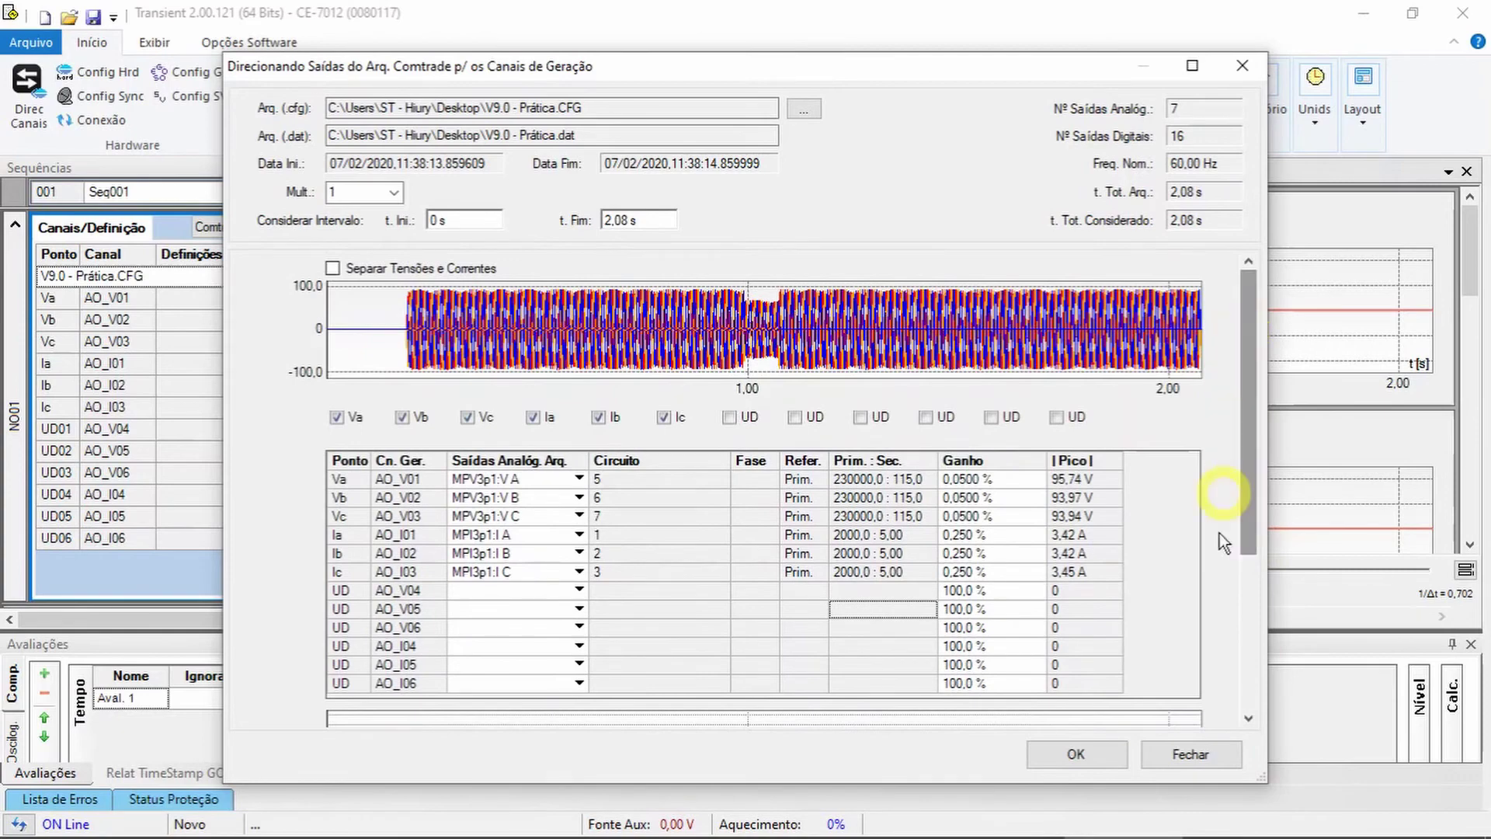
pyautogui.click(1097, 753)
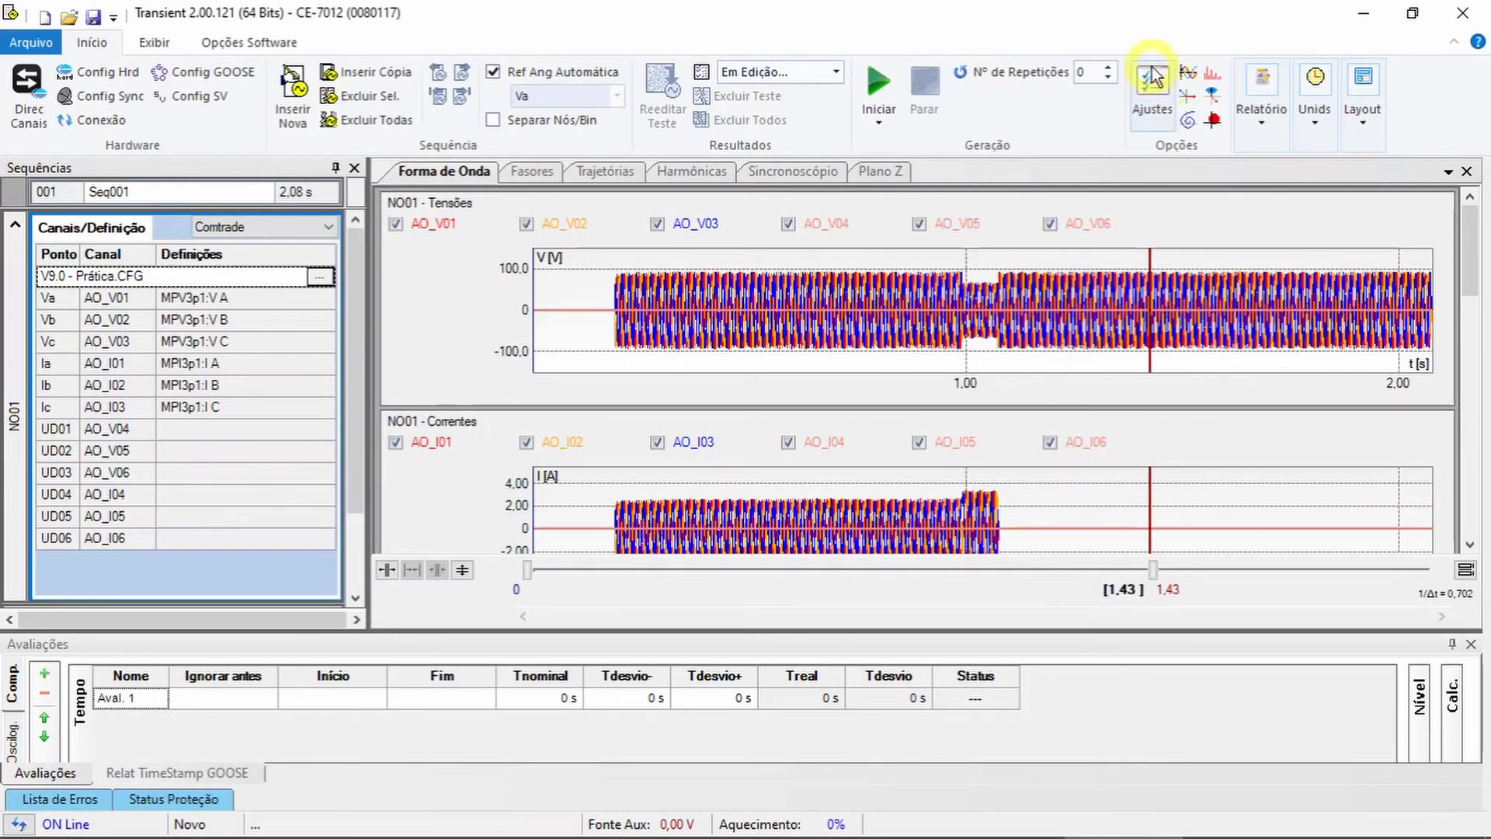
# Step: Import the distance protection settings from V9.0 - Prática.rio on the desktop, accept them, and view the zone in the ABC impedance plane
pyautogui.click(1152, 90)
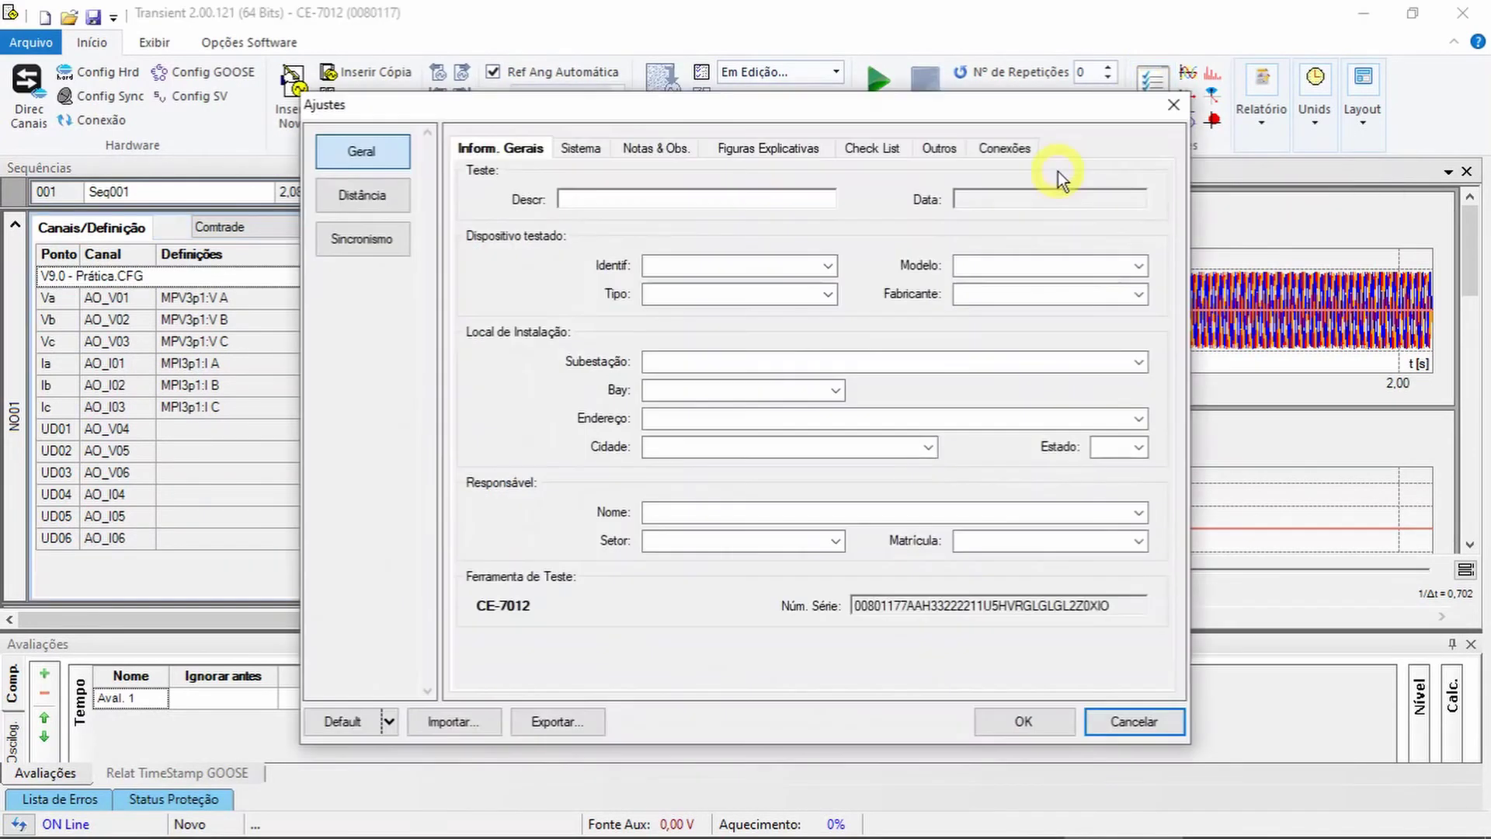
pyautogui.click(384, 203)
pyautogui.click(457, 723)
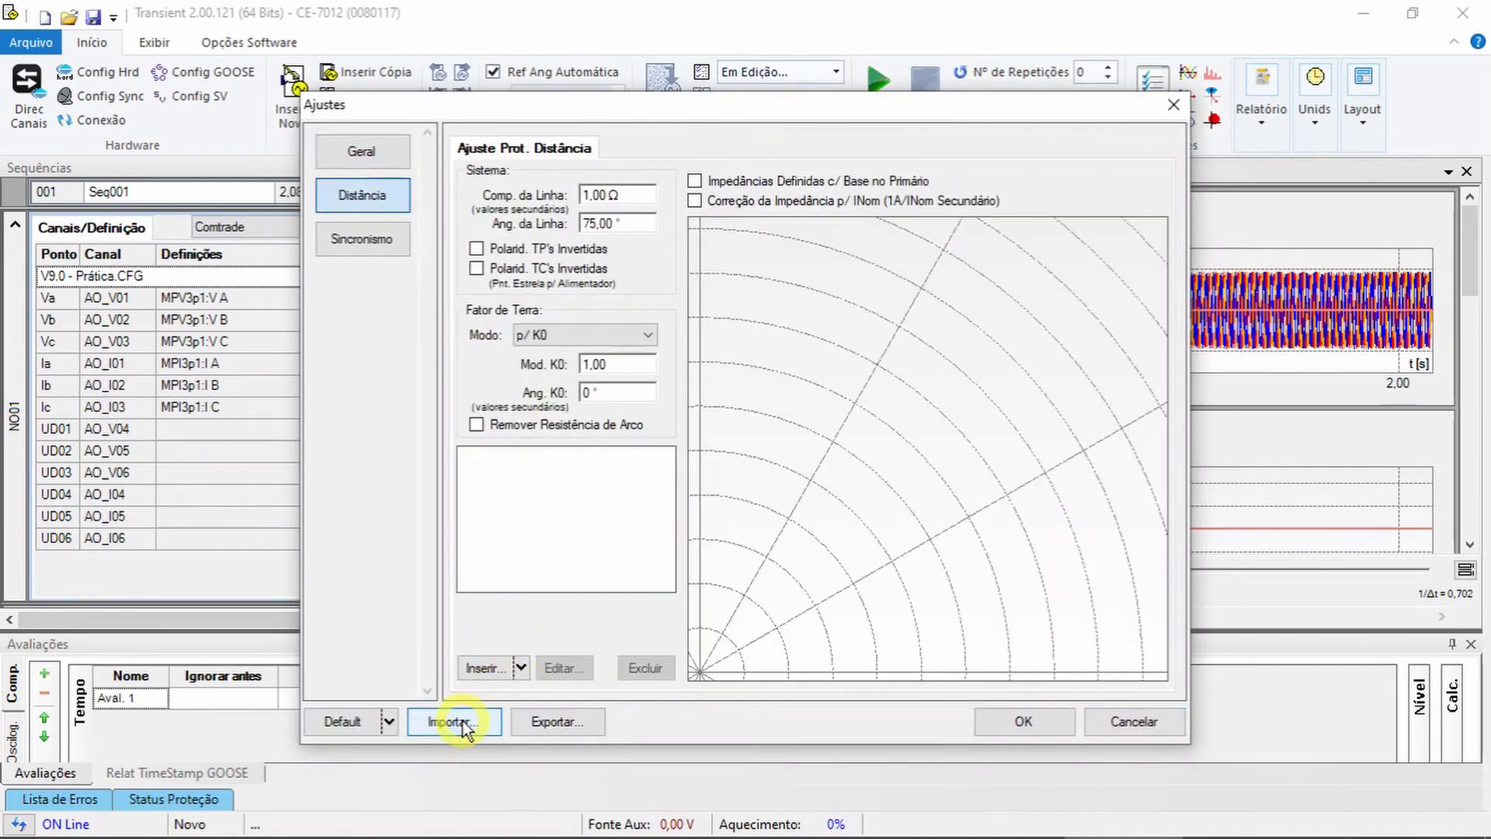
pyautogui.click(143, 268)
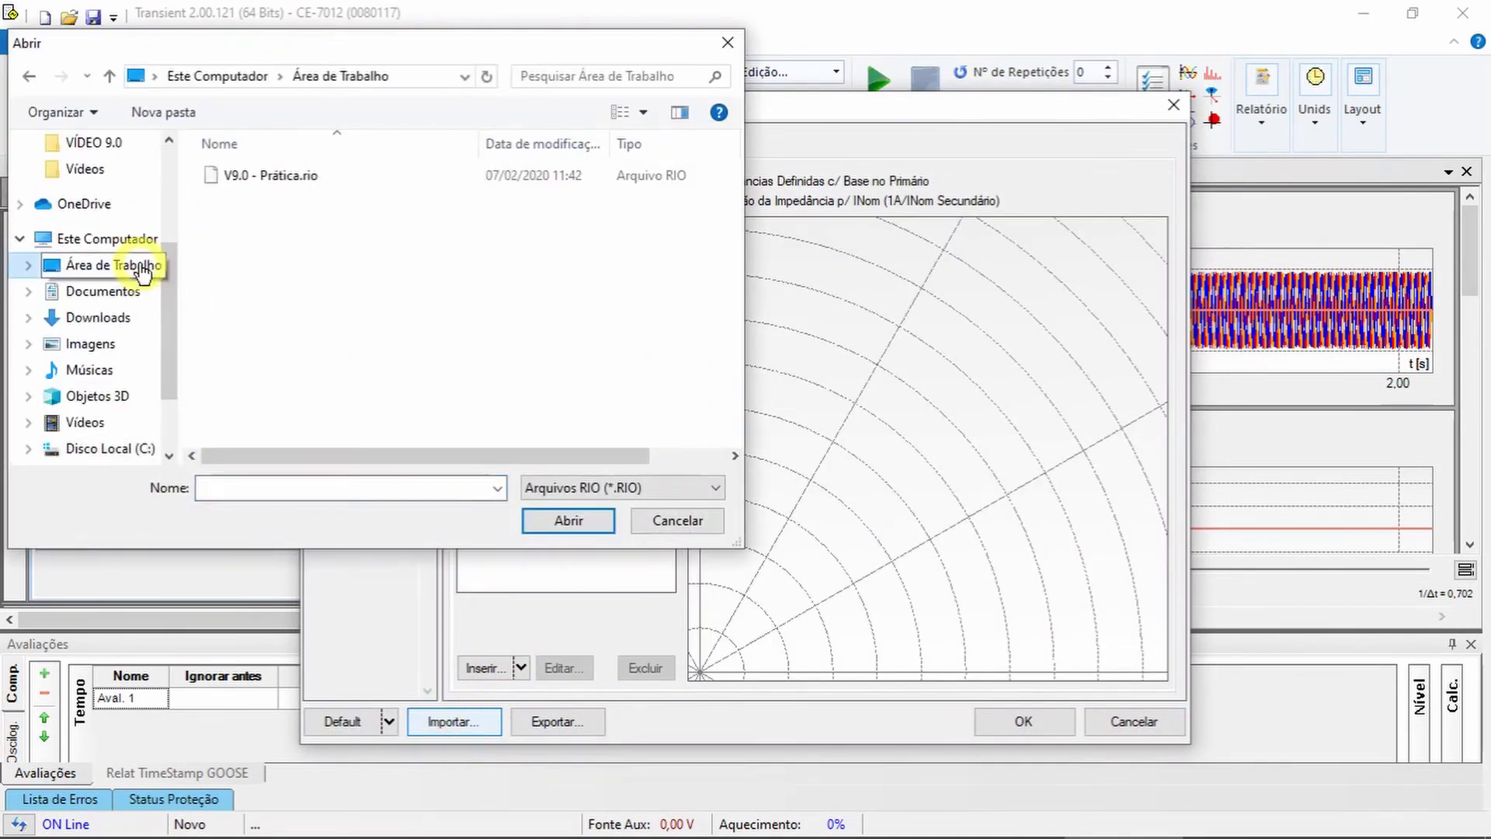
pyautogui.click(272, 177)
pyautogui.click(553, 519)
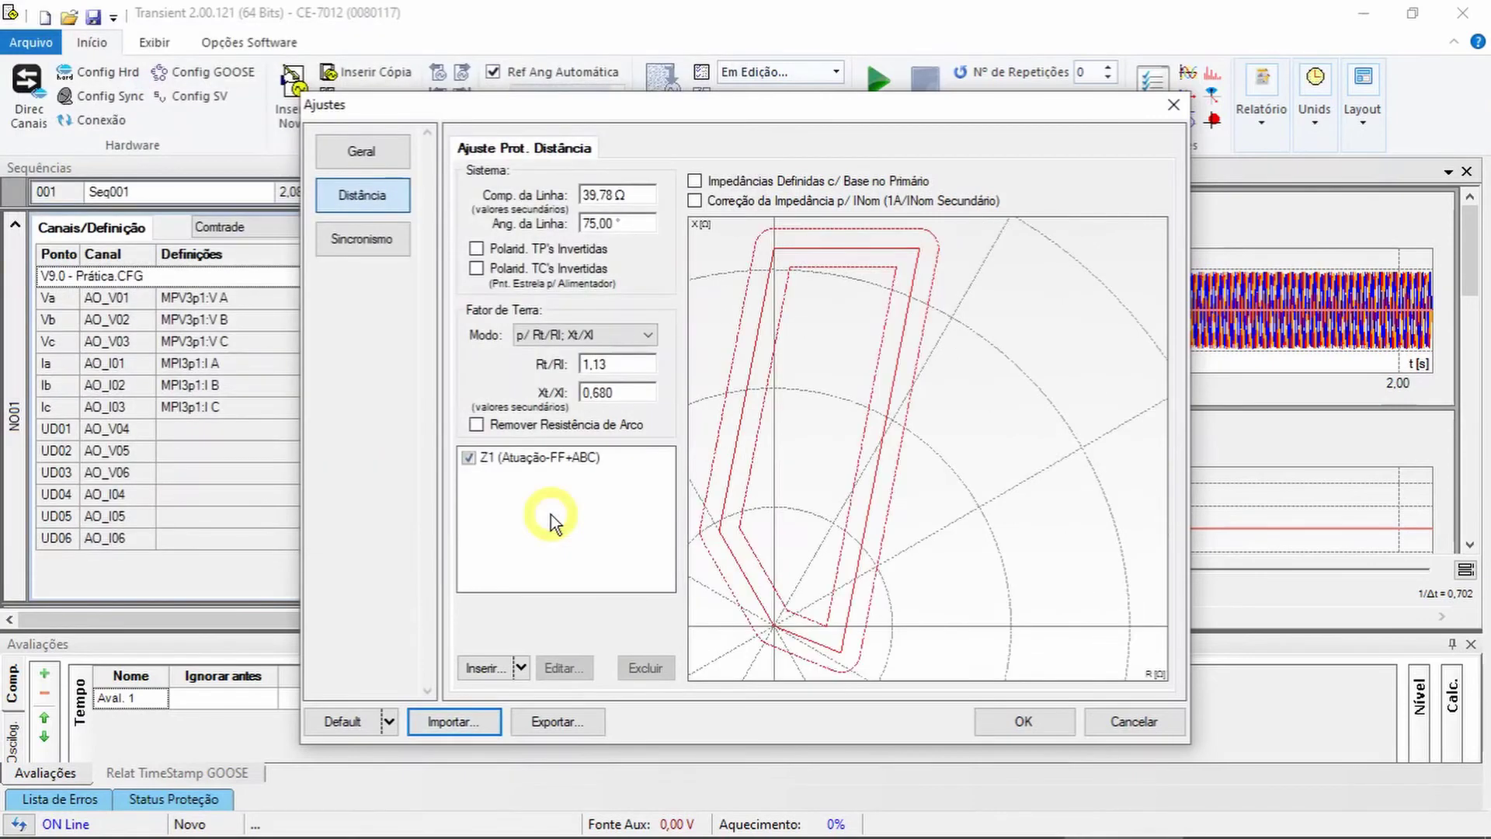
pyautogui.click(1009, 720)
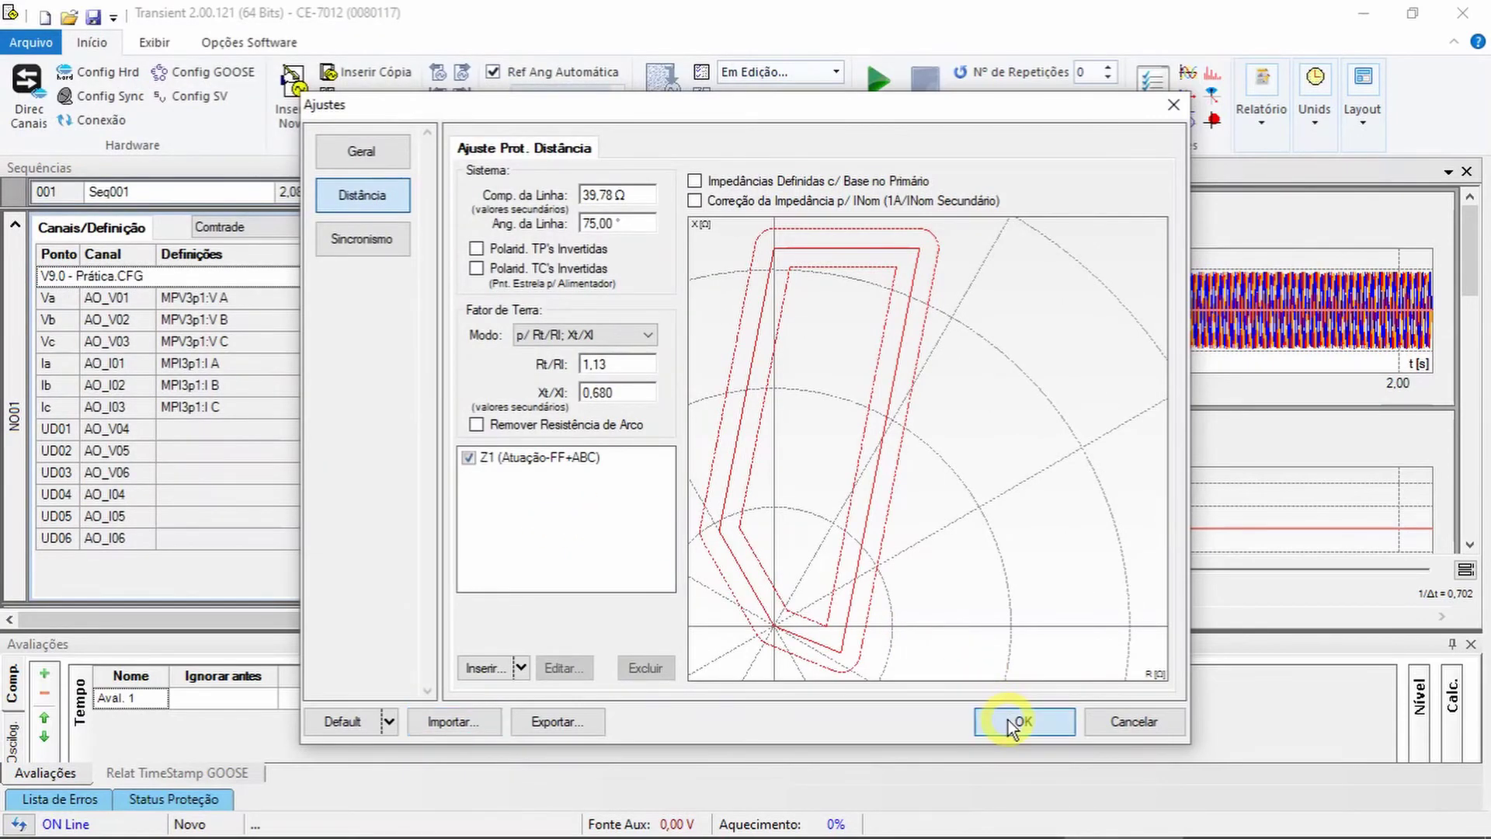
pyautogui.click(881, 172)
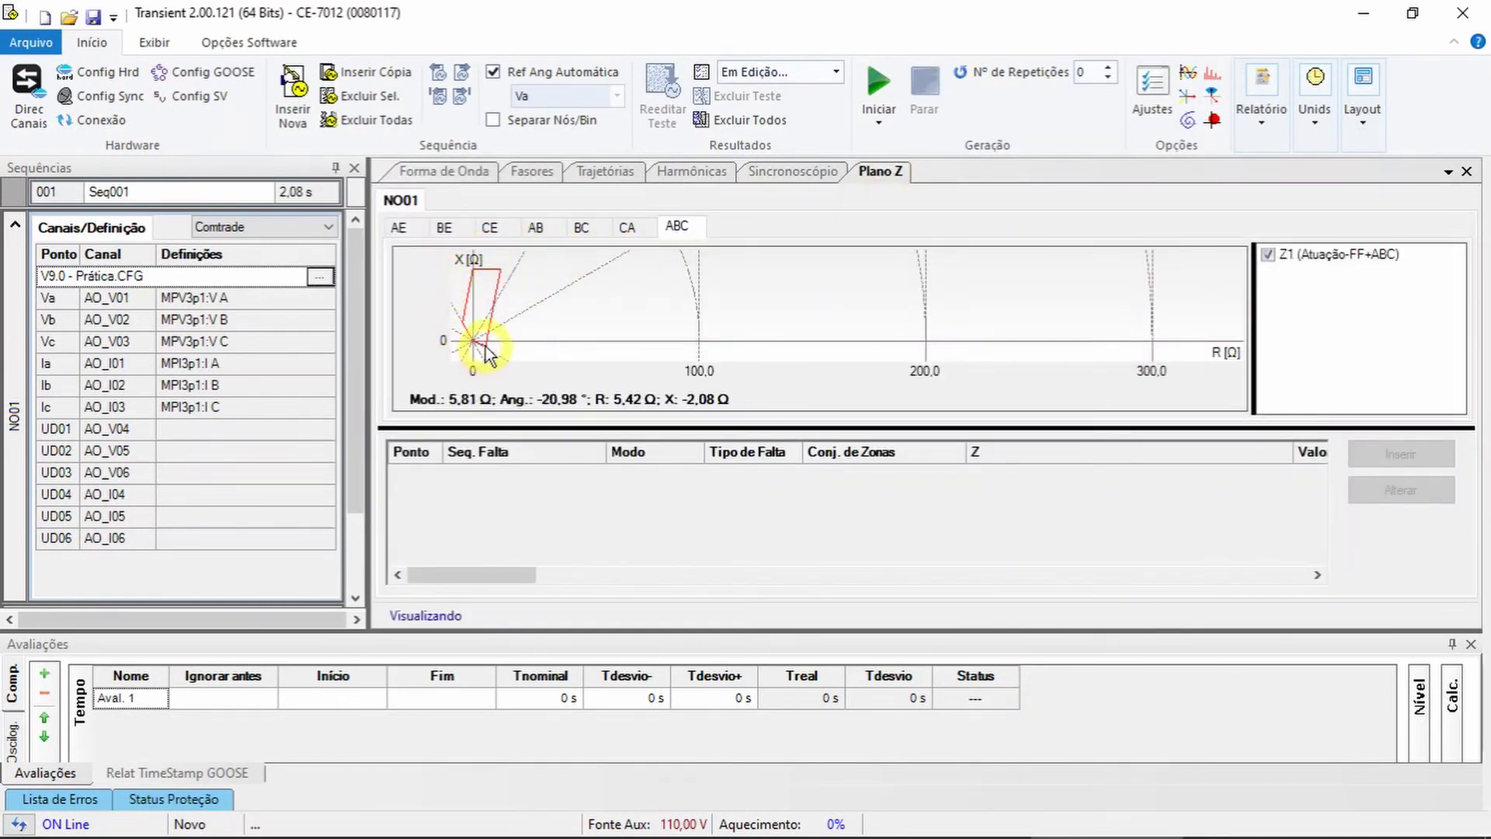
# Step: Return to the waveform view and rename the time evaluation Aval. 1 as Z1
pyautogui.click(450, 174)
pyautogui.click(144, 697)
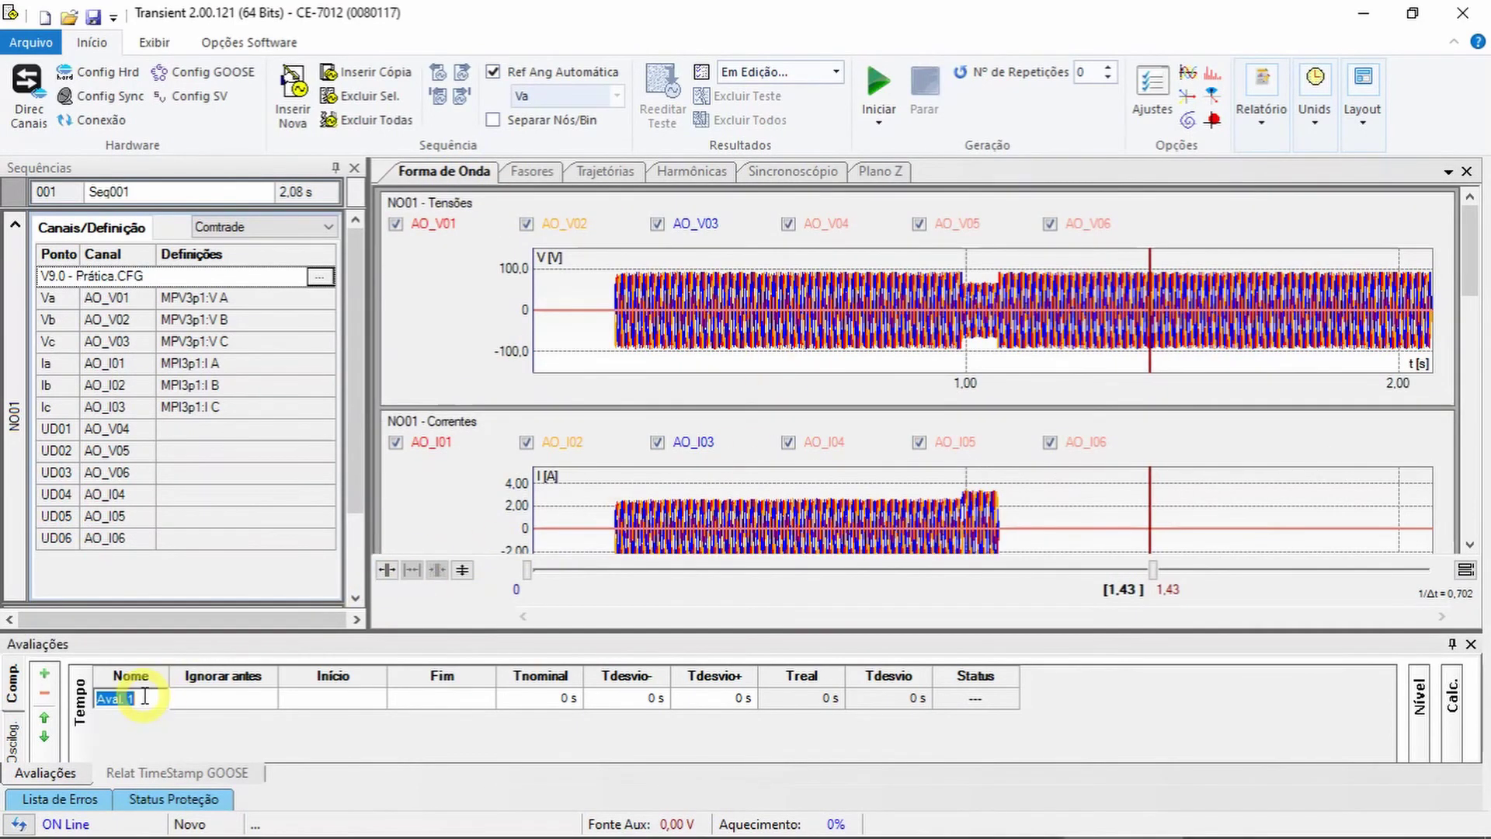
pyautogui.write('Z1')
# Step: Insert a visible marker described as Marc01 at 0,990 s, where the fault begins in the voltage waveforms
pyautogui.click(578, 508)
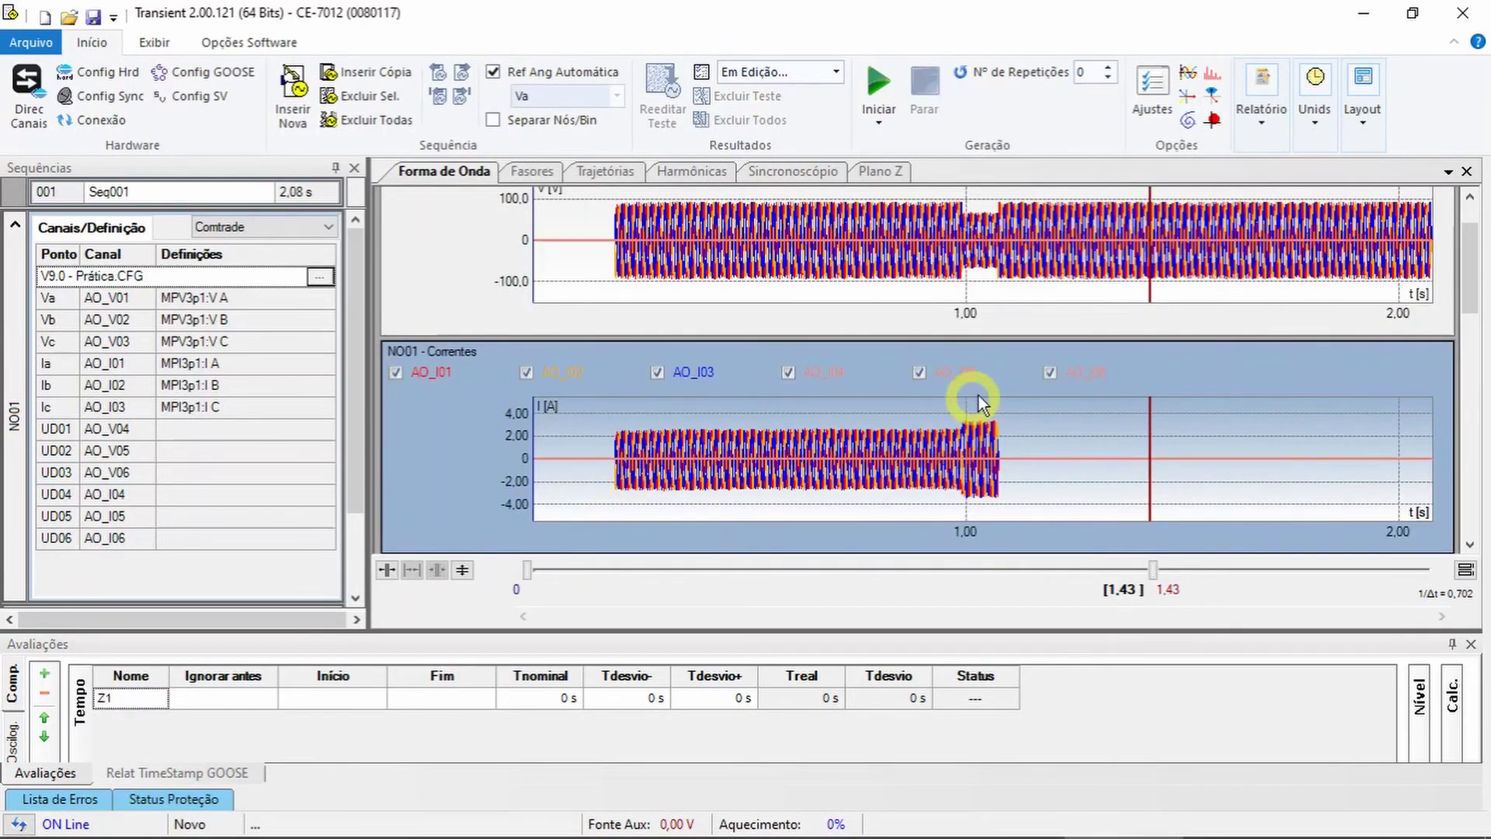
pyautogui.scroll(1, 995, 387)
pyautogui.moveTo(946, 272); pyautogui.dragTo(976, 373)
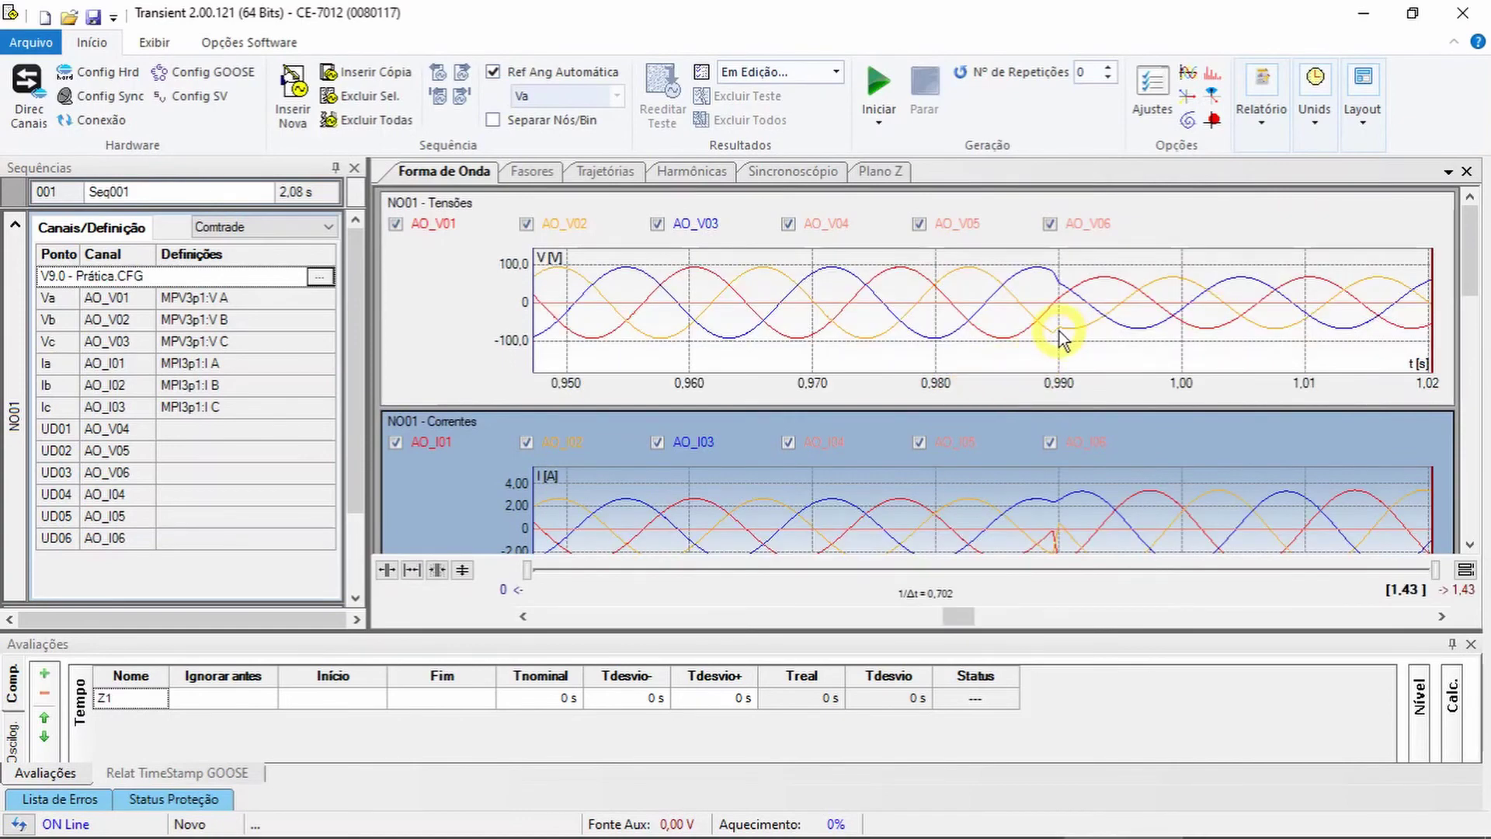
pyautogui.rightClick(1060, 340)
pyautogui.moveTo(1181, 461)
pyautogui.click(1006, 465)
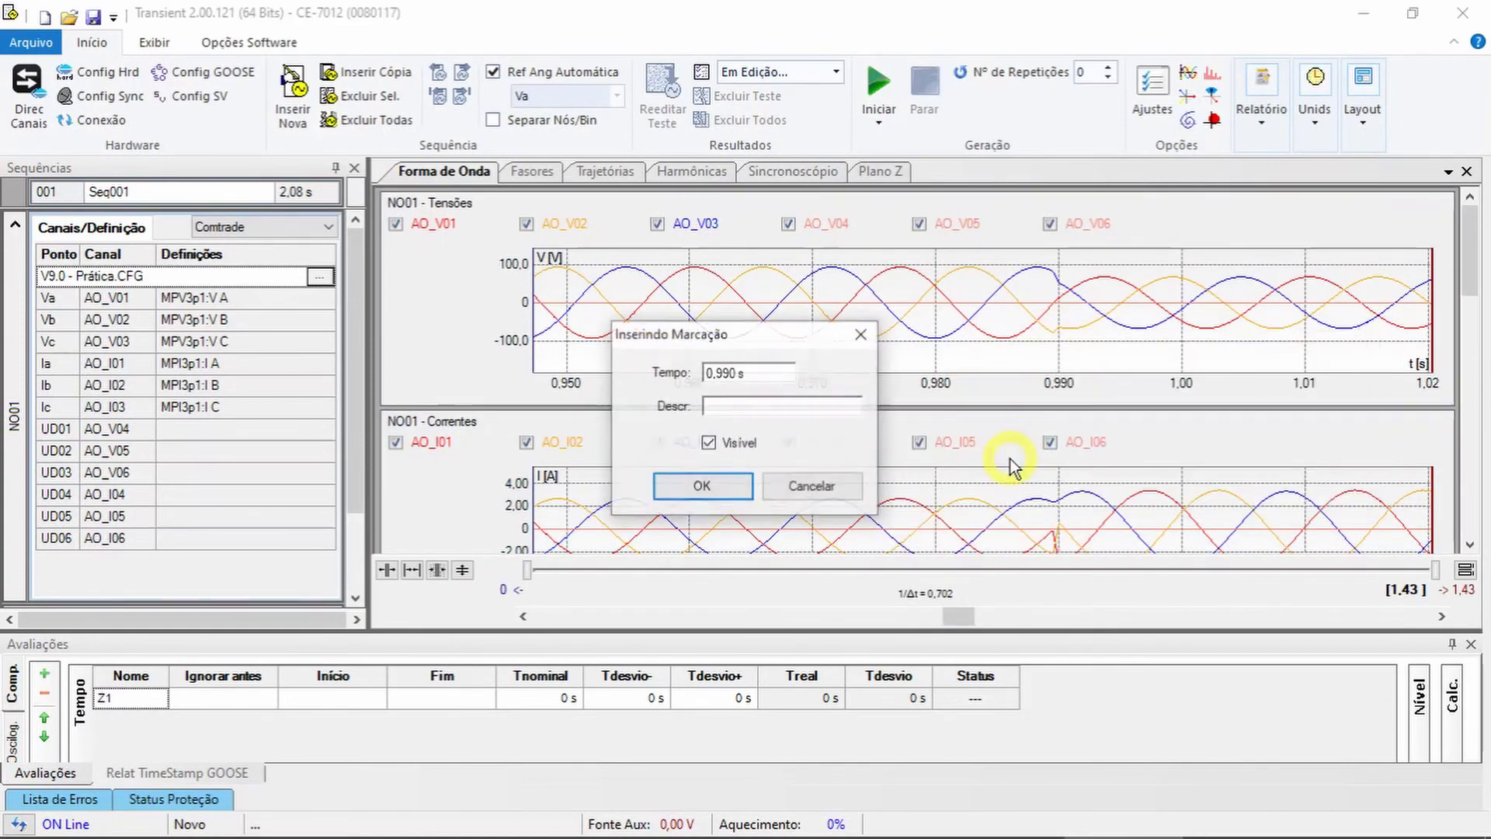
pyautogui.click(739, 412)
pyautogui.click(741, 408)
pyautogui.write('M')
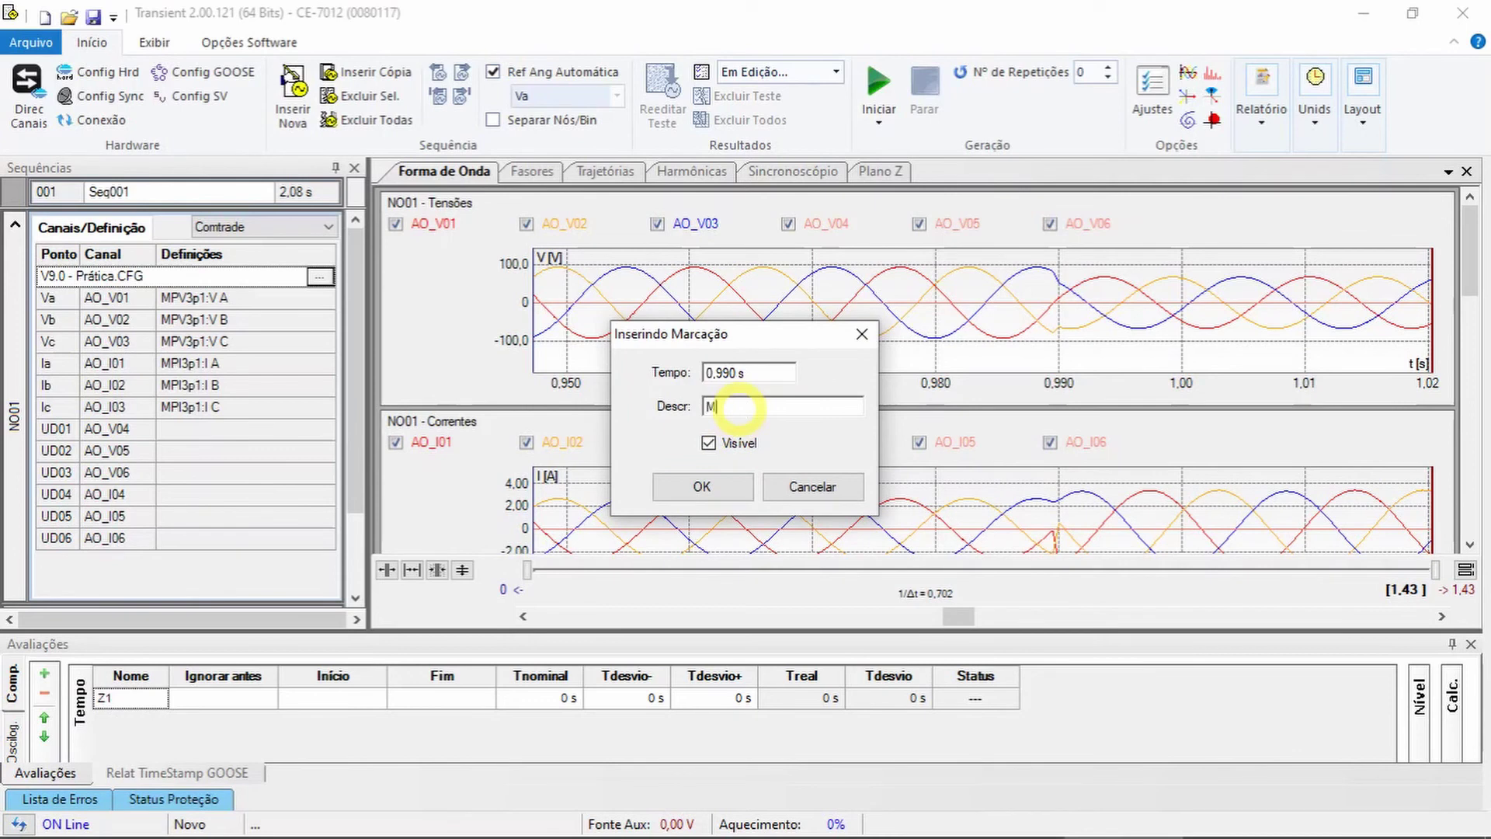
pyautogui.write('arc01')
pyautogui.click(711, 488)
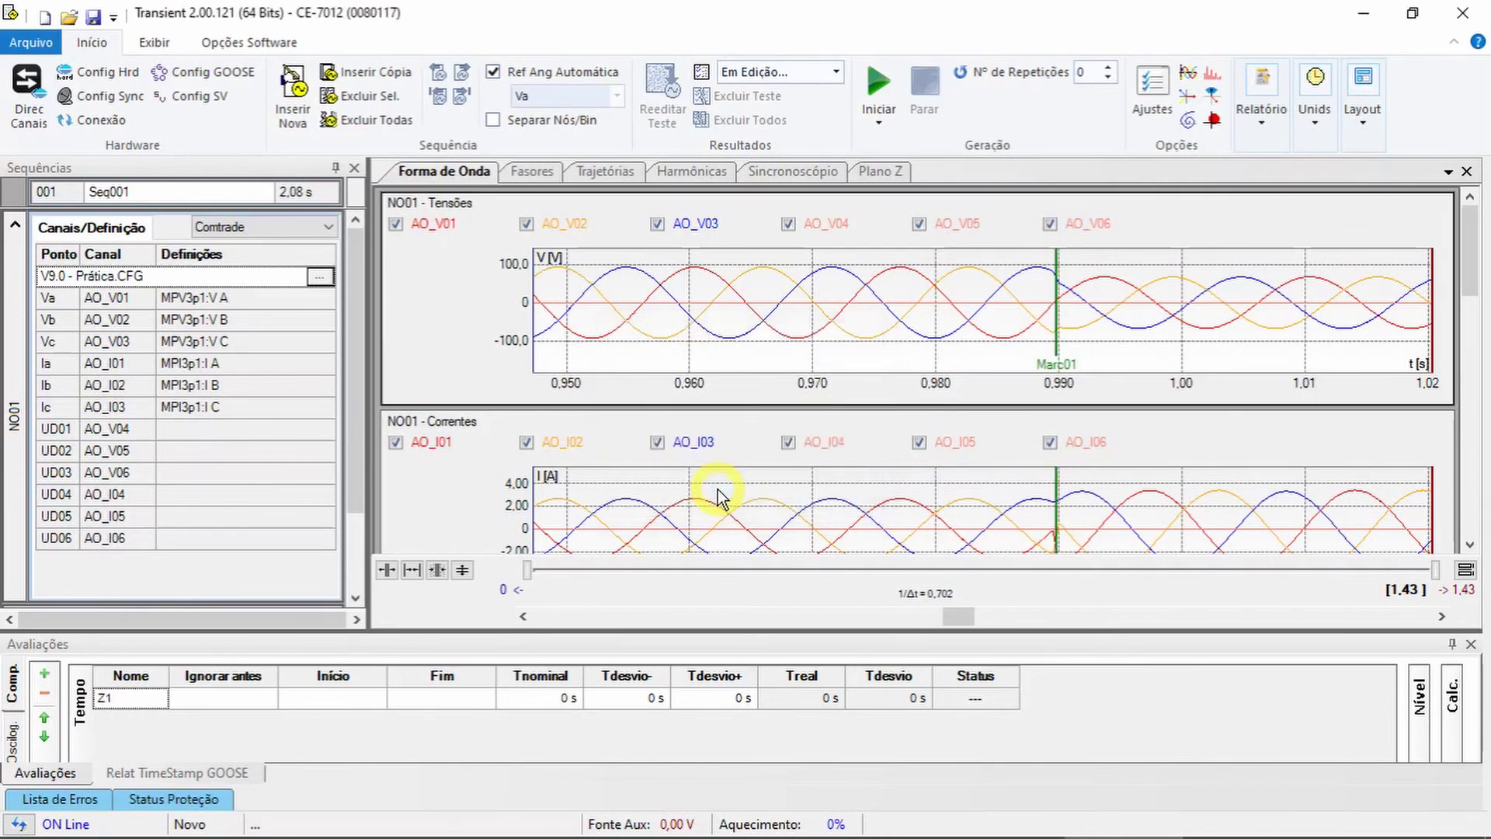
# Step: Set evaluation Z1 to start at marker #Marc01 and end at the rising edge of binary input BI01
pyautogui.click(375, 698)
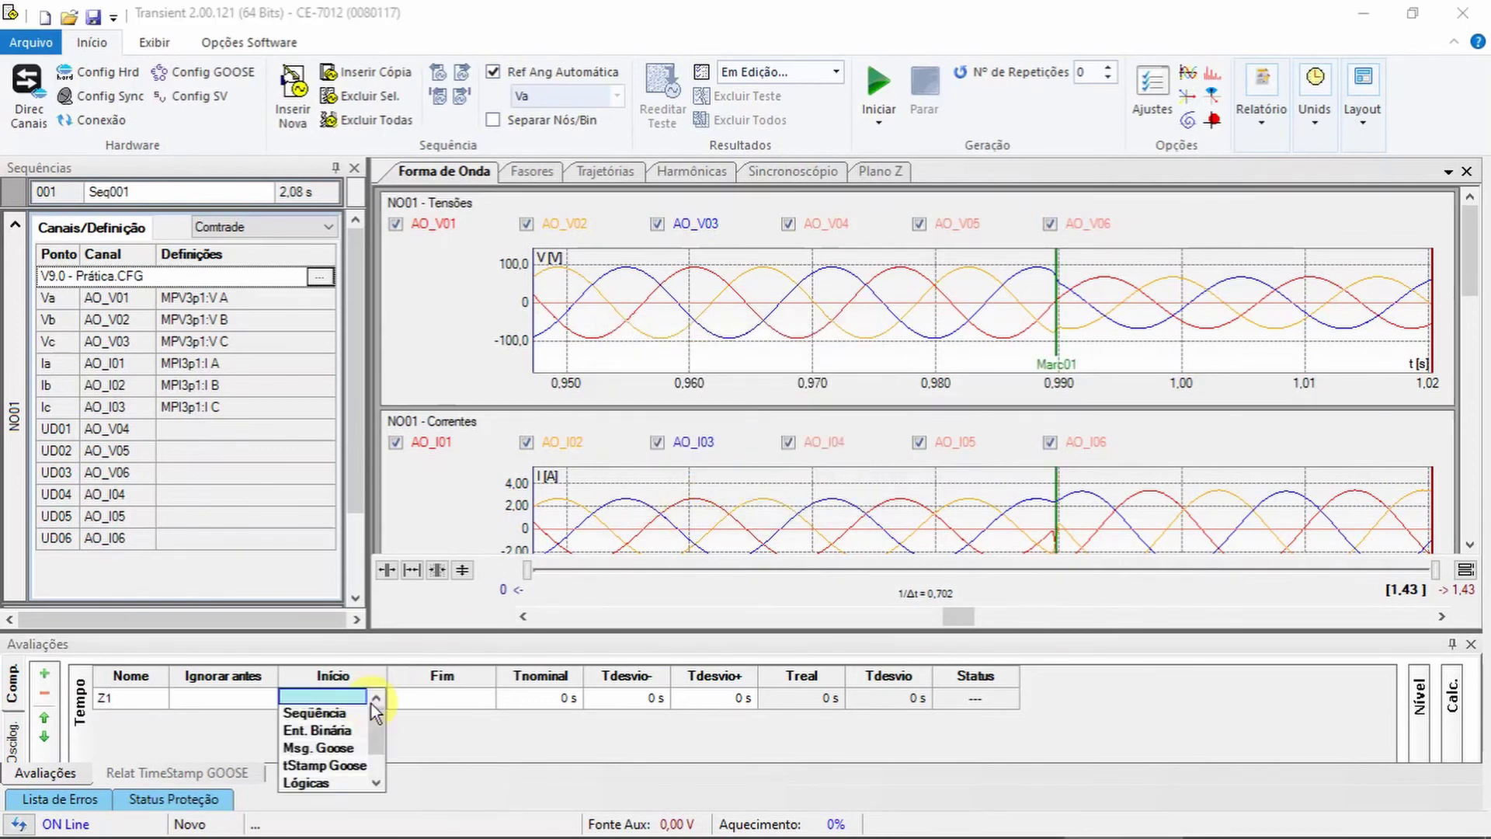
pyautogui.scroll(-2, 371, 765)
pyautogui.click(344, 767)
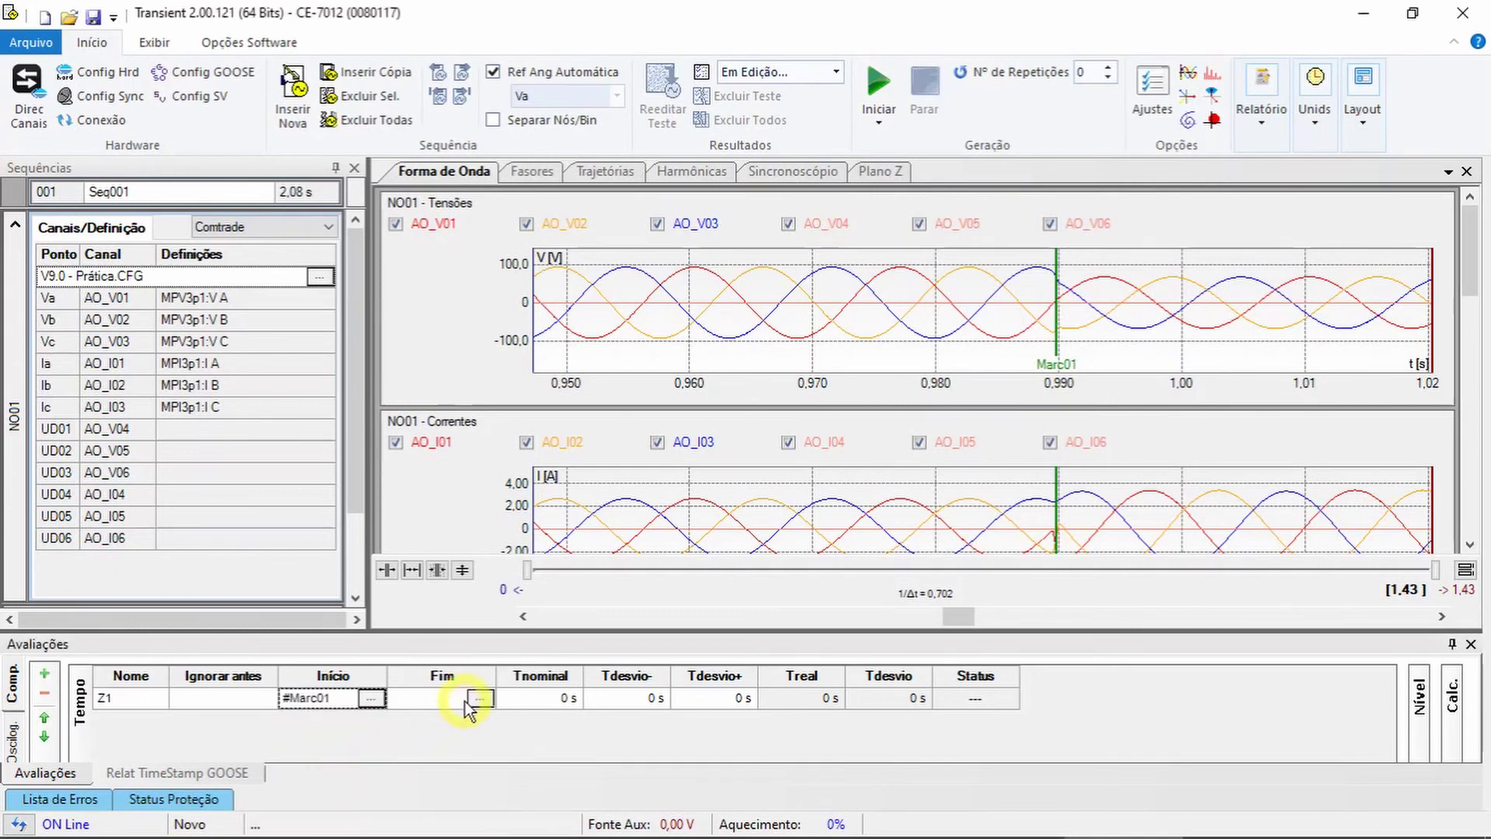
pyautogui.click(470, 698)
pyautogui.click(428, 720)
pyautogui.click(430, 713)
# Step: Set both the negative and positive time deviations of evaluation Z1 to 25 ms
pyautogui.click(631, 702)
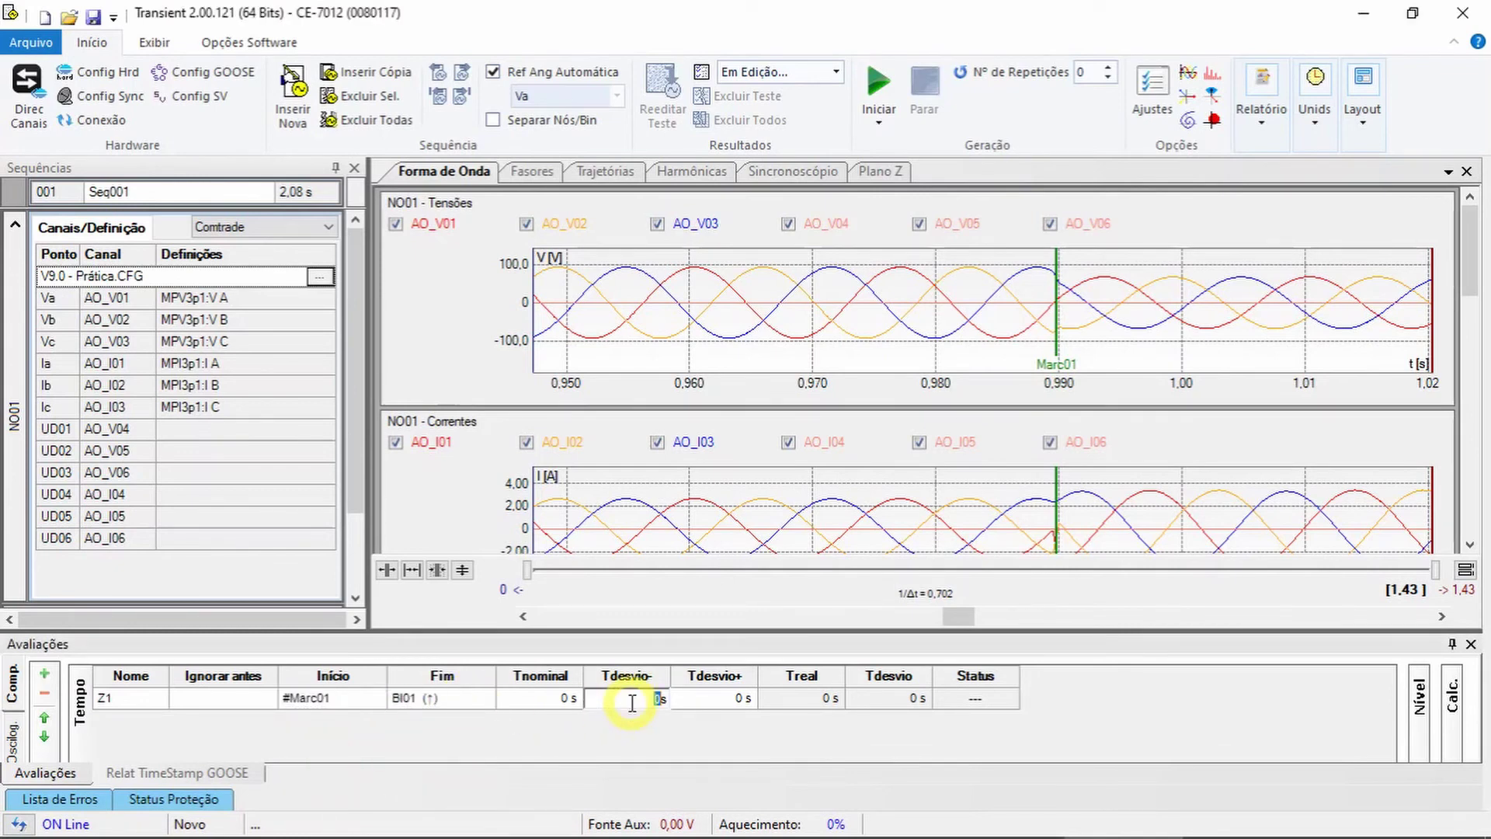
pyautogui.write('25m')
pyautogui.press('Tab')
pyautogui.write('25m')
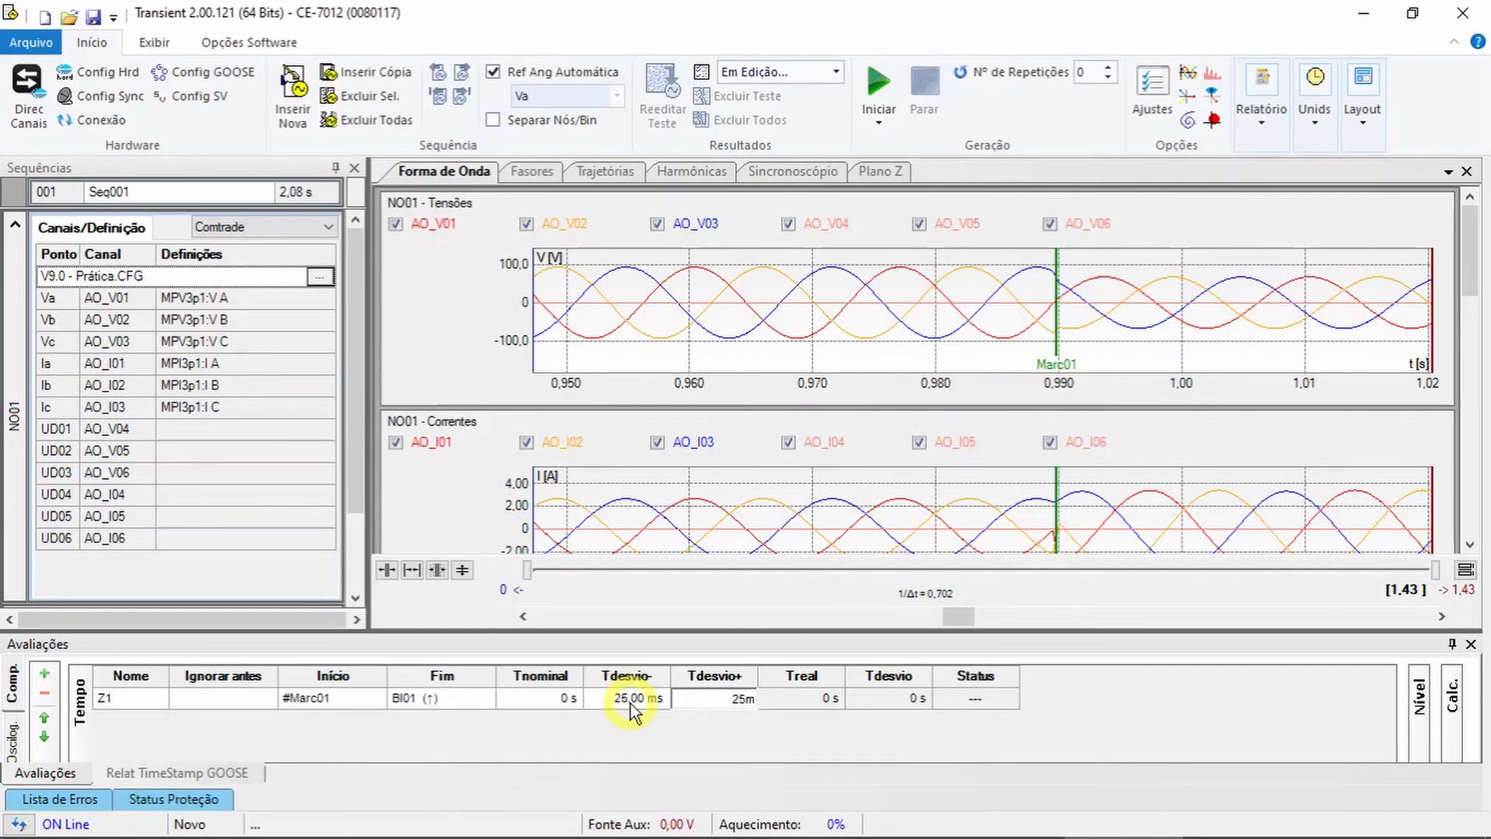
pyautogui.press('Tab')
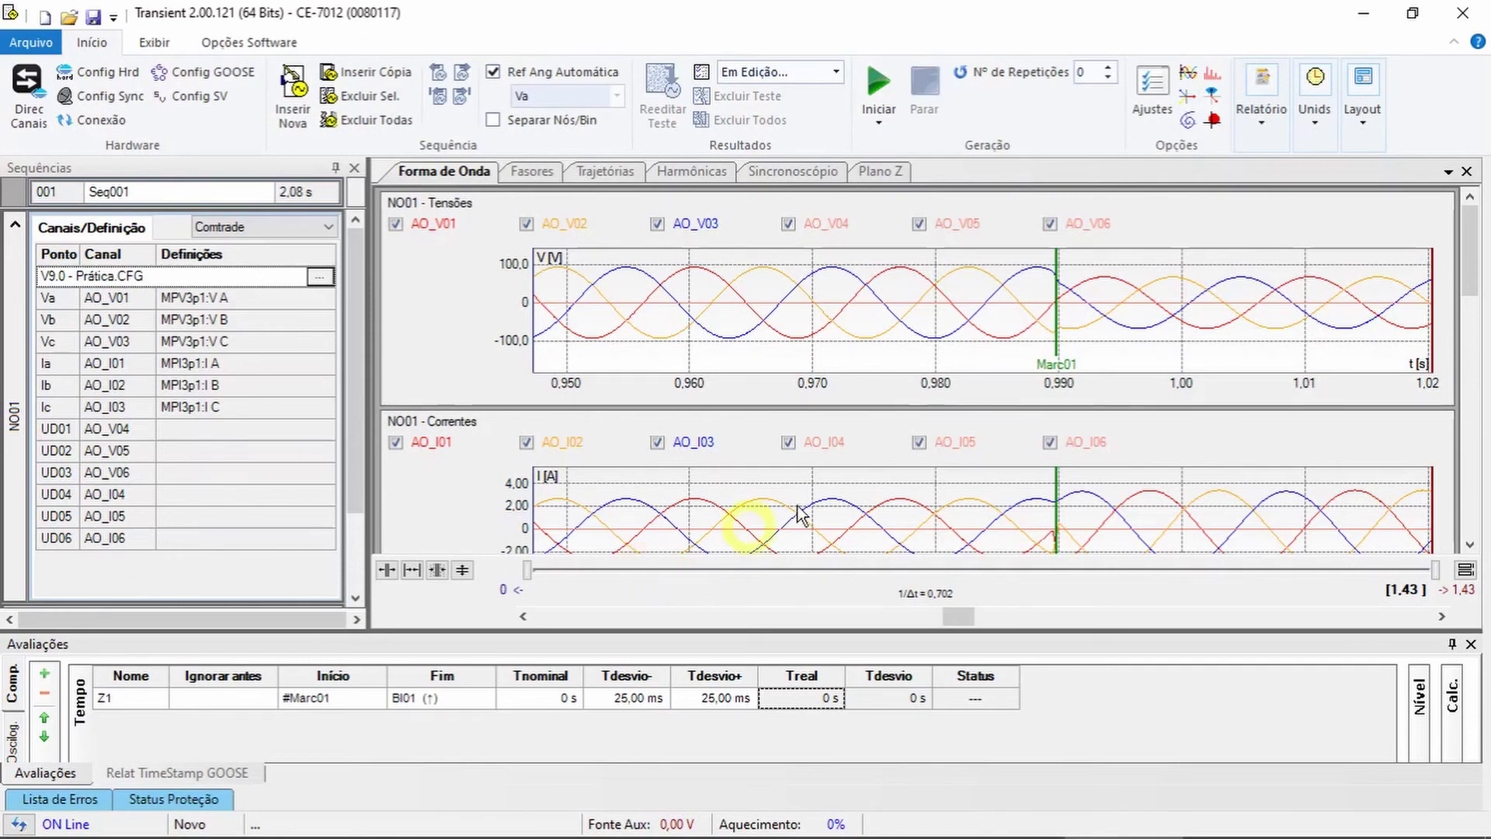
# Step: Run the generation of the Comtrade sequence and inspect the binary input traces against the marker
pyautogui.doubleClick(953, 330)
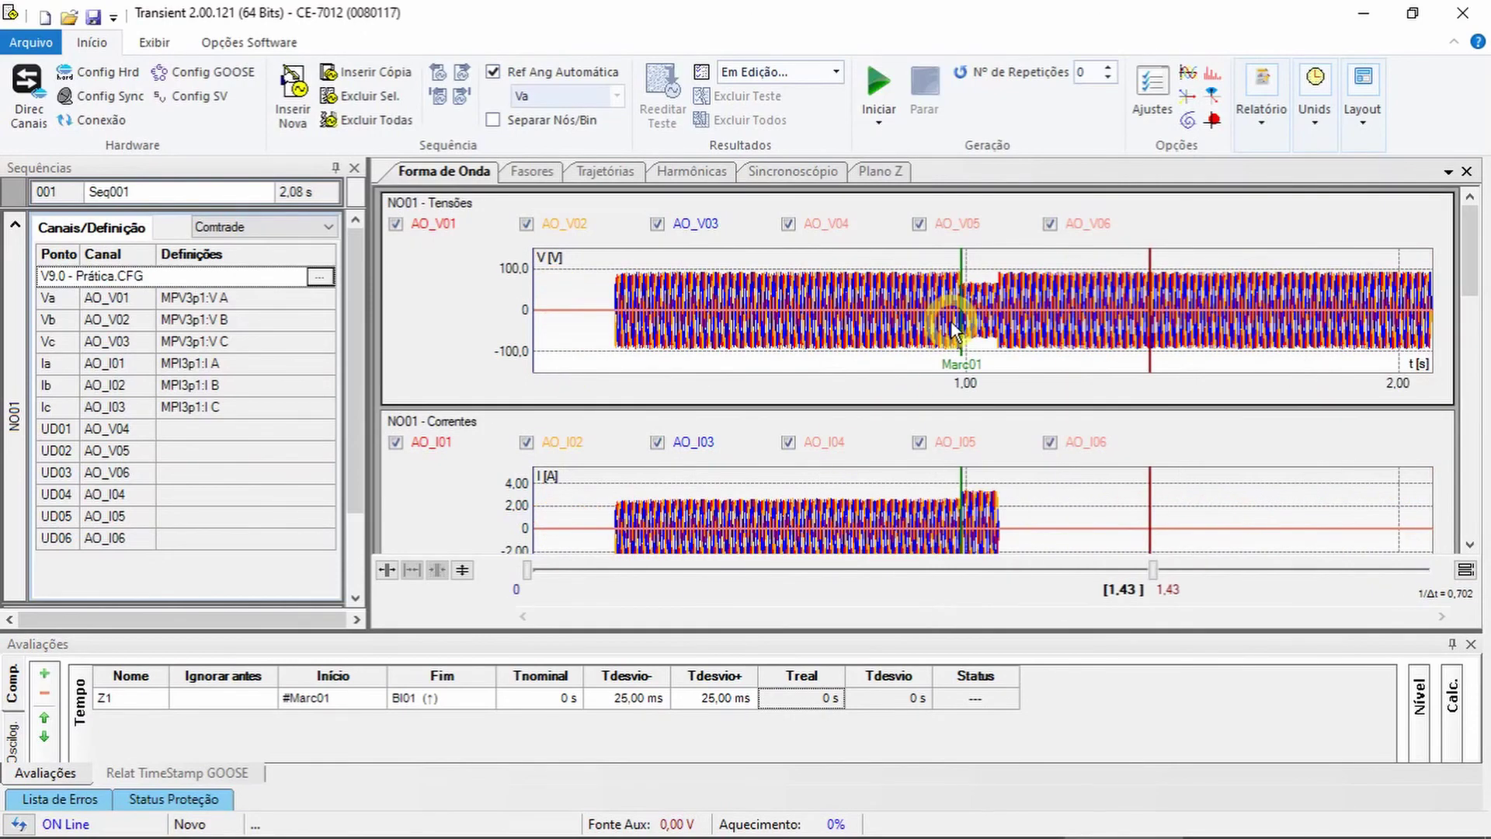
pyautogui.click(876, 82)
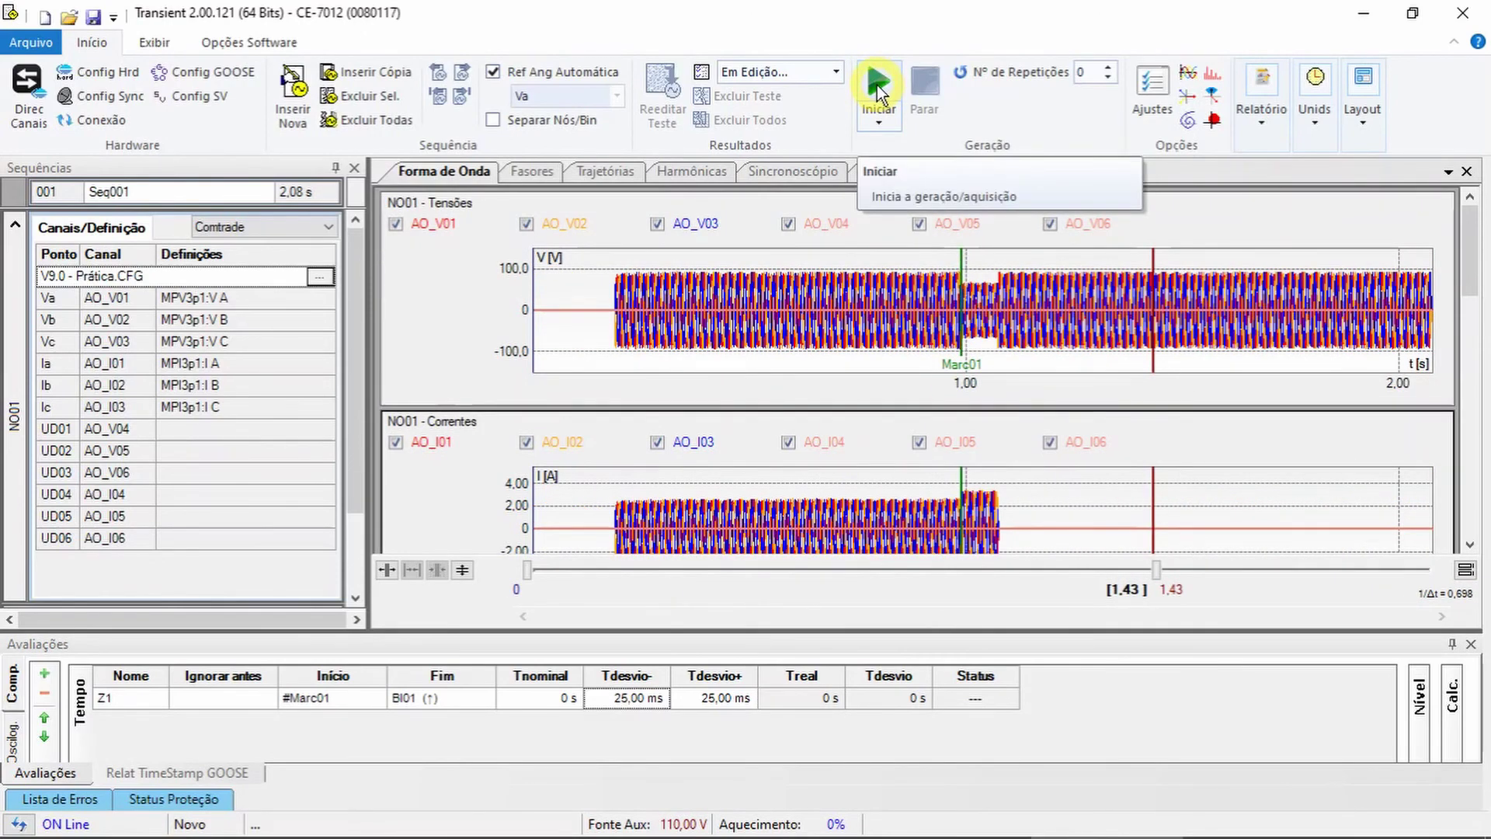
pyautogui.click(877, 86)
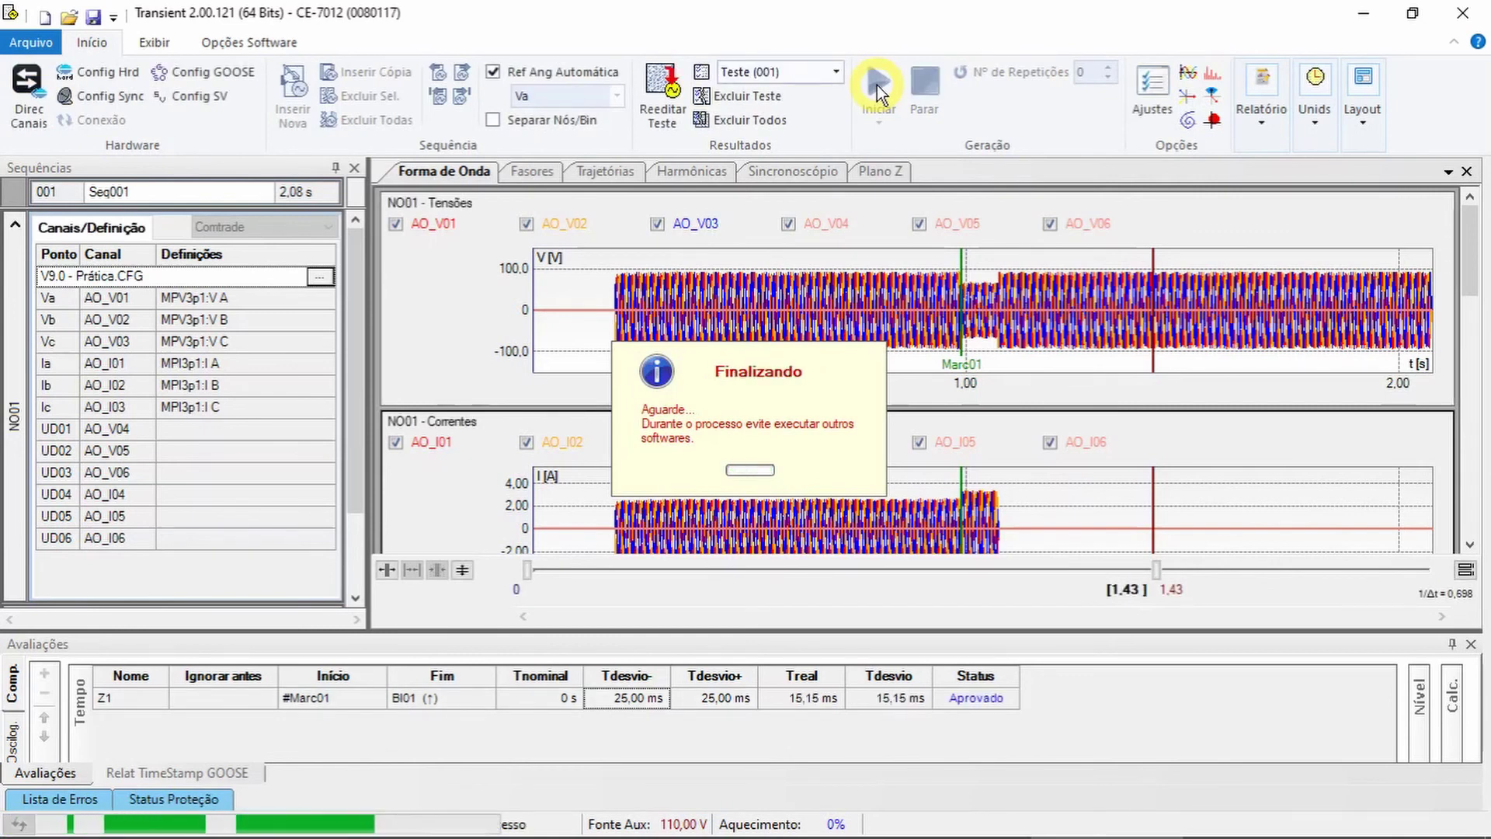
pyautogui.moveTo(1468, 276); pyautogui.dragTo(1469, 505)
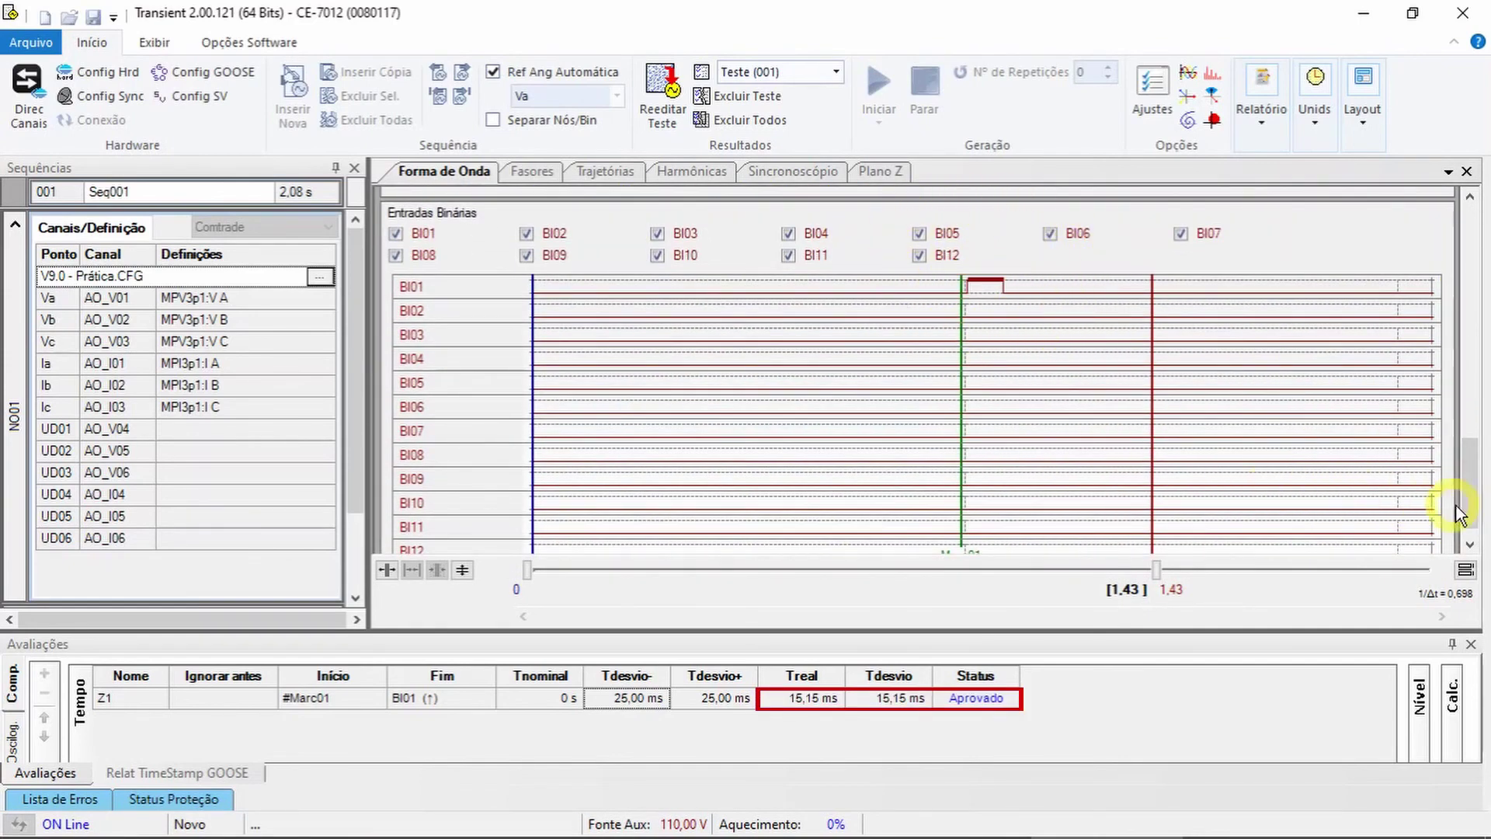
pyautogui.moveTo(1463, 505); pyautogui.dragTo(1471, 204)
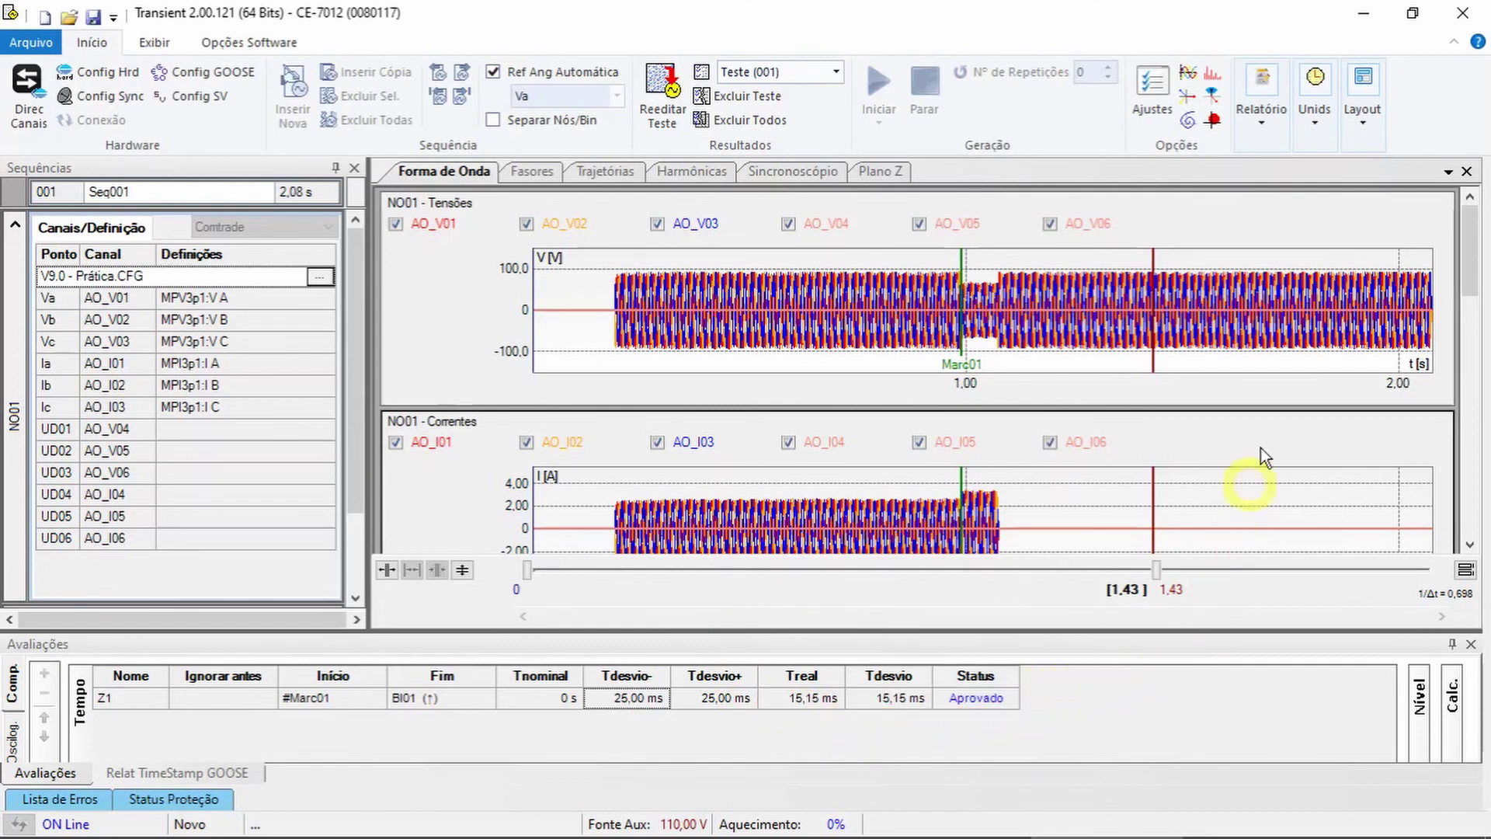
# Step: Generate the test report in Português Pt-BR with all sections included
pyautogui.click(1257, 137)
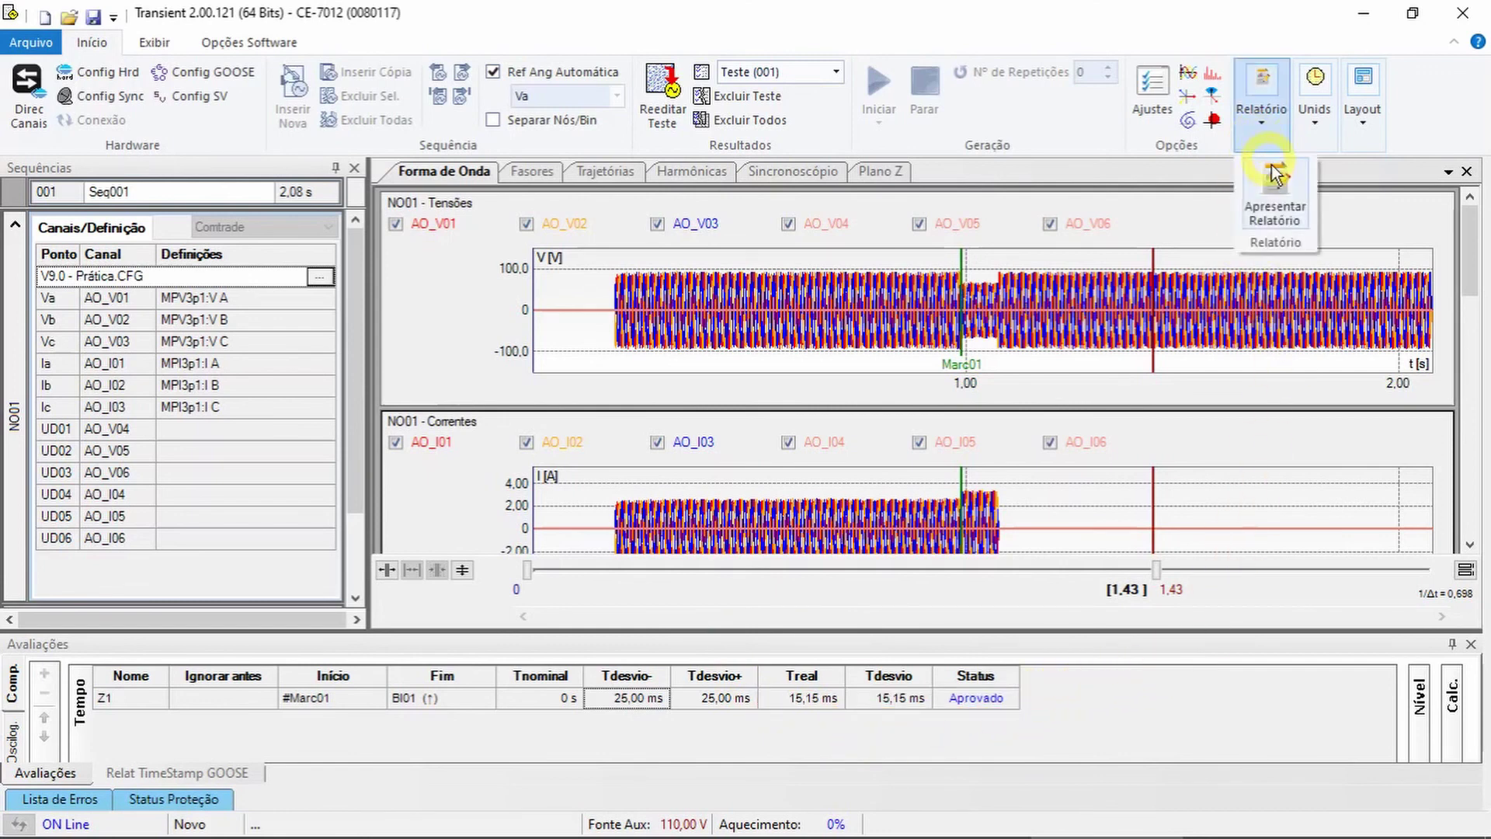
pyautogui.click(1285, 219)
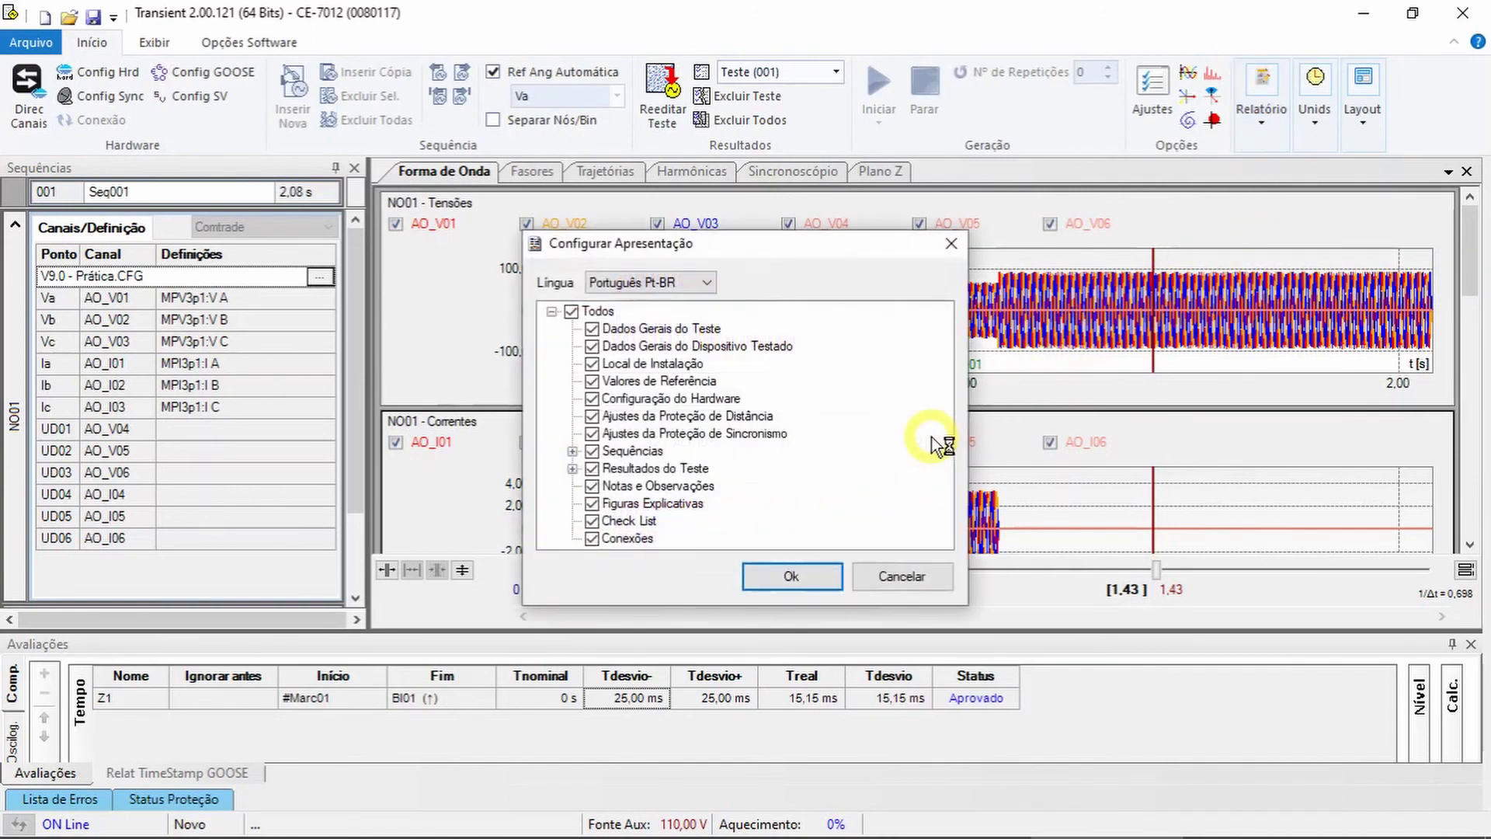
pyautogui.click(822, 579)
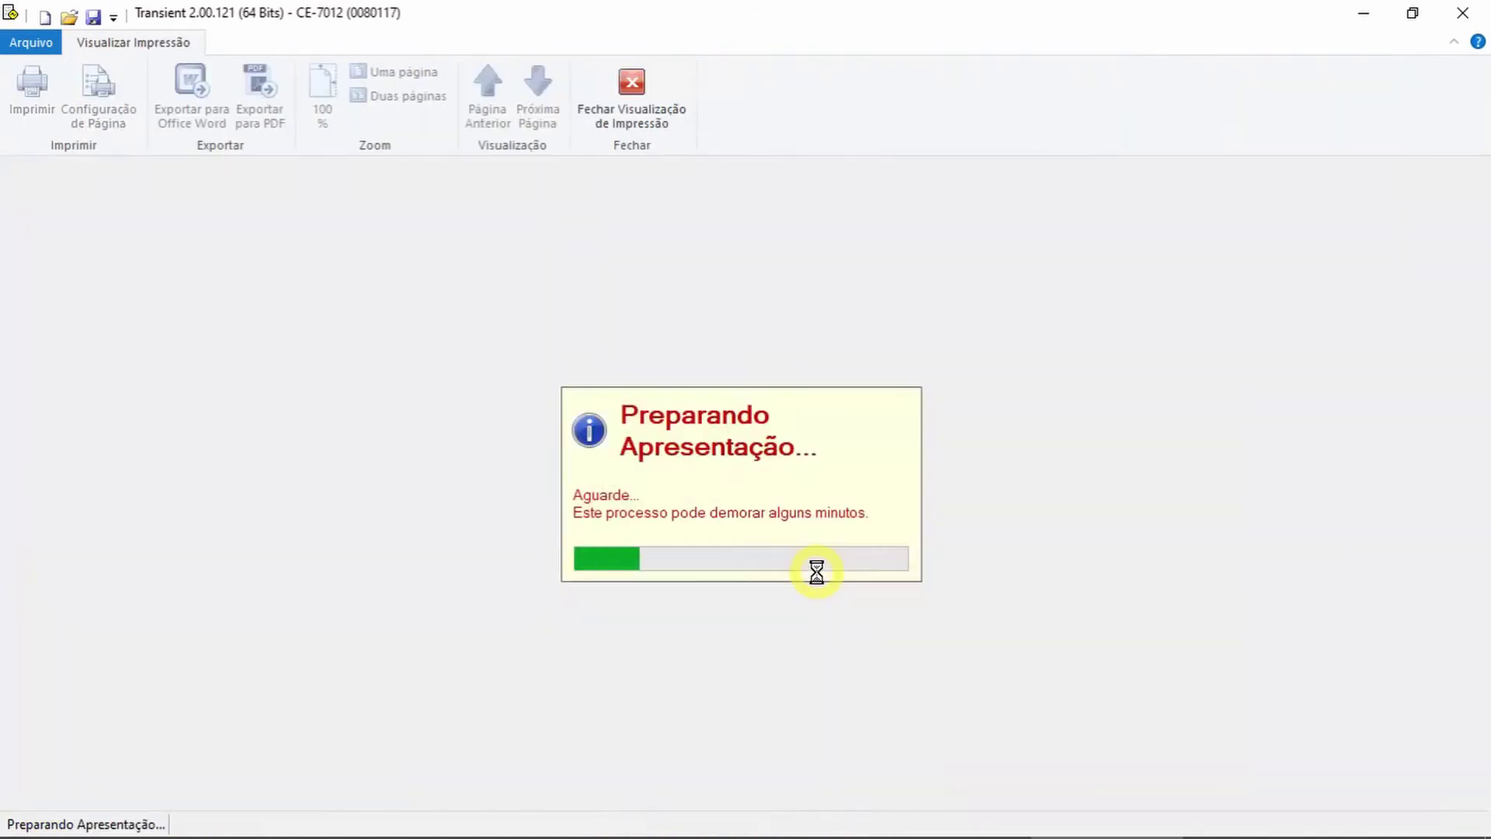